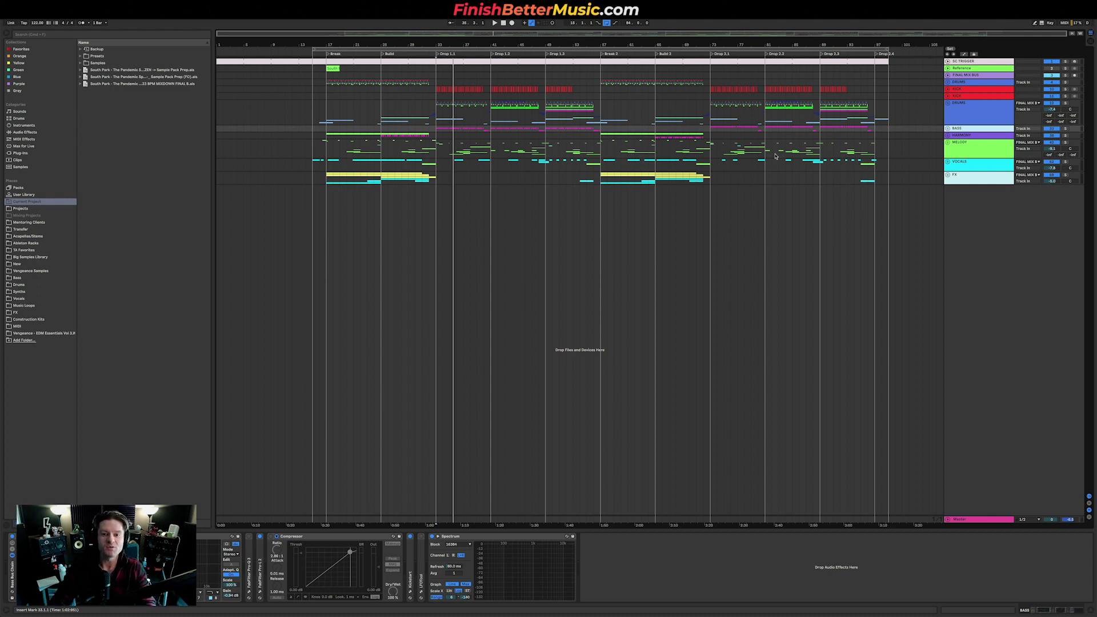
Expand the VOCALS group and select the clips of the upper VOCAL IDEA track across the whole arrangement
left_click(979, 166)
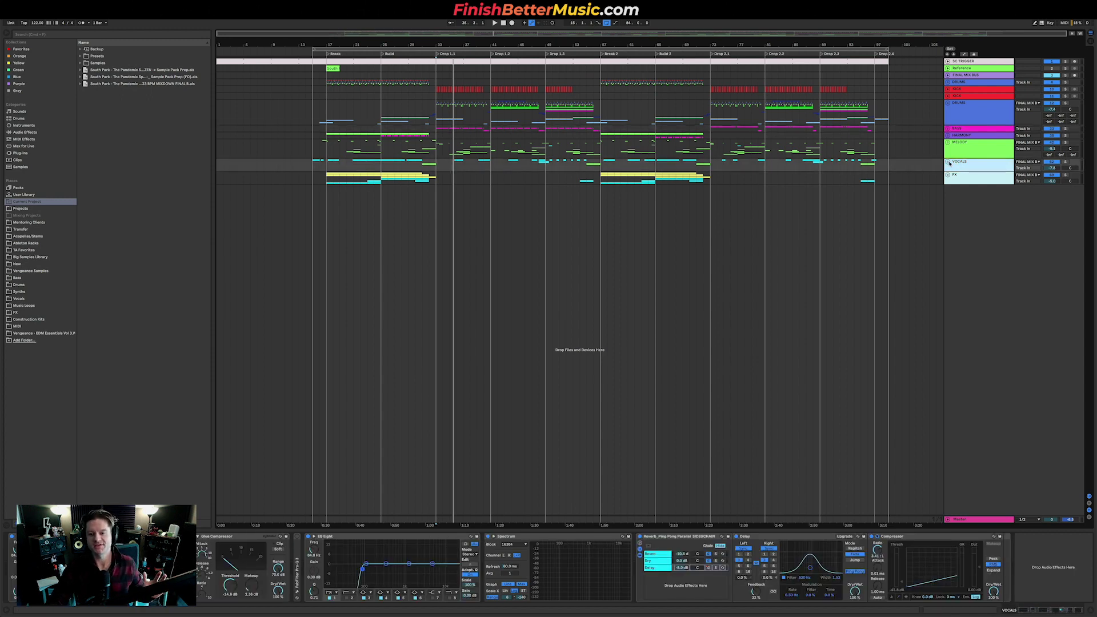
left_click(948, 163)
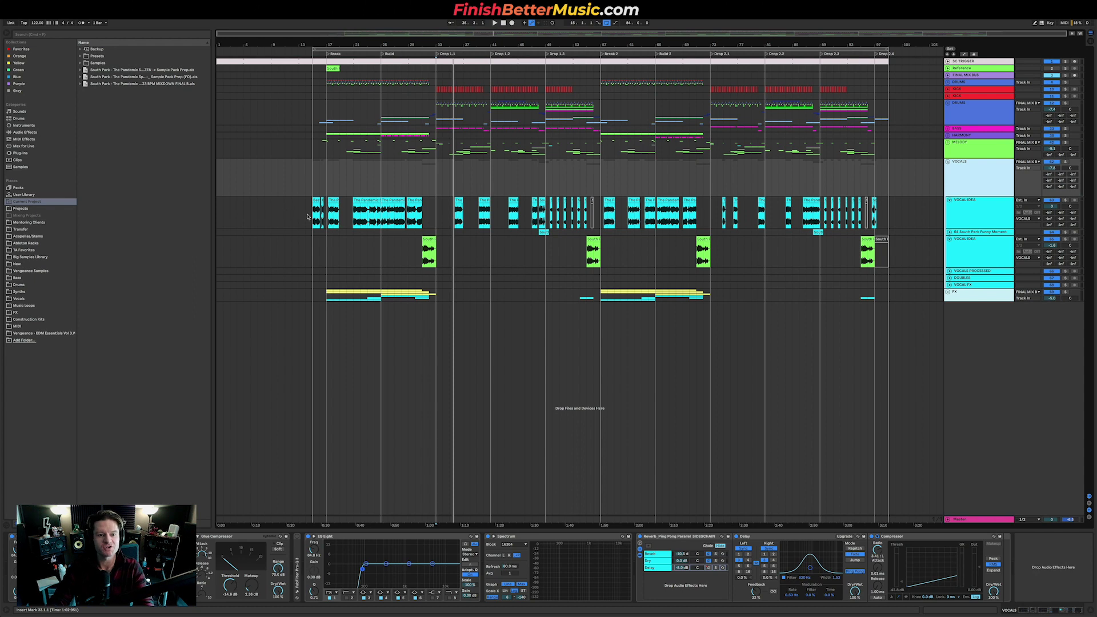
scroll(349, 217, "up", 5)
scroll(353, 218, "down", 3)
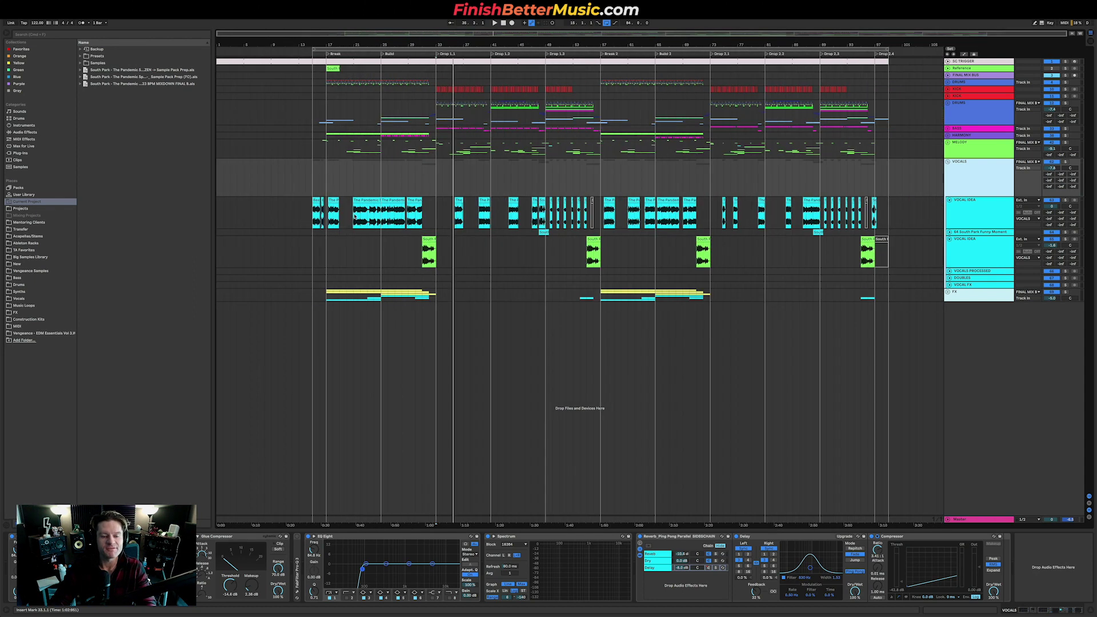
left_click_drag(313, 215, 883, 223)
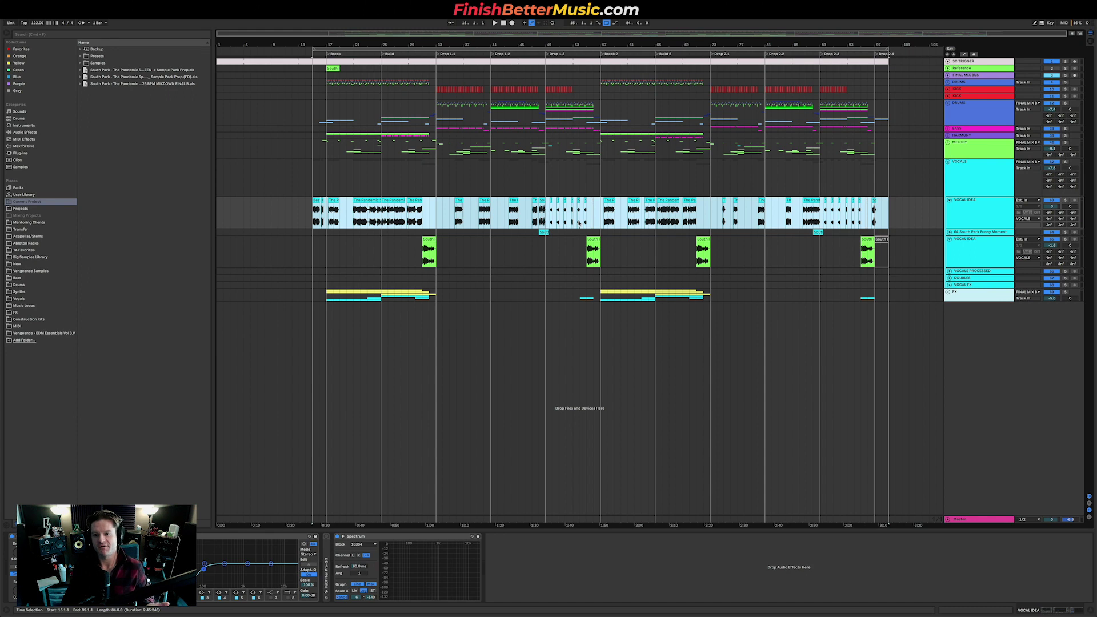
Audition the short chopped clips on the VOCAL IDEA track at the start of Drop 1.3
scroll(553, 220, "up", 2)
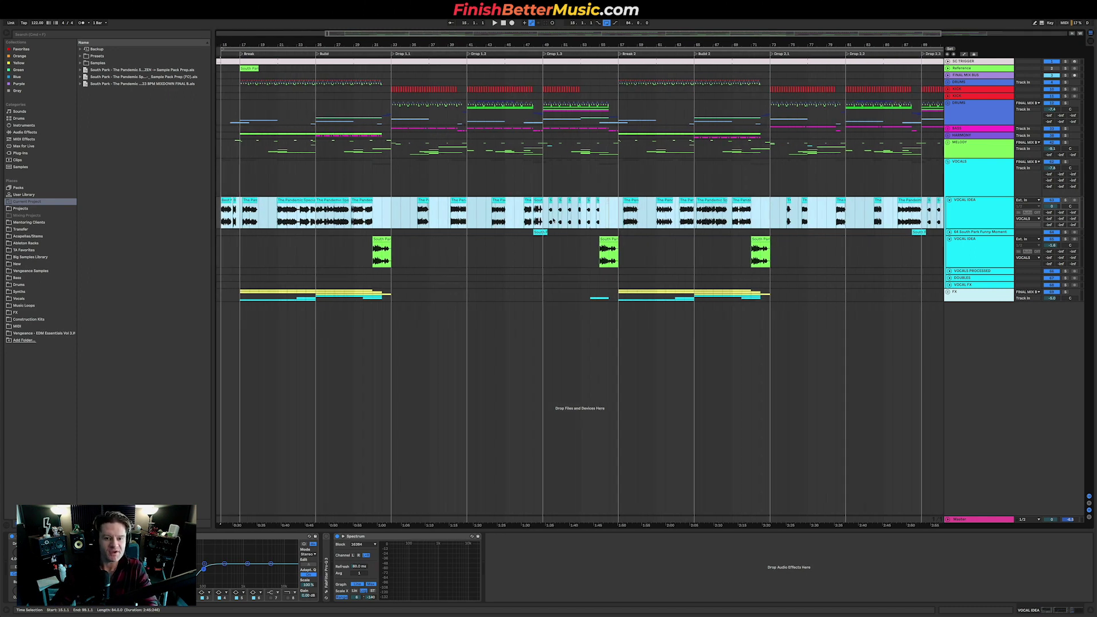
scroll(551, 219, "up", 3)
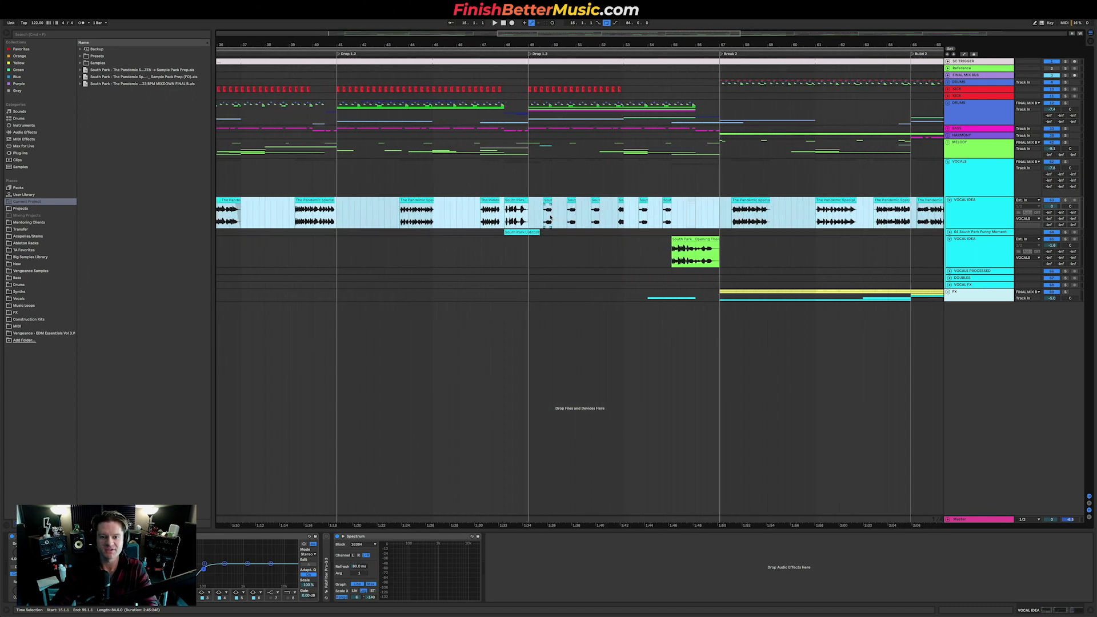
left_click(543, 216)
key("space")
scroll(501, 244, "down", 3)
scroll(501, 245, "down", 2)
key("space")
Listen to the soloed VOCAL IDEA track from its first clip just before the Break marker
scroll(312, 207, "up", 3)
left_click(312, 212)
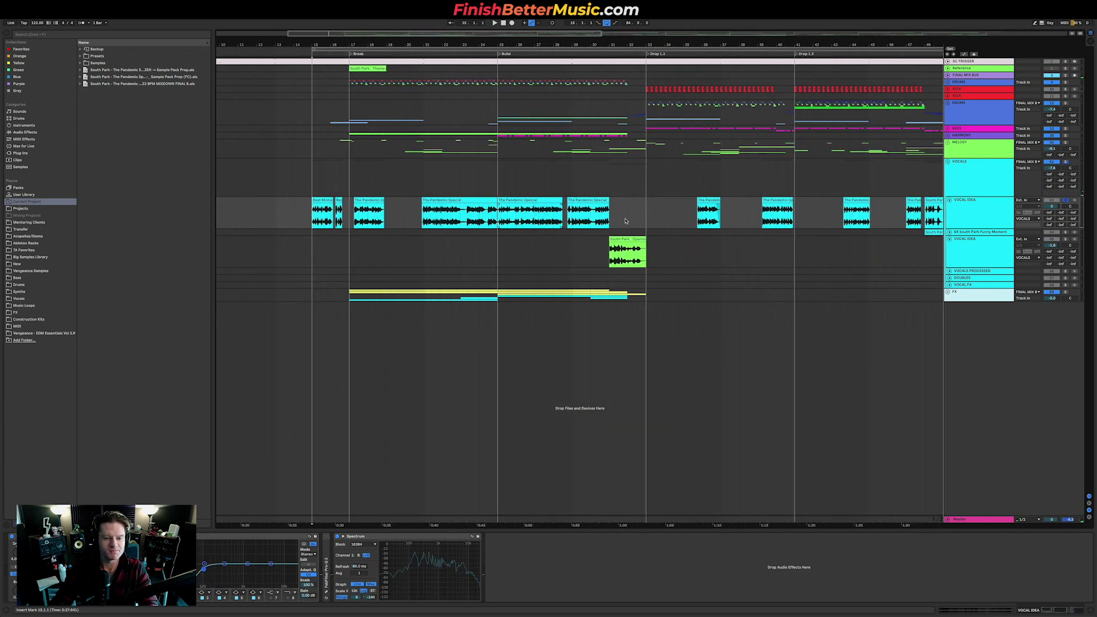
key("space")
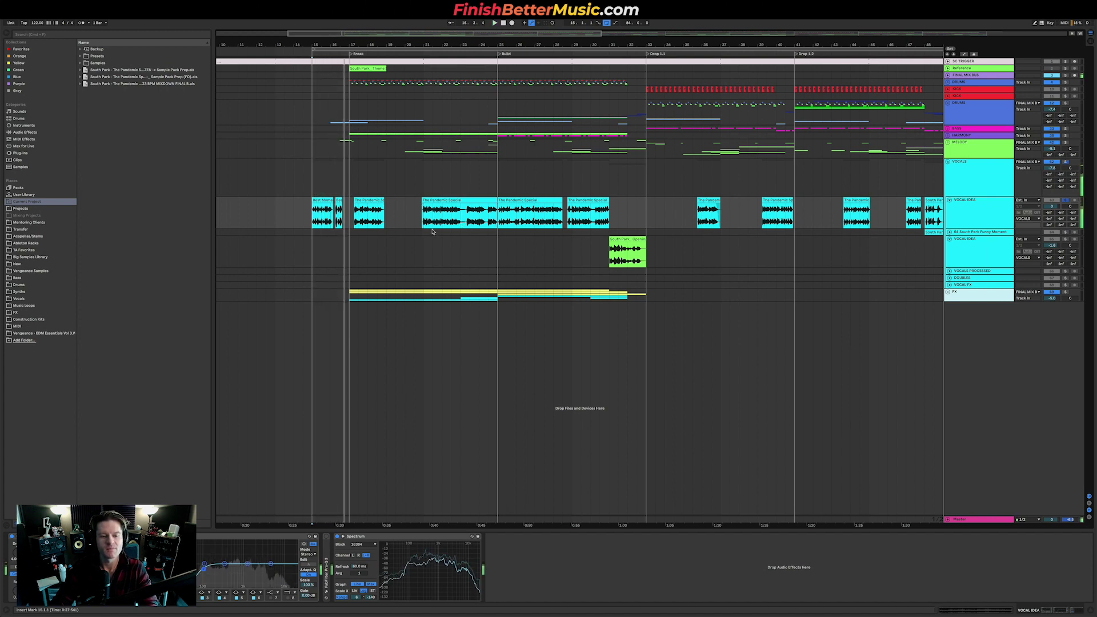
key("space")
scroll(913, 226, "down", 3)
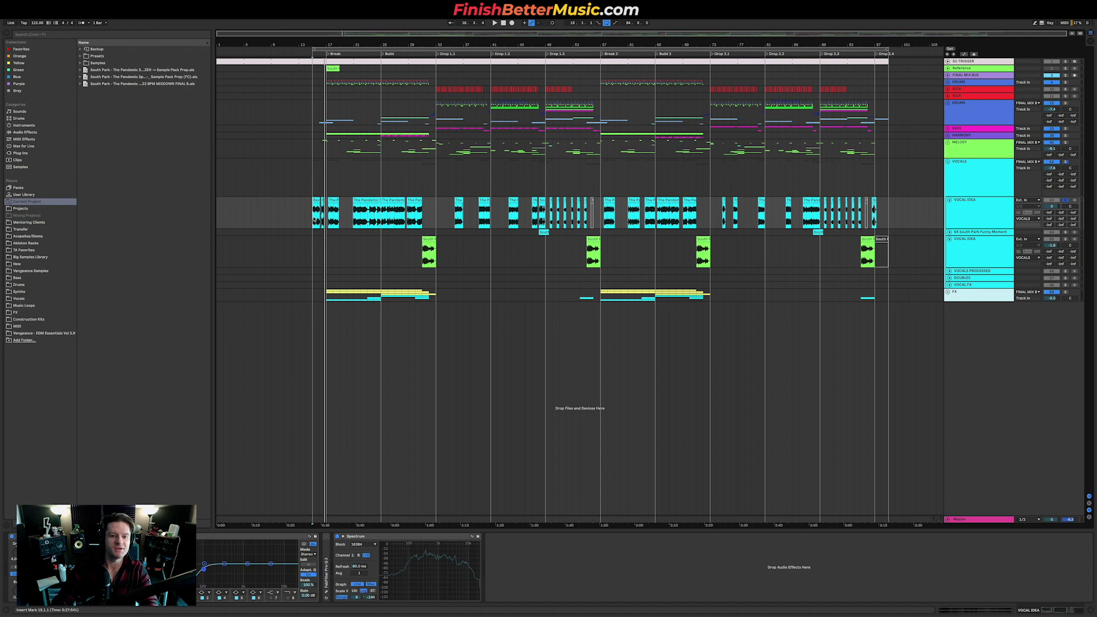
Highlight the VOCAL IDEA clips of the first Break and Build, followed by those of the drop sections
left_click_drag(325, 218, 420, 216)
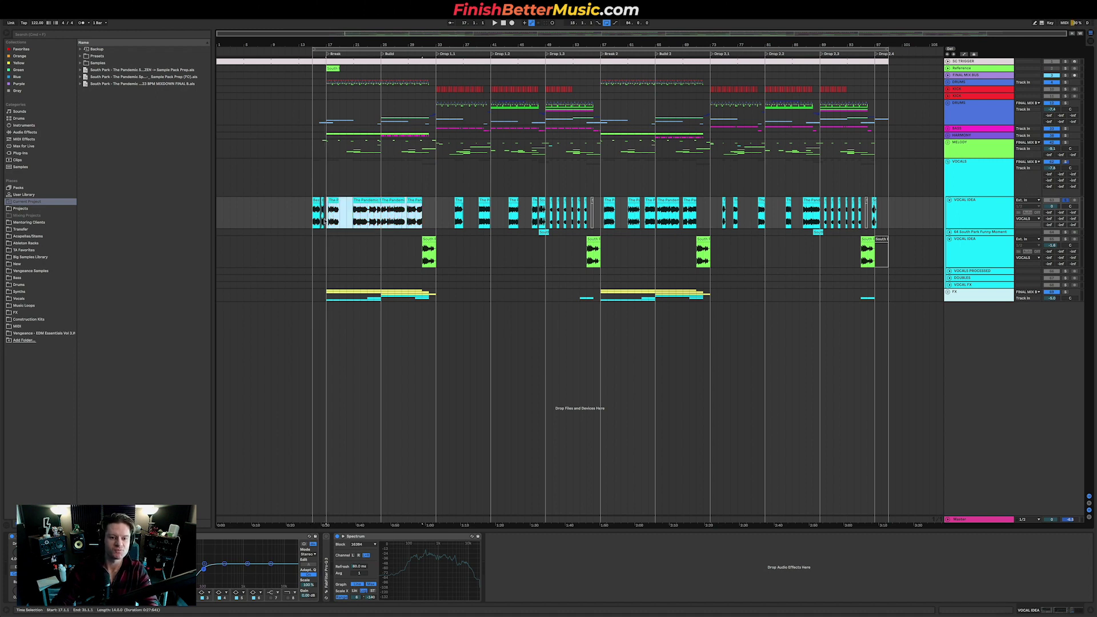
left_click_drag(323, 221, 425, 213)
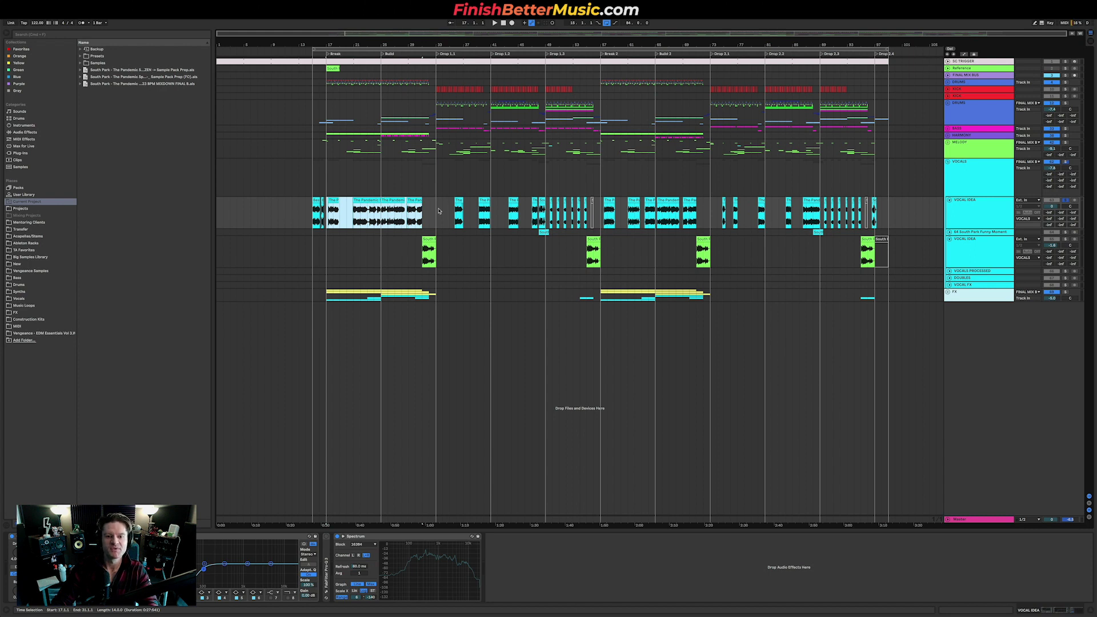
left_click_drag(436, 214, 872, 209)
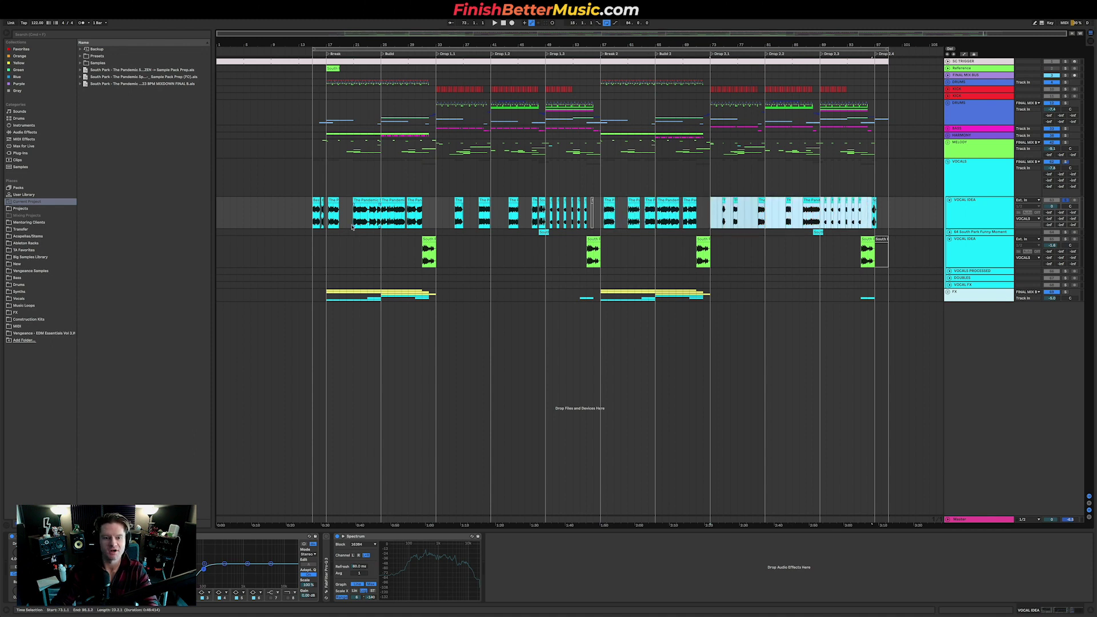
Play the full mix from the Break marker and expand the MELODY, BASS and HARMONY groups
left_click(325, 220)
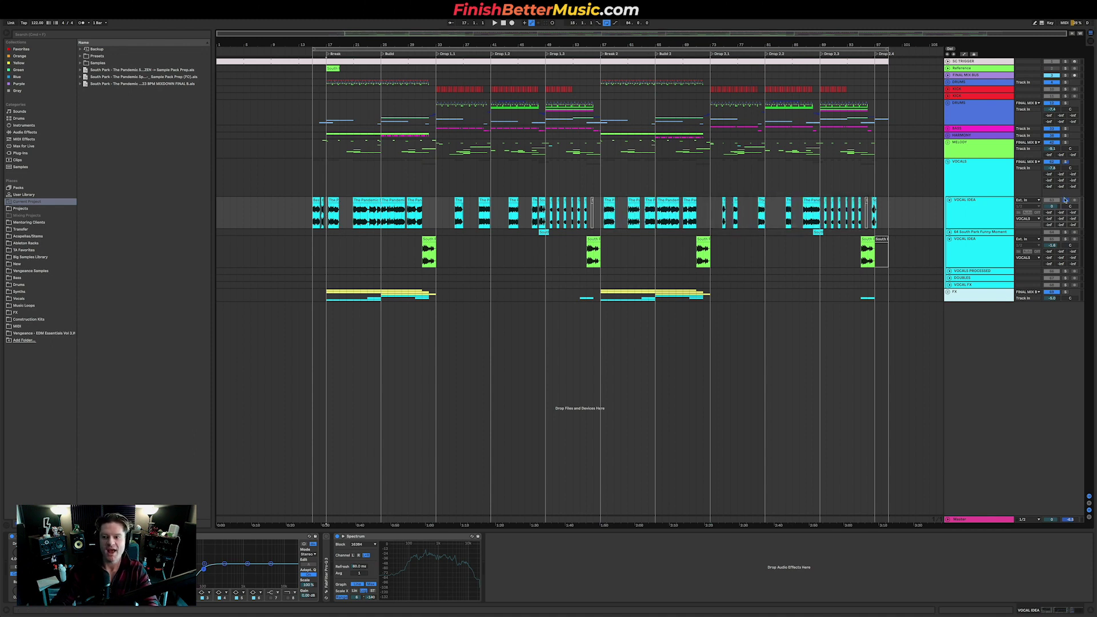
key("space")
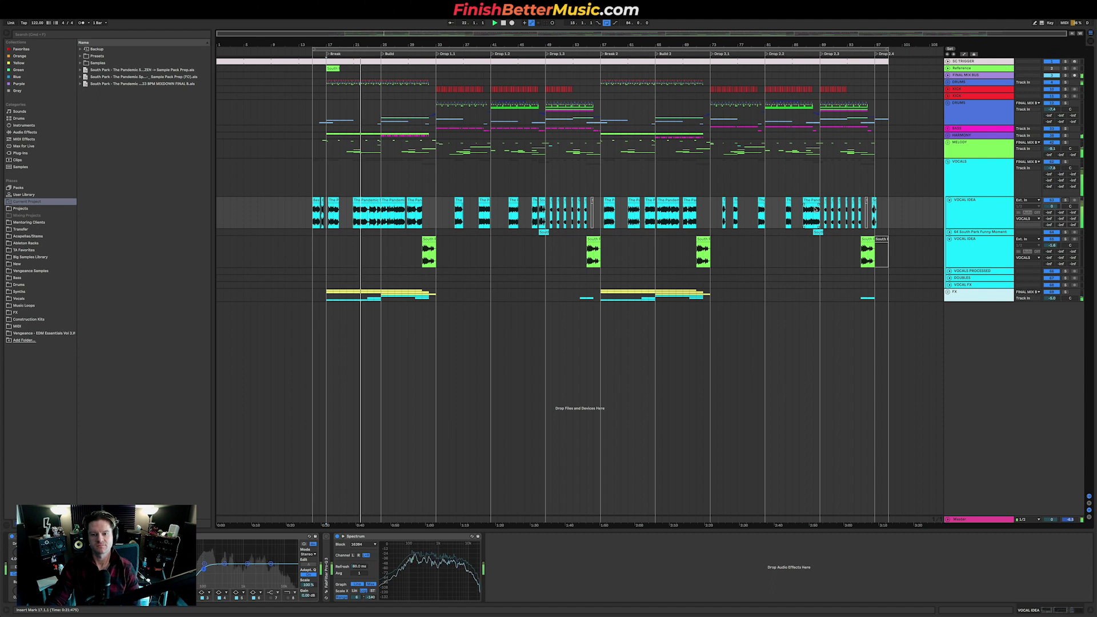
left_click(948, 142)
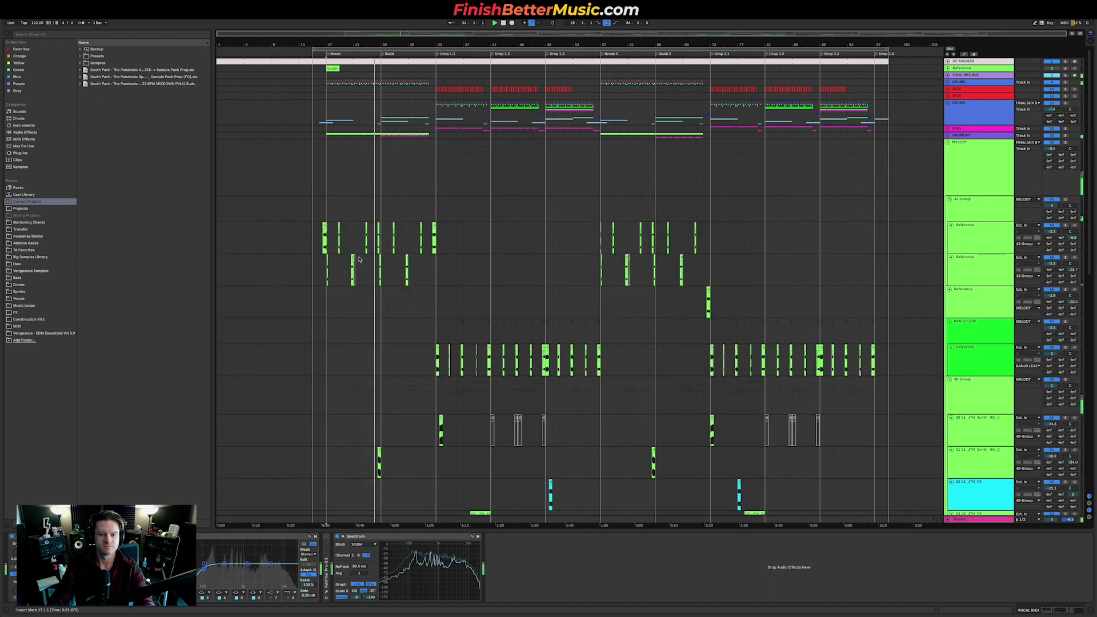
scroll(359, 265, "up", 6)
scroll(486, 257, "left", 2)
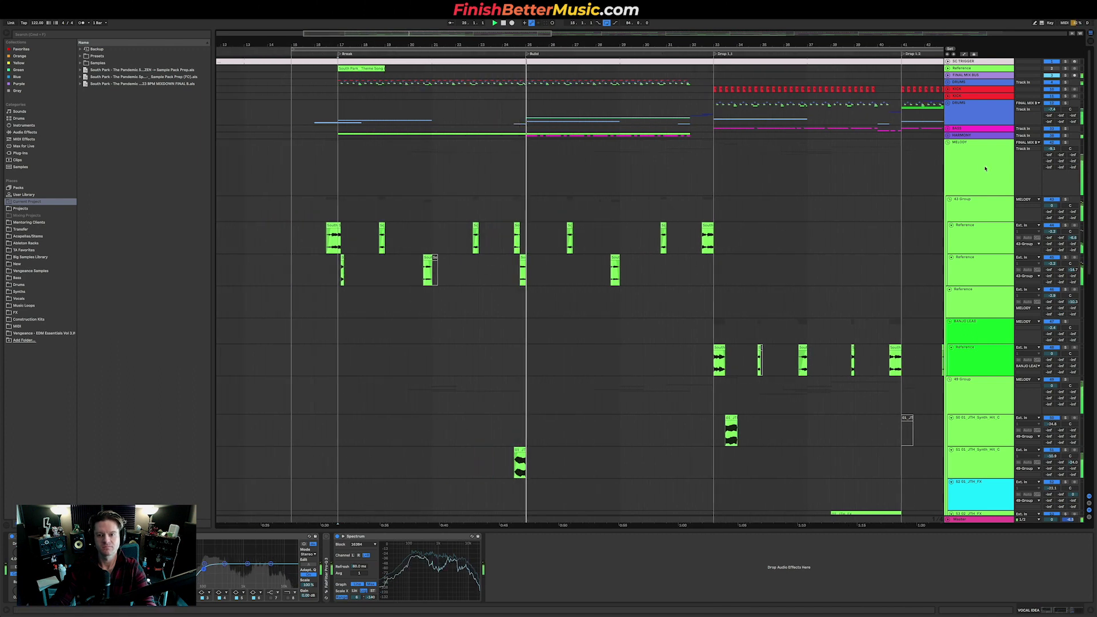
left_click(947, 129)
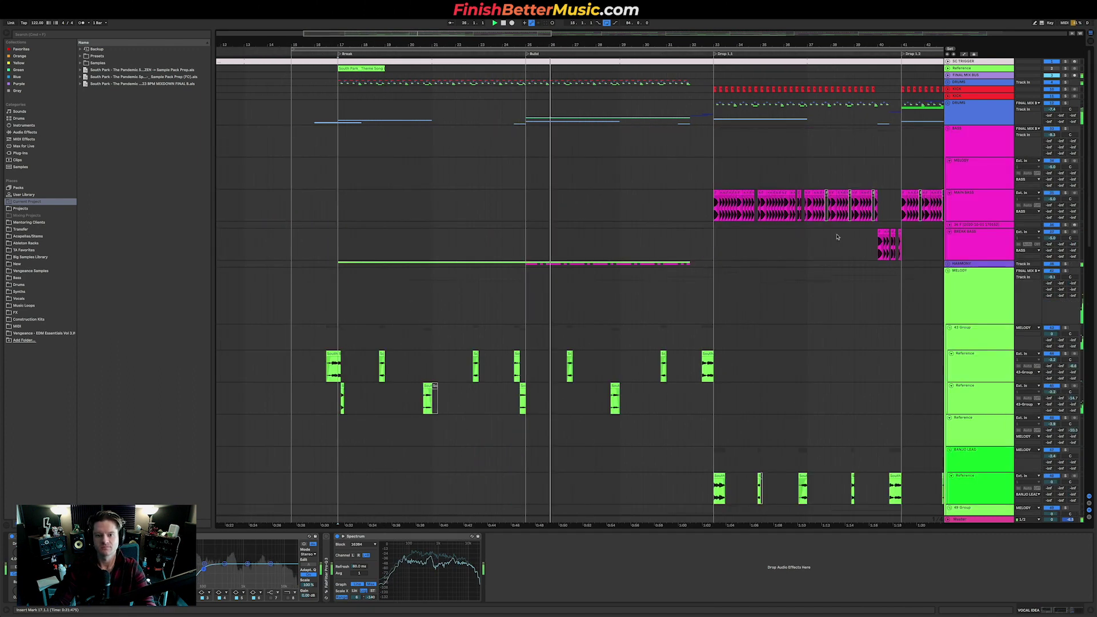
left_click(947, 264)
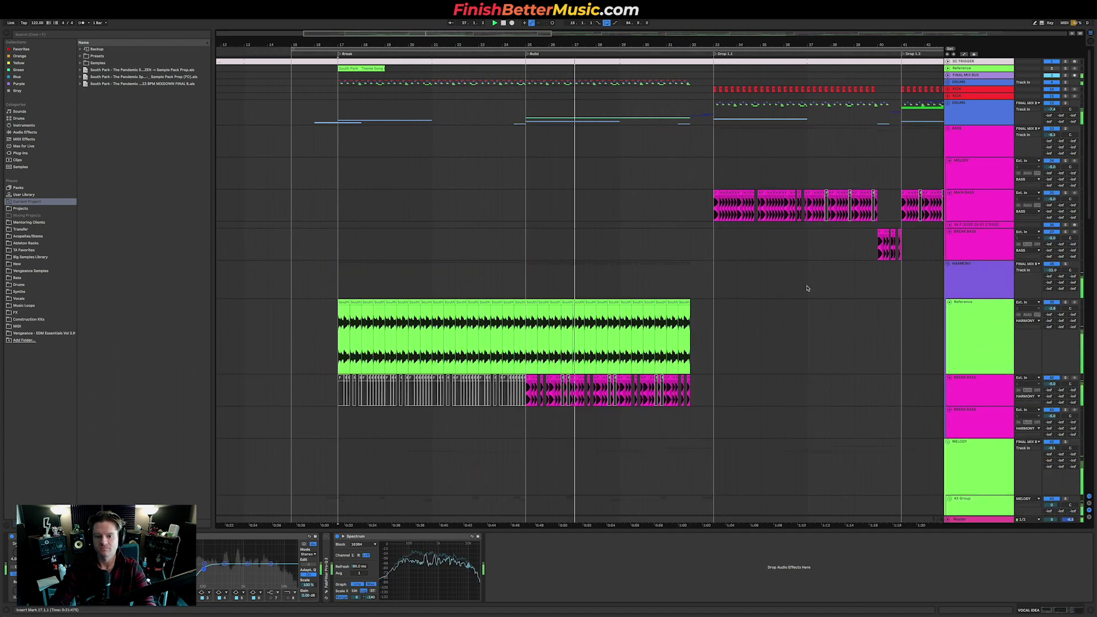
Examine how the bass, harmony, melody and vocal clips are arranged from Break through Drop 1.2 during playback
scroll(817, 286, "down", 6)
scroll(819, 286, "down", 12)
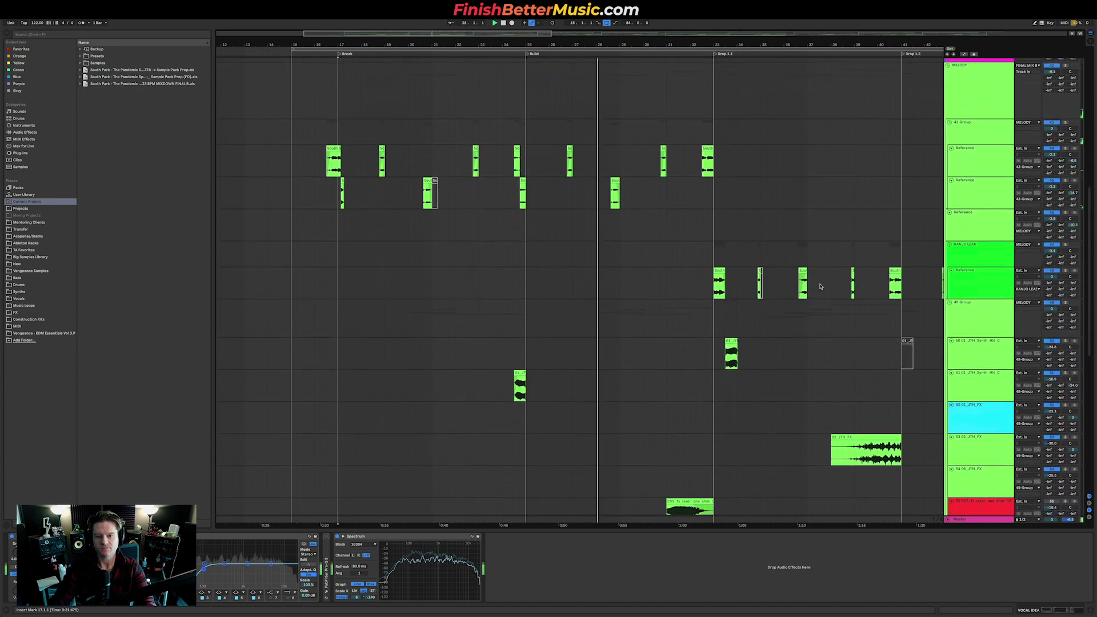
scroll(821, 287, "right", 8)
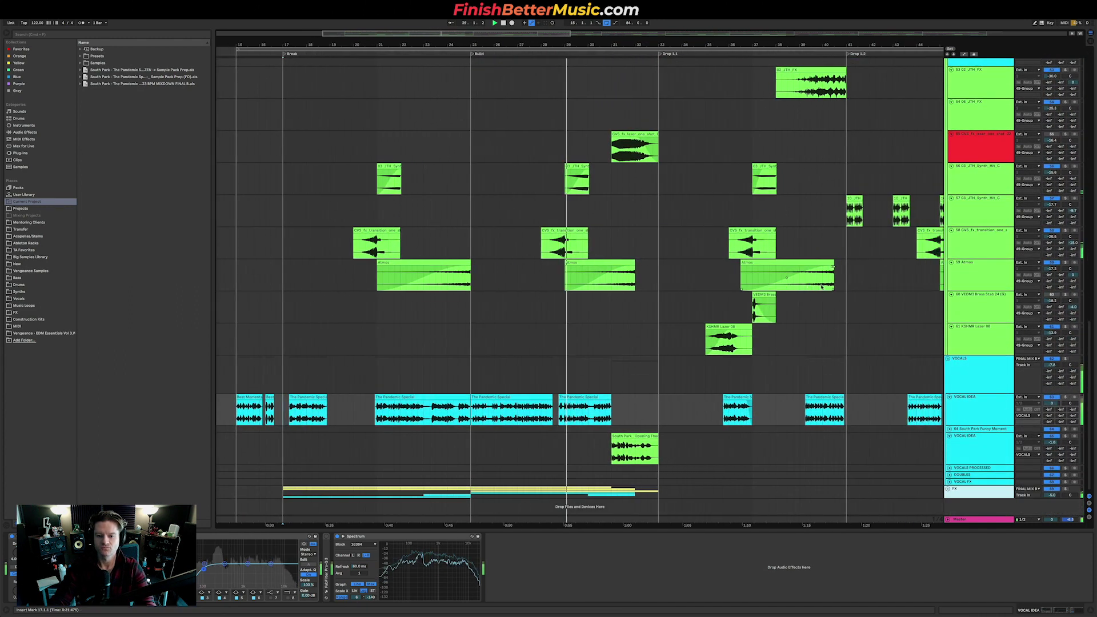
scroll(683, 378, "right", 1)
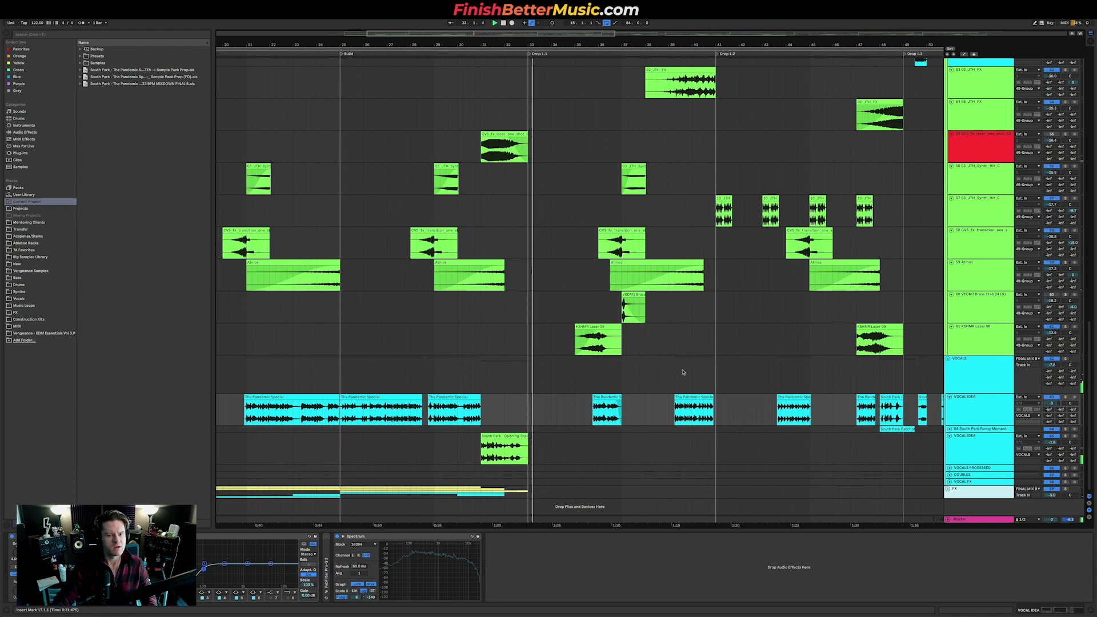
scroll(678, 365, "up", 8)
scroll(678, 363, "up", 12)
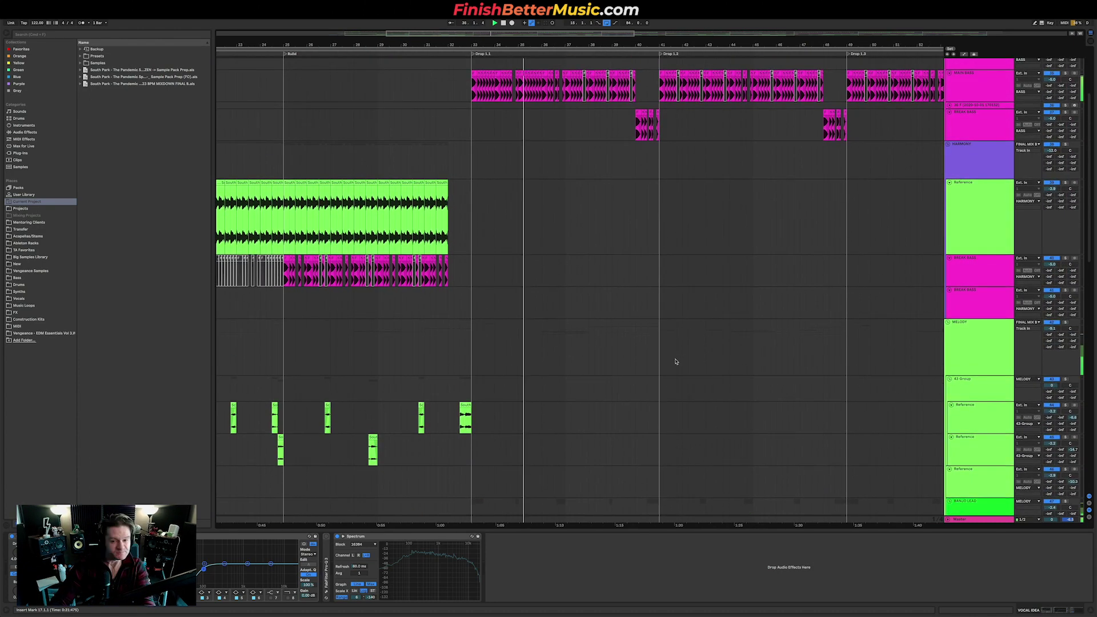
scroll(676, 362, "up", 5)
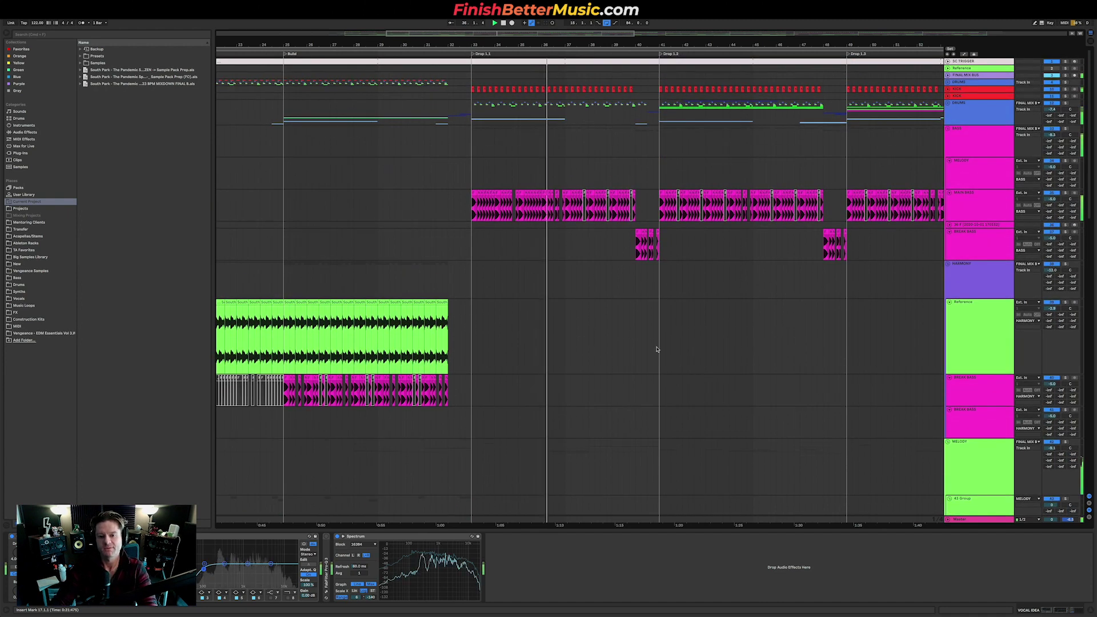
scroll(621, 320, "down", 3)
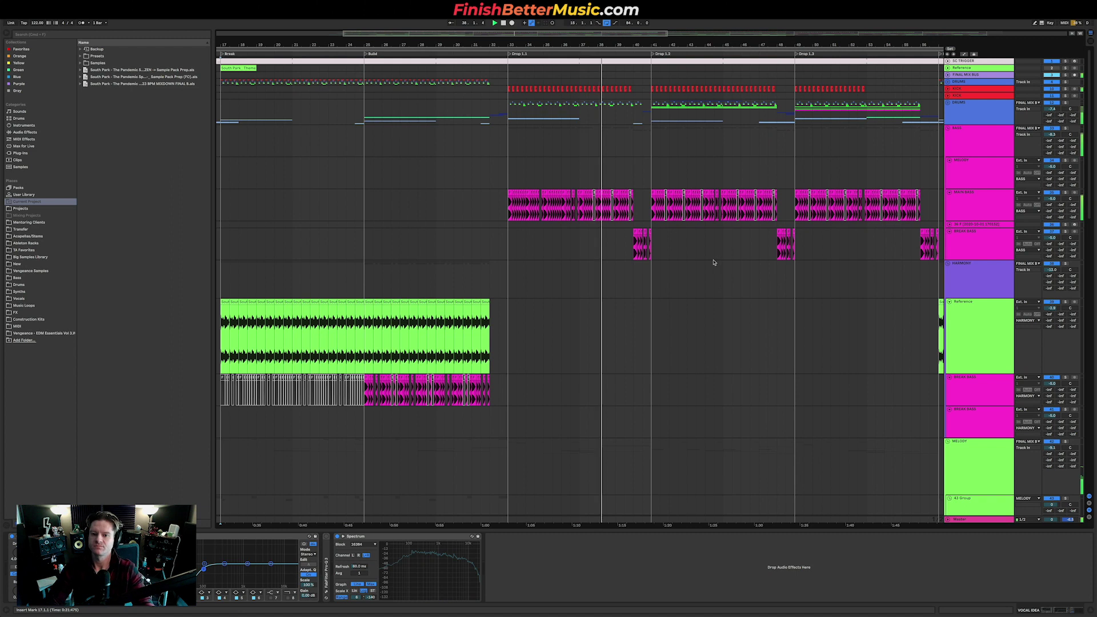
scroll(714, 263, "right", 4)
scroll(709, 279, "down", 10)
scroll(709, 280, "down", 12)
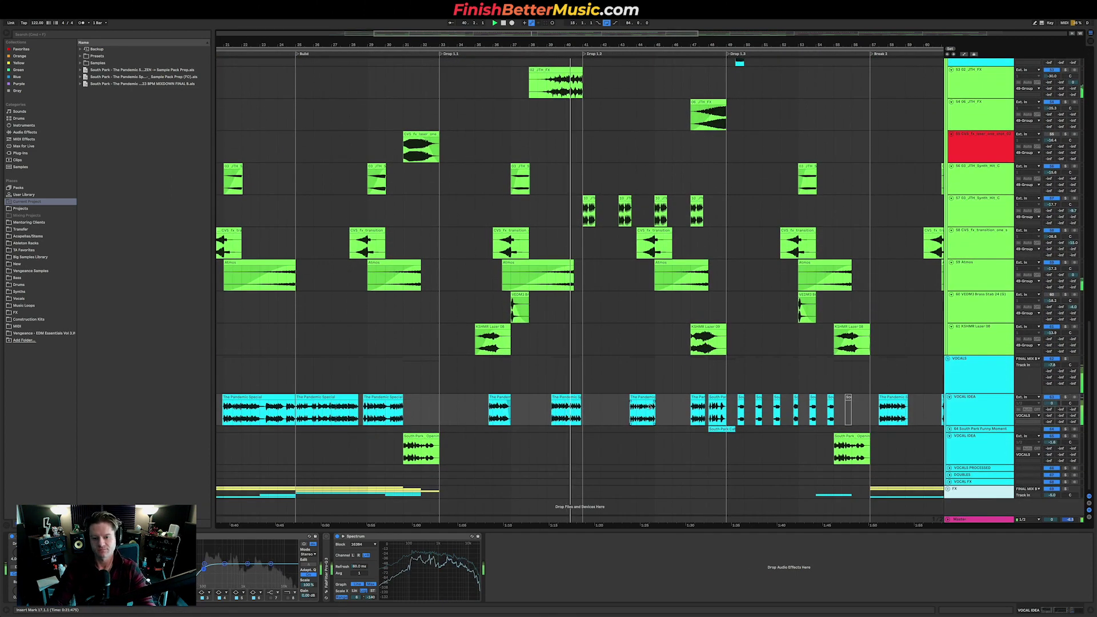
scroll(659, 415, "right", 4)
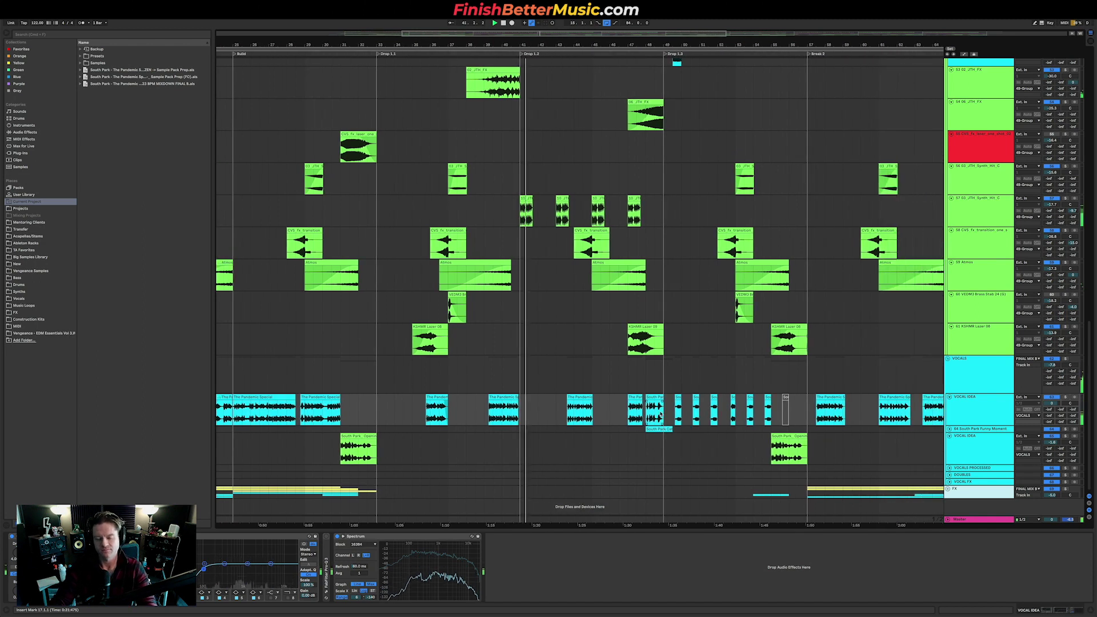
scroll(660, 415, "right", 3)
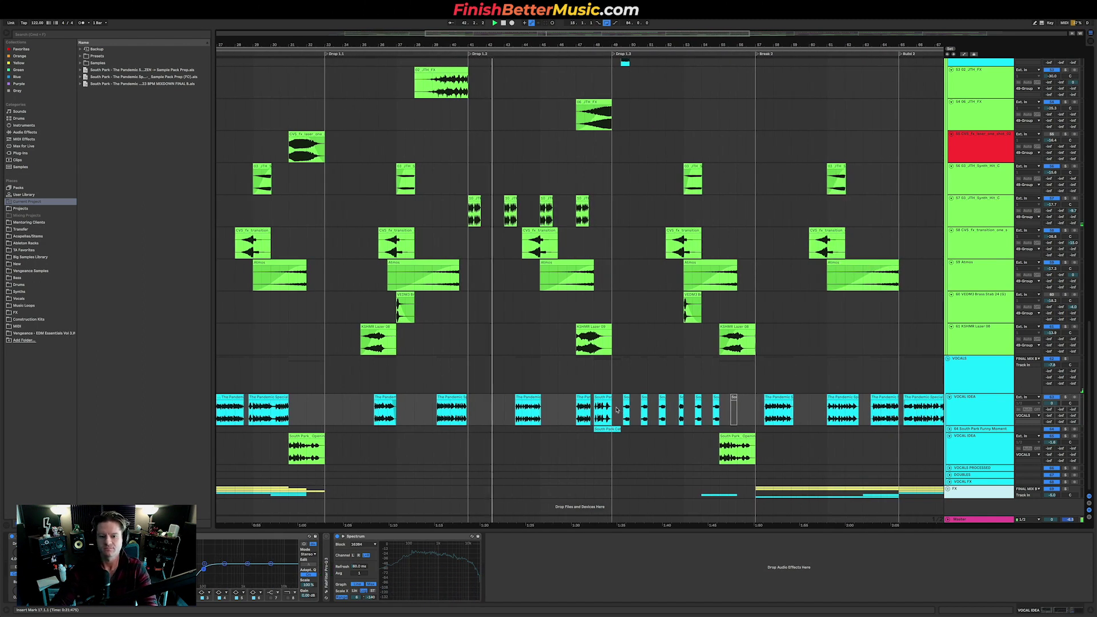
Listen from Drop 1.3 while following the short VOCAL IDEA chops towards the second break
left_click(631, 411)
scroll(656, 411, "right", 2)
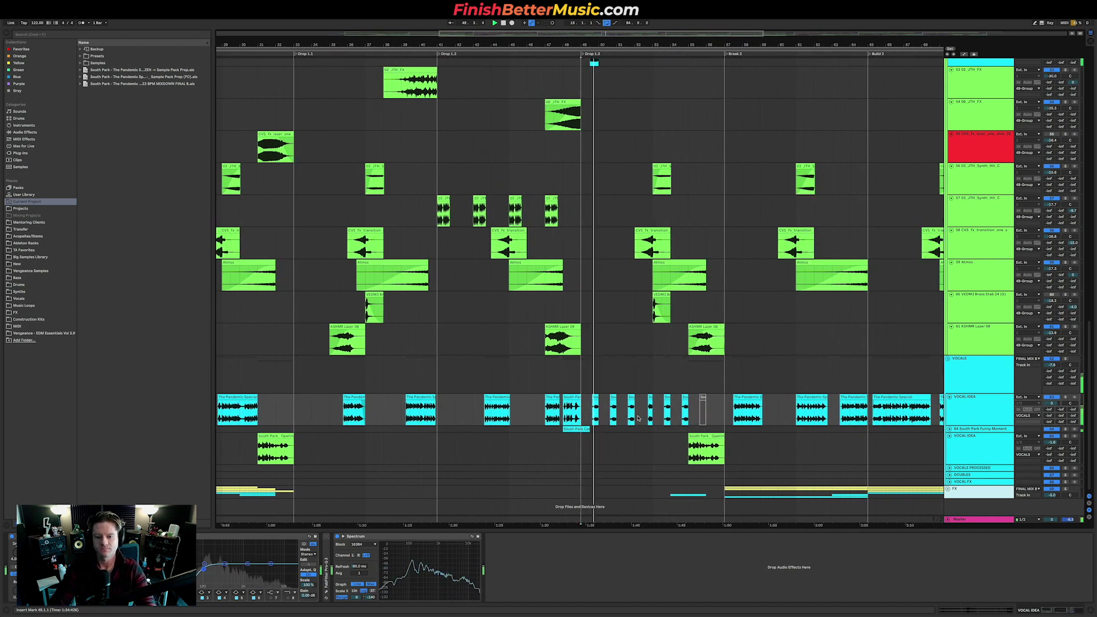
scroll(679, 411, "right", 3)
scroll(687, 412, "right", 3)
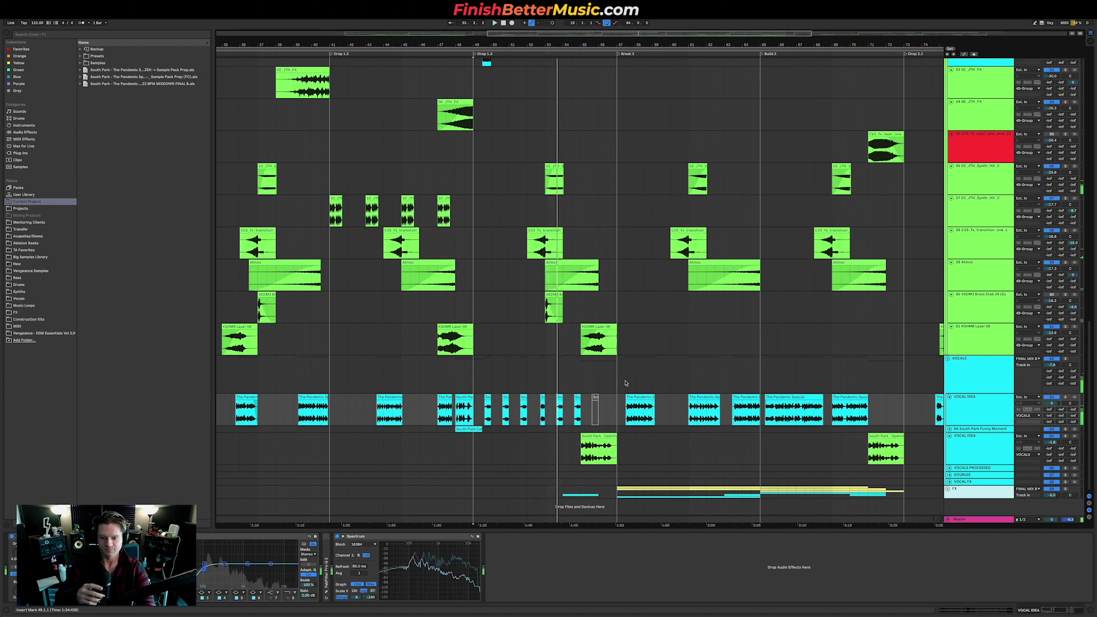
Collapse all the tracks and subgroups inside the MELODY group
scroll(722, 347, "up", 10)
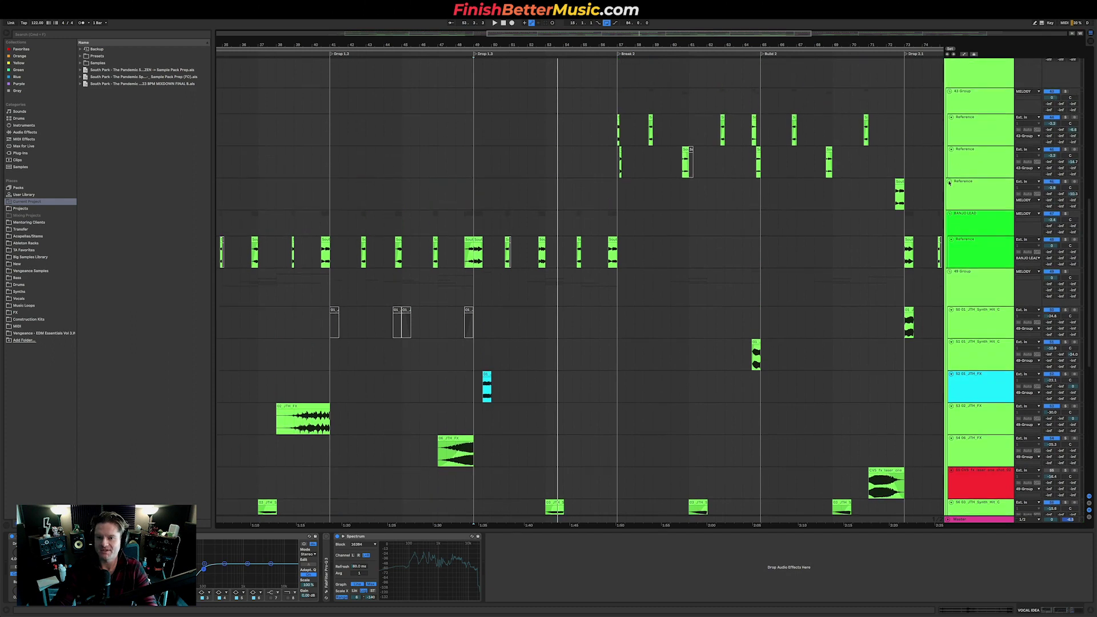
left_click(949, 182, "alt")
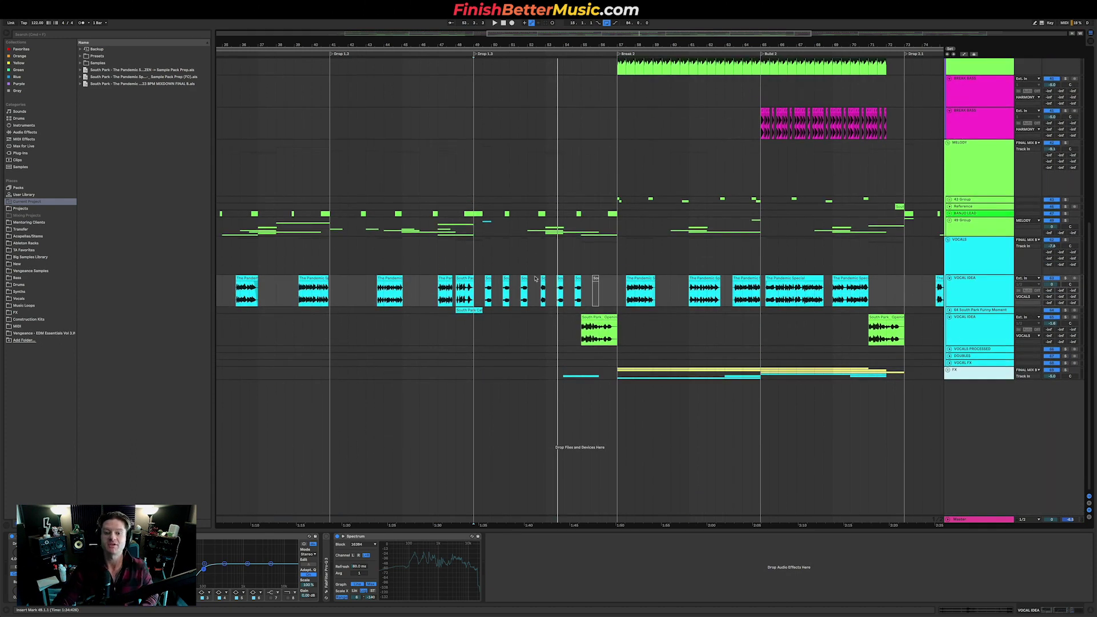
Highlight all VOCAL IDEA clips over the full arrangement, and review the HARMONY and BASS tracks above them
key("minus")
left_click_drag(314, 292, 888, 292)
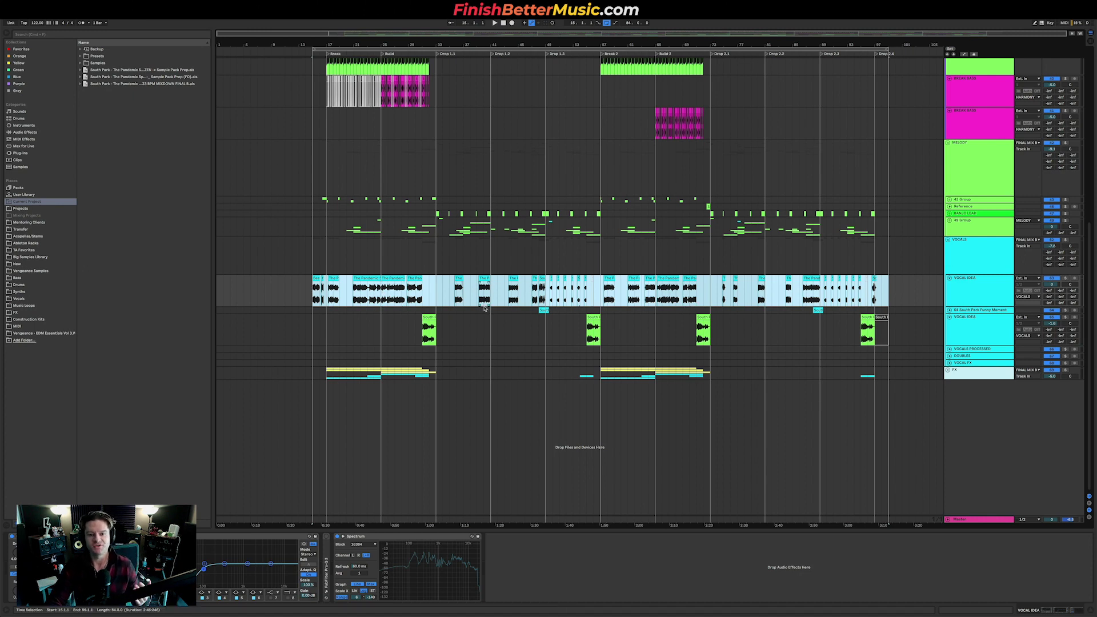
left_click(457, 284)
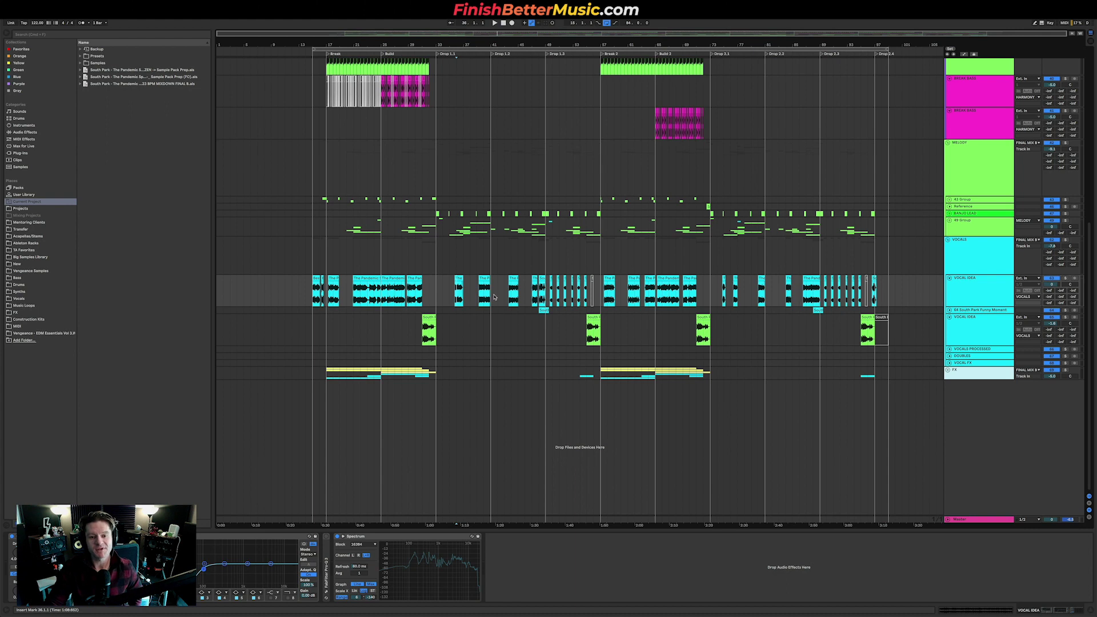
scroll(535, 289, "up", 5)
scroll(534, 289, "up", 5)
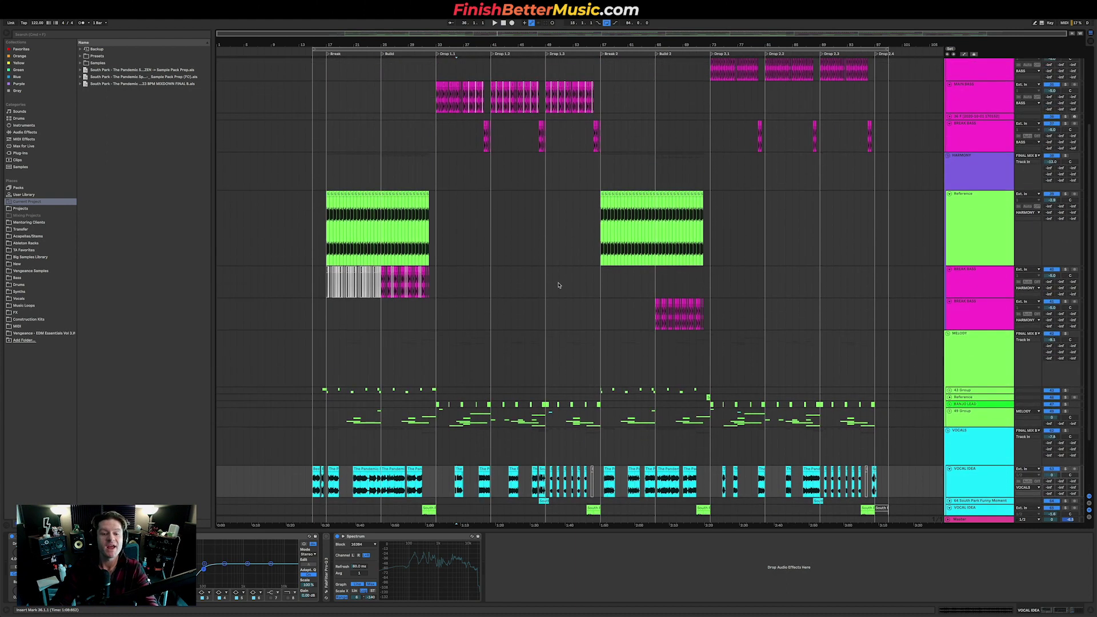
scroll(438, 180, "up", 5)
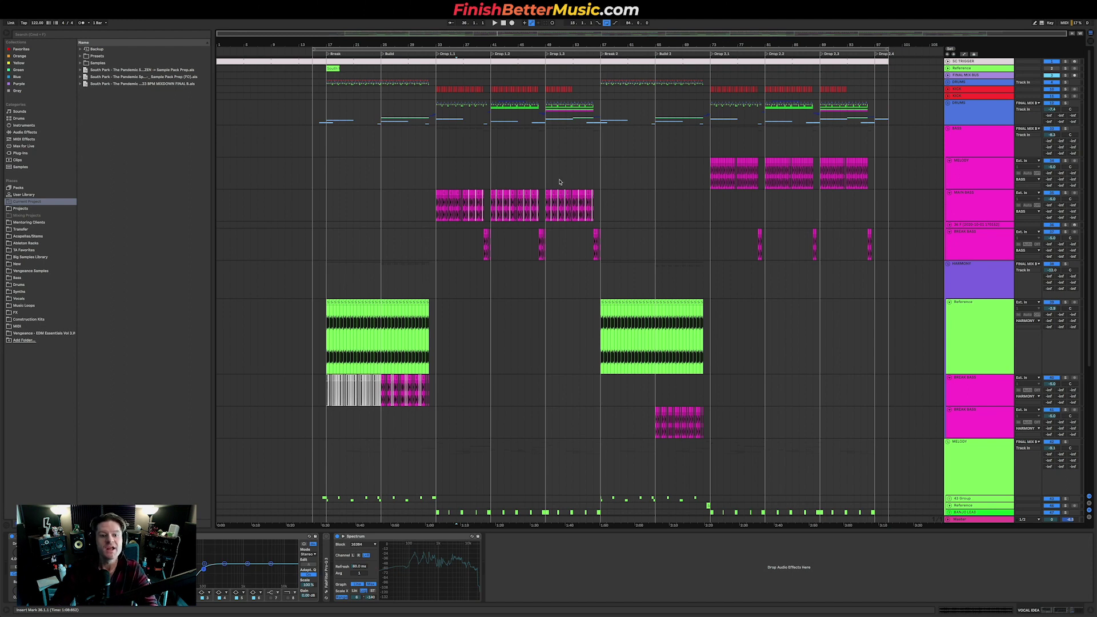
Unfold the upper DRUMS group and review its kick, clap, hat and loop tracks from Break to Break 2
left_click(961, 86)
key("Right")
scroll(408, 207, "up", 5)
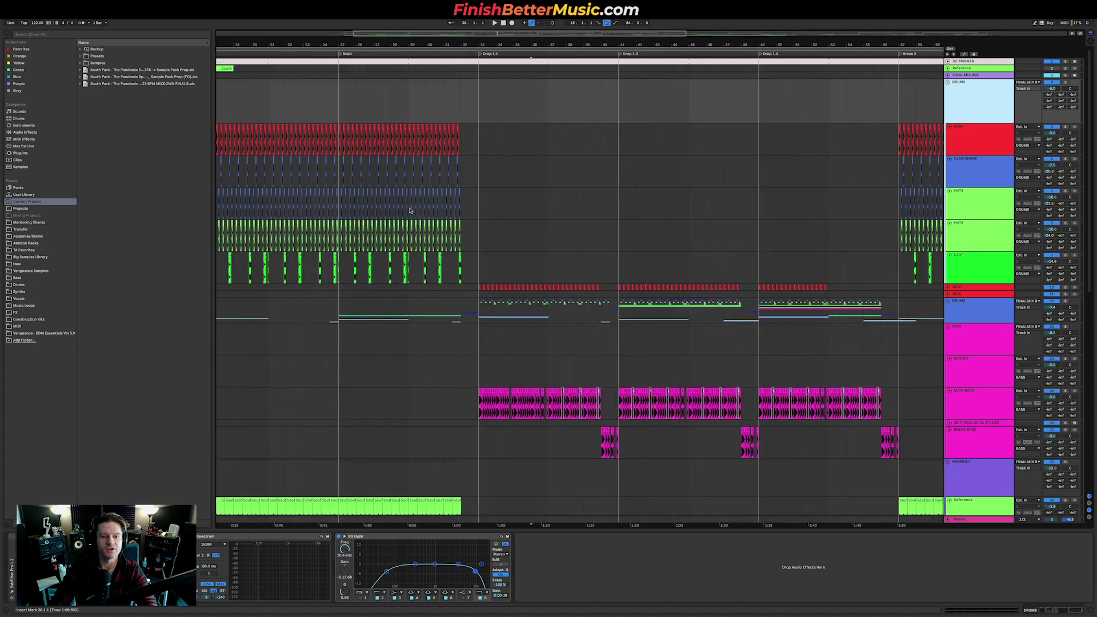
scroll(409, 208, "left", 5)
scroll(674, 331, "right", 5)
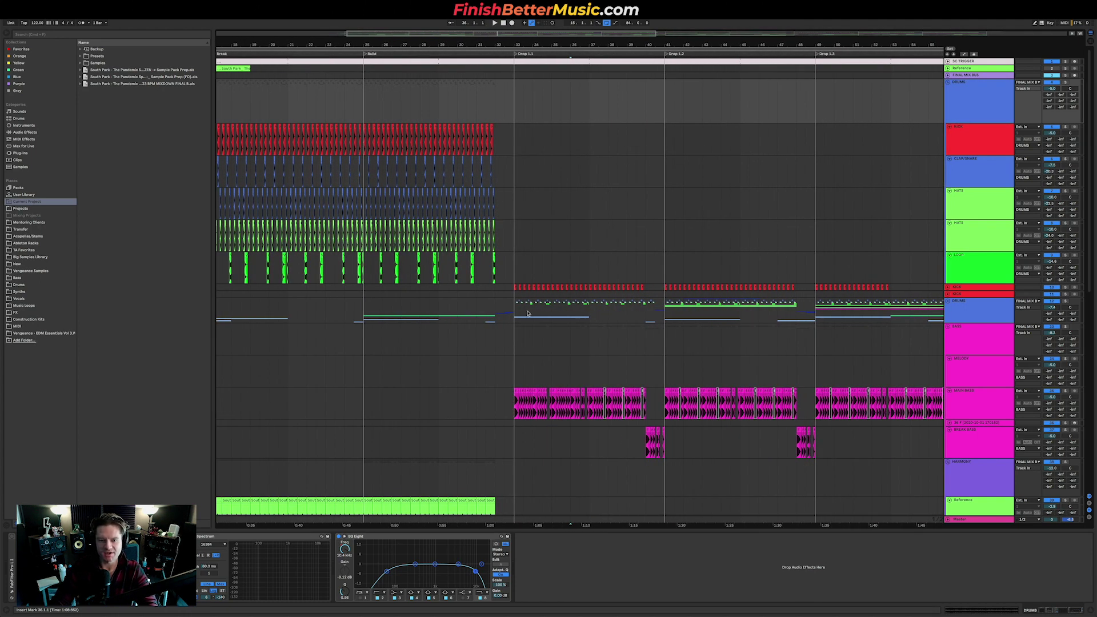
Solo the lower DRUMS group, play it from Drop 1.1 and unfold its individual tracks
left_click(983, 301)
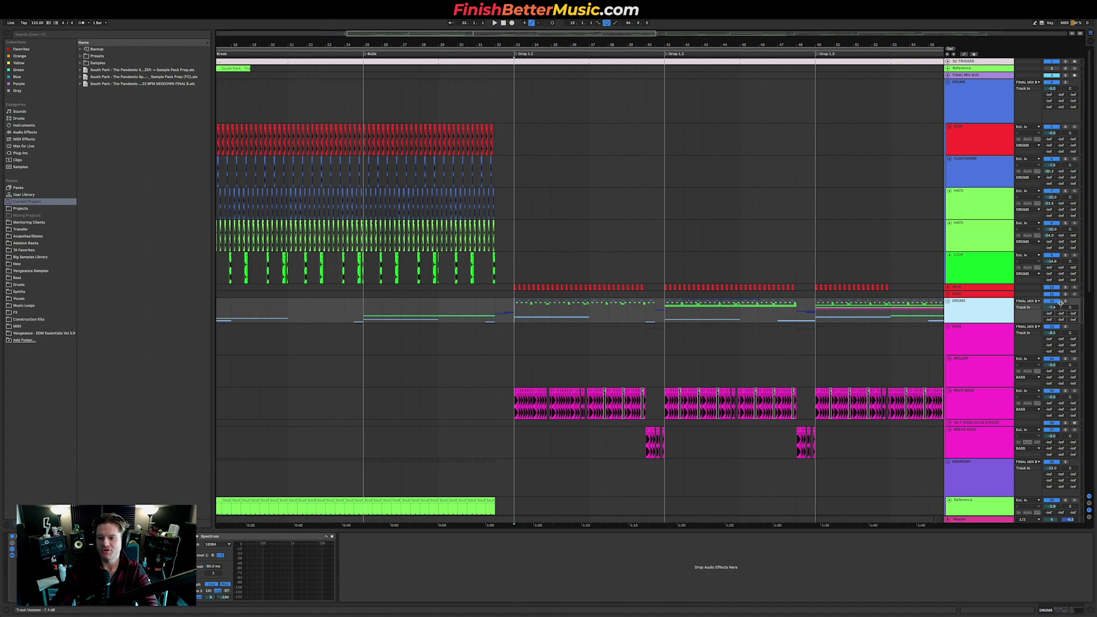
key("space")
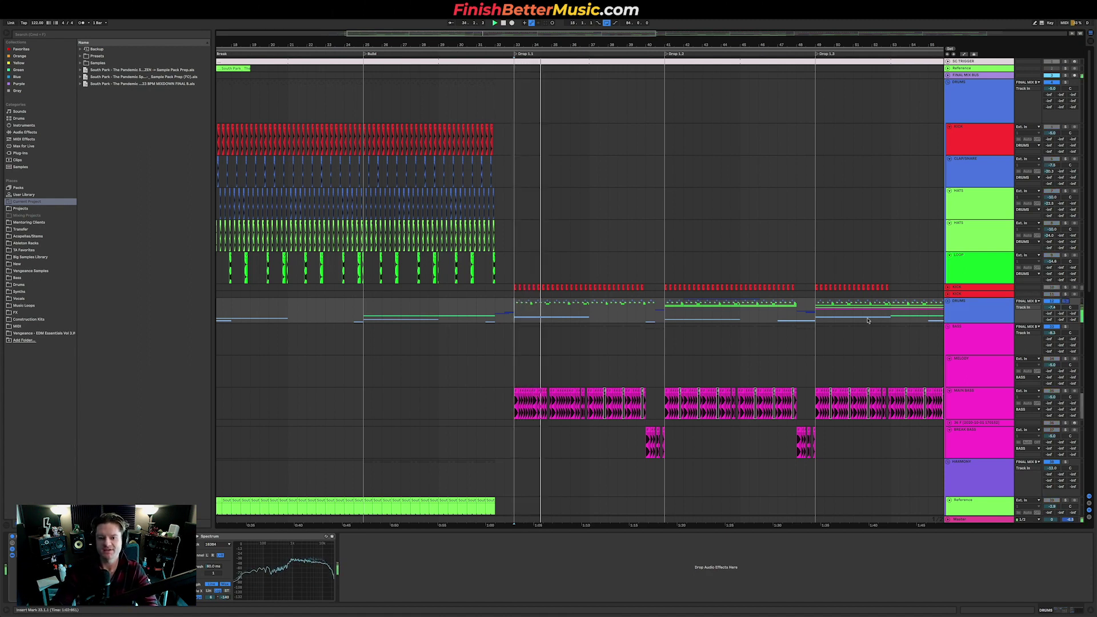
left_click(948, 301)
scroll(743, 320, "down", 2)
scroll(538, 328, "up", 1)
scroll(537, 327, "right", 2)
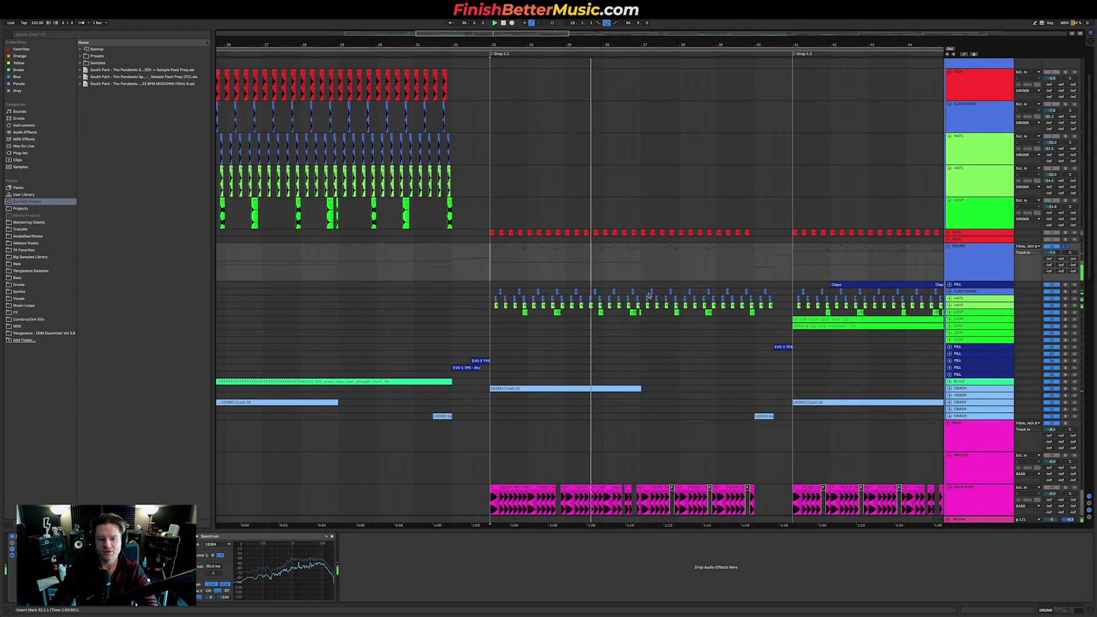
Listen to the drums from Drop 1.2, following the loops and claps fill layered over the beat
scroll(694, 272, "up", 3)
left_click(694, 272)
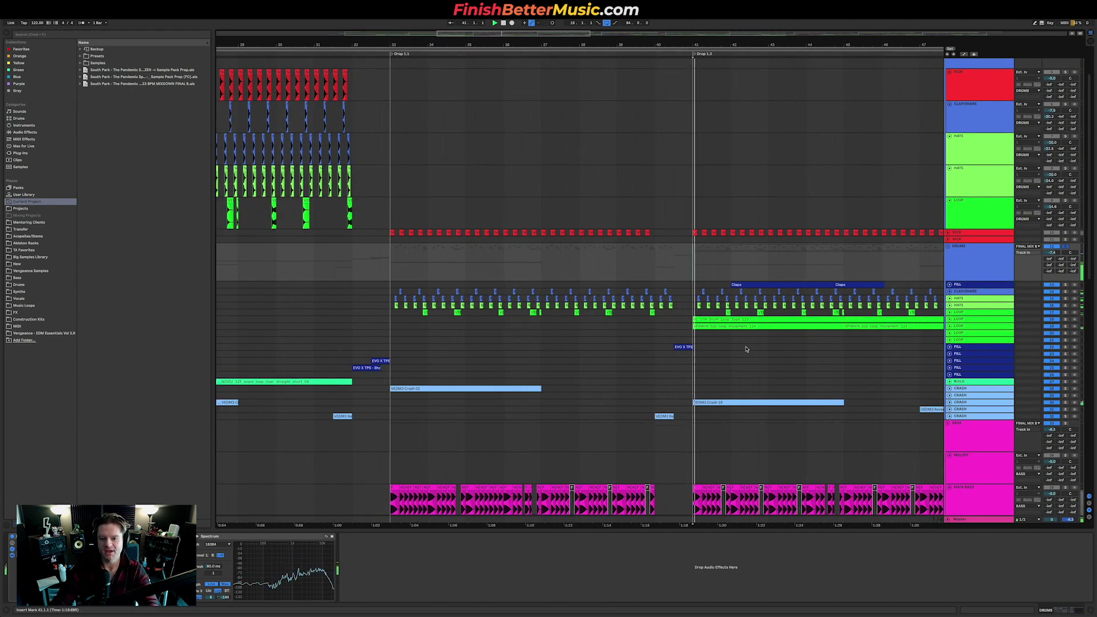
scroll(721, 310, "right", 2)
scroll(721, 310, "right", 1)
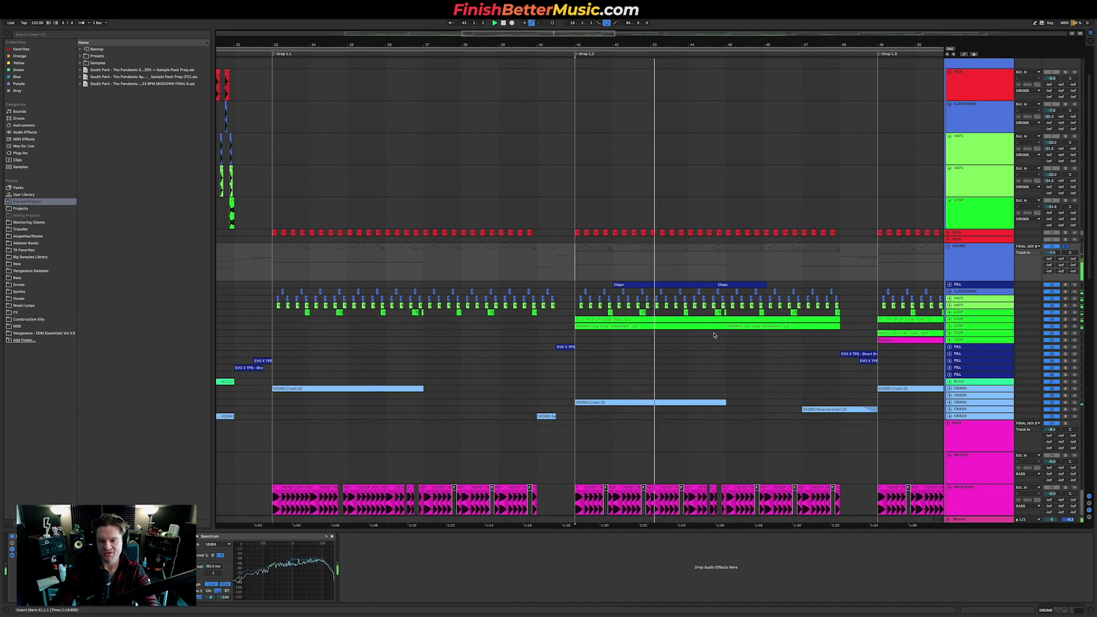
Listen to the drums from Drop 1.3 and enlarge the tracks to compare the loop waveforms with Drop 1.2
scroll(708, 291, "left", 3)
left_click(762, 259)
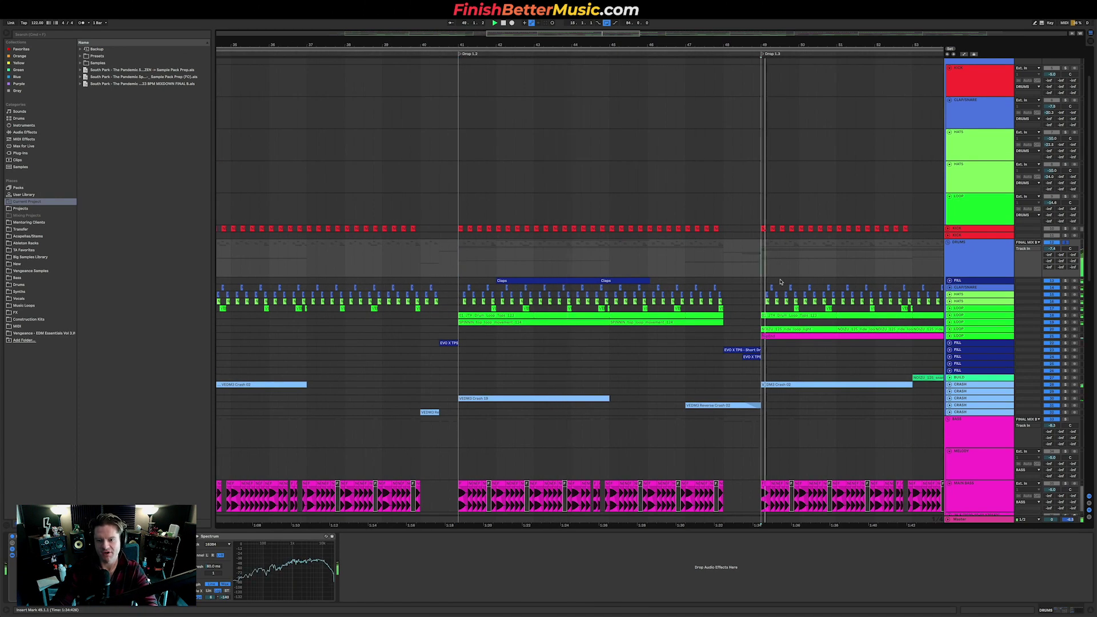
scroll(857, 319, "right", 1)
scroll(950, 327, "up", 3)
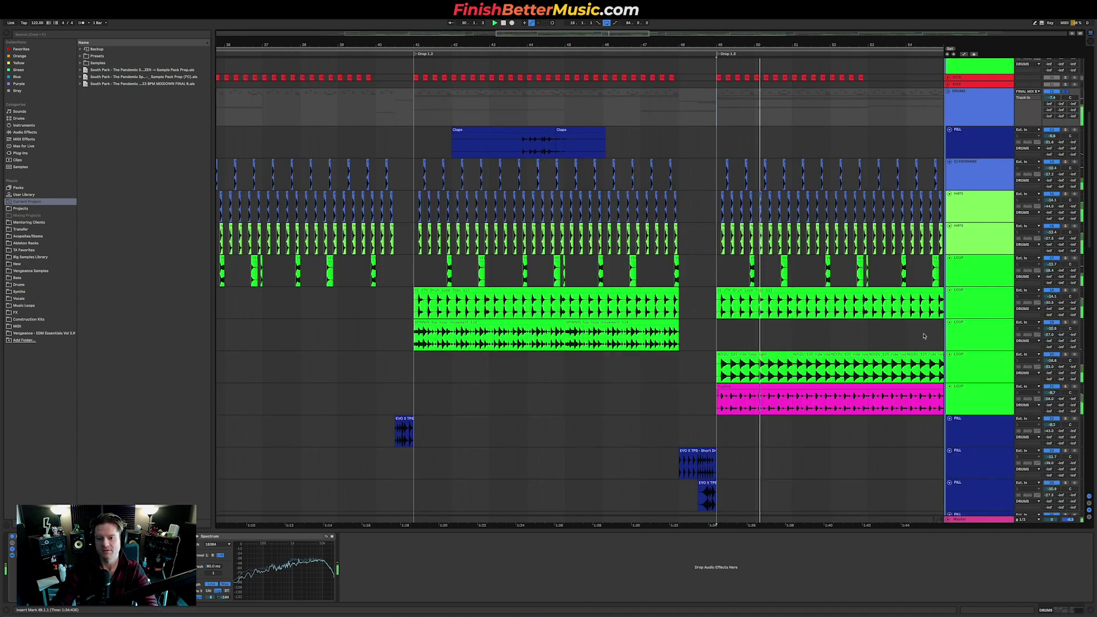
scroll(818, 394, "right", 2)
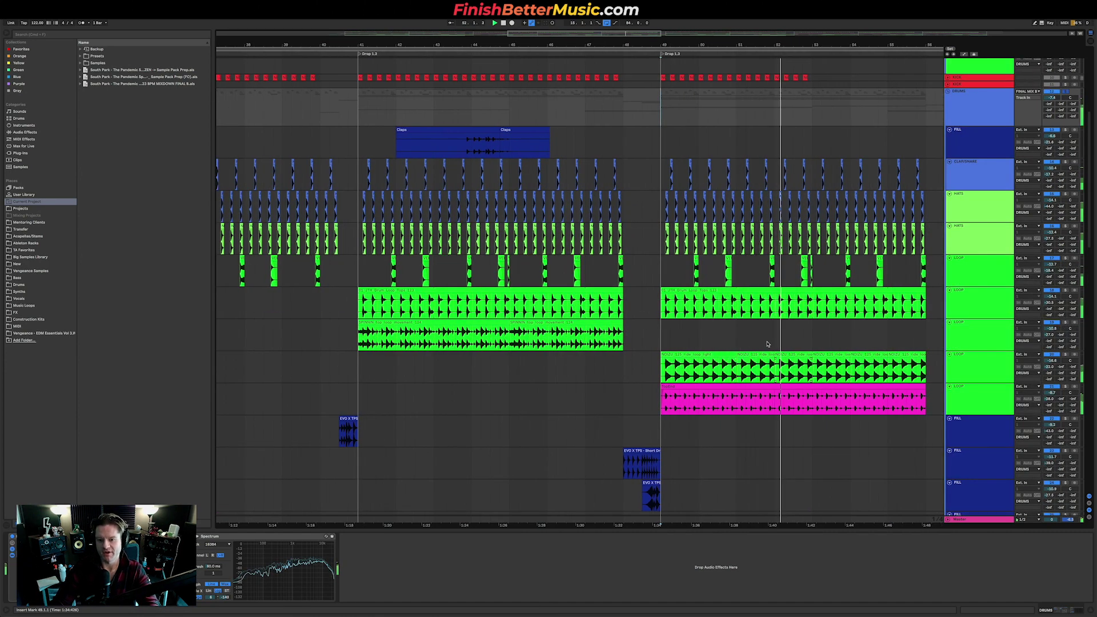
scroll(821, 373, "down", 3)
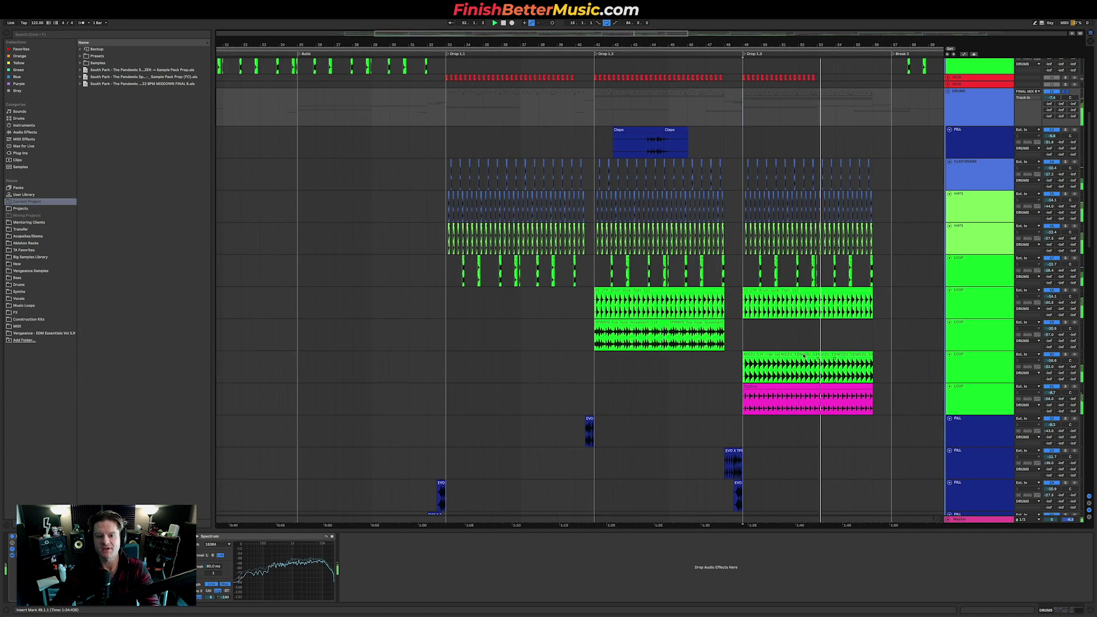
Stop playback, fold the lower DRUMS group and select the first KICK track beneath the break drums
scroll(951, 306, "up", 5)
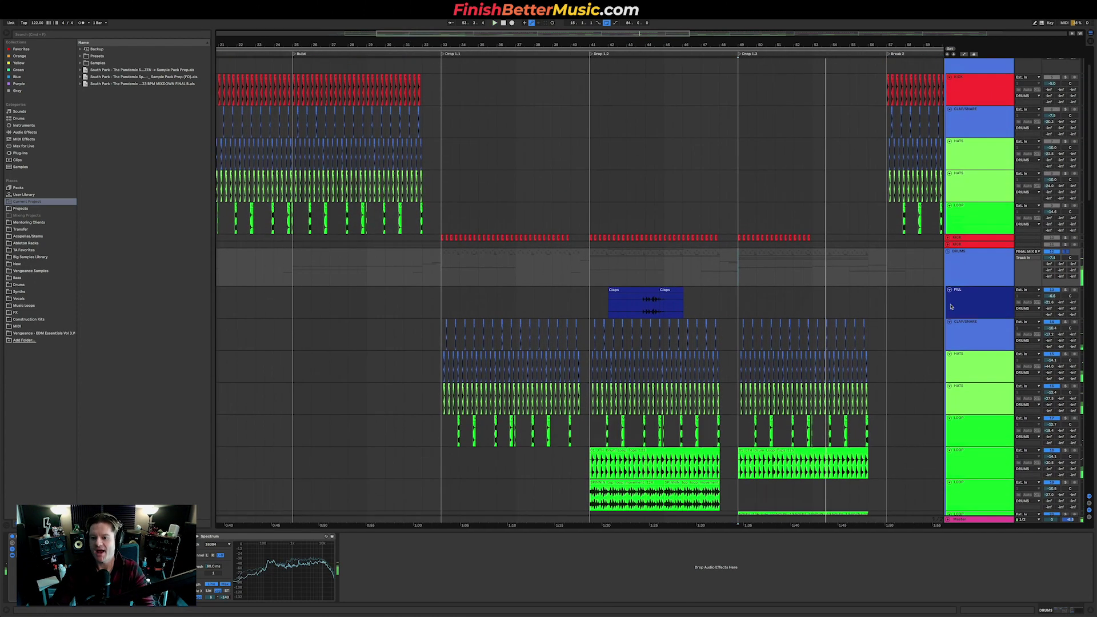
left_click(949, 251)
left_click(967, 238)
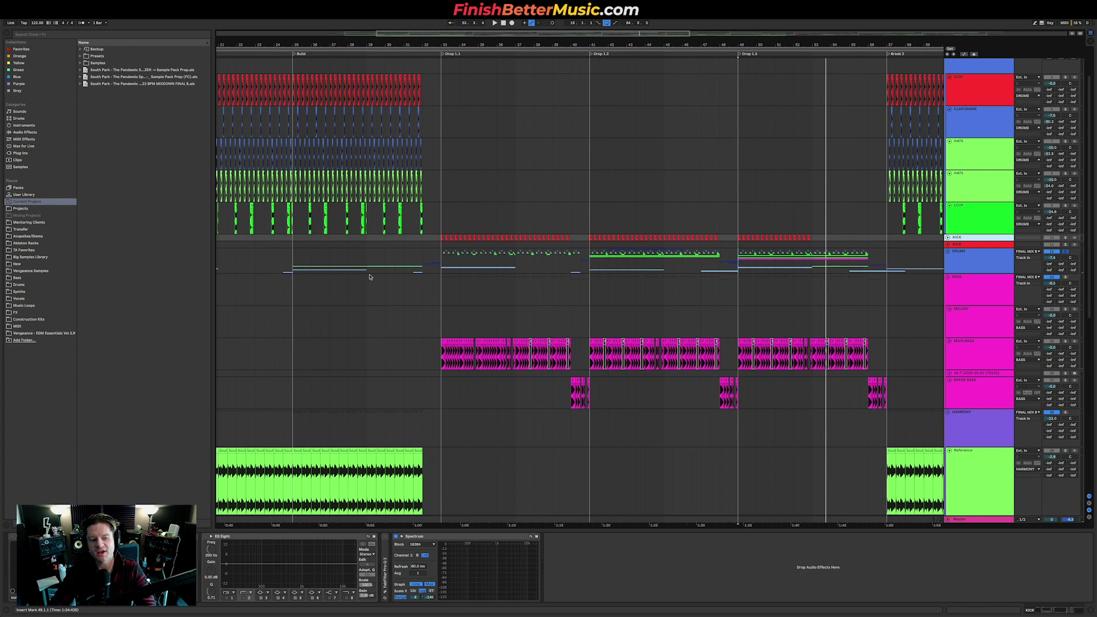
scroll(329, 89, "up", 3)
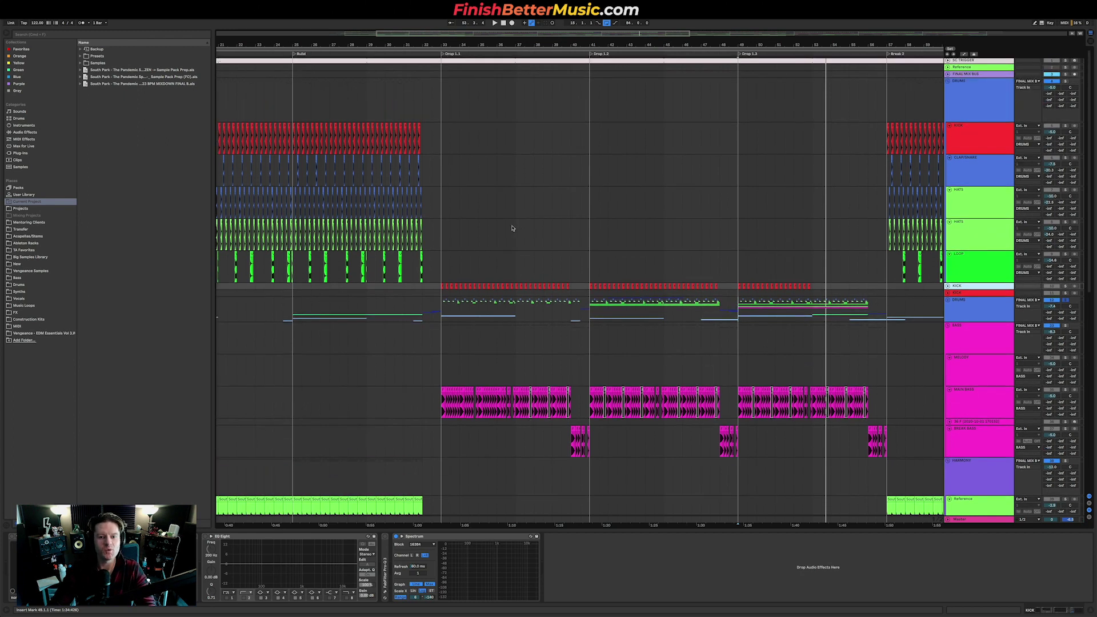
Highlight the upper DRUMS group's clips across the first Break and Build sections
scroll(302, 139, "left", 3)
left_click_drag(234, 143, 517, 268)
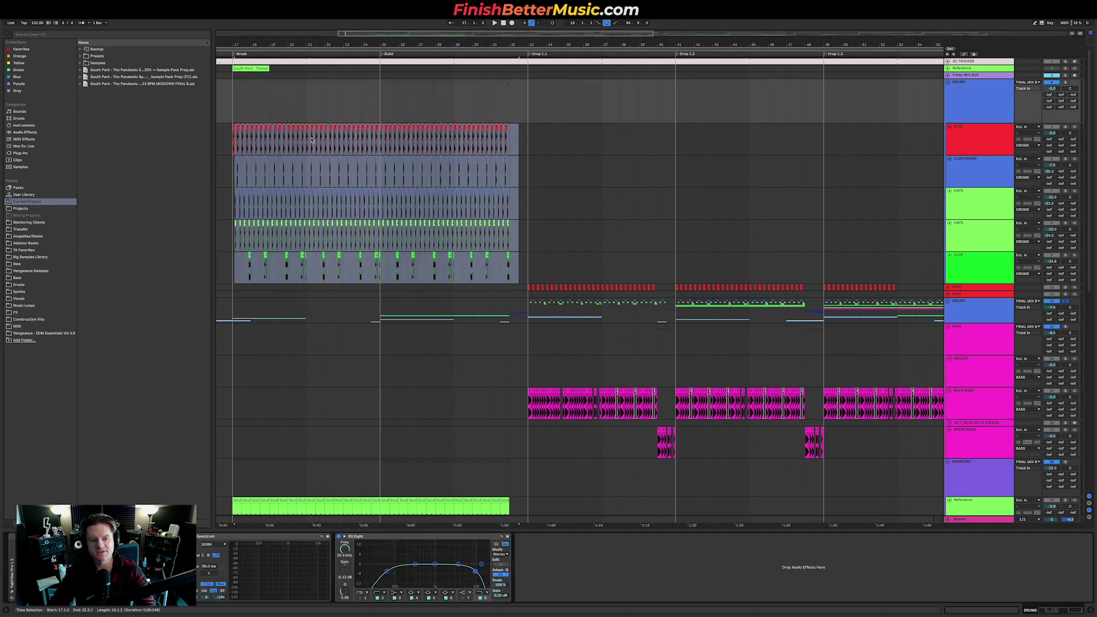
left_click_drag(296, 94, 486, 126)
left_click_drag(417, 125, 479, 173)
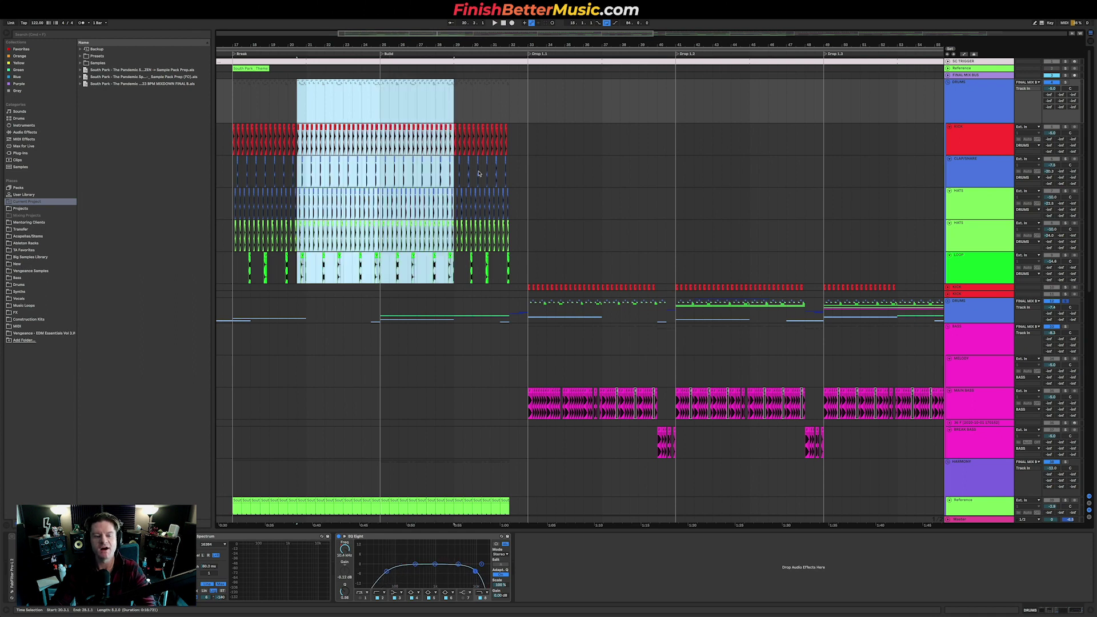
scroll(440, 273, "down", 3)
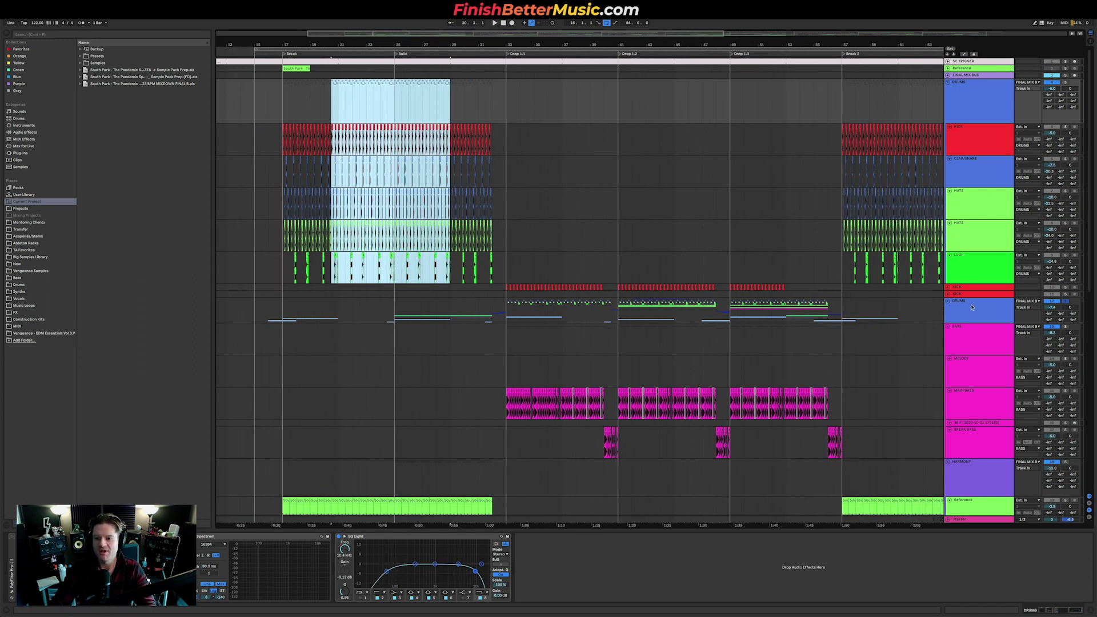
Highlight the lower DRUMS group from Break to the end of Build, and compare its parts with the second break and drops
left_click(835, 315)
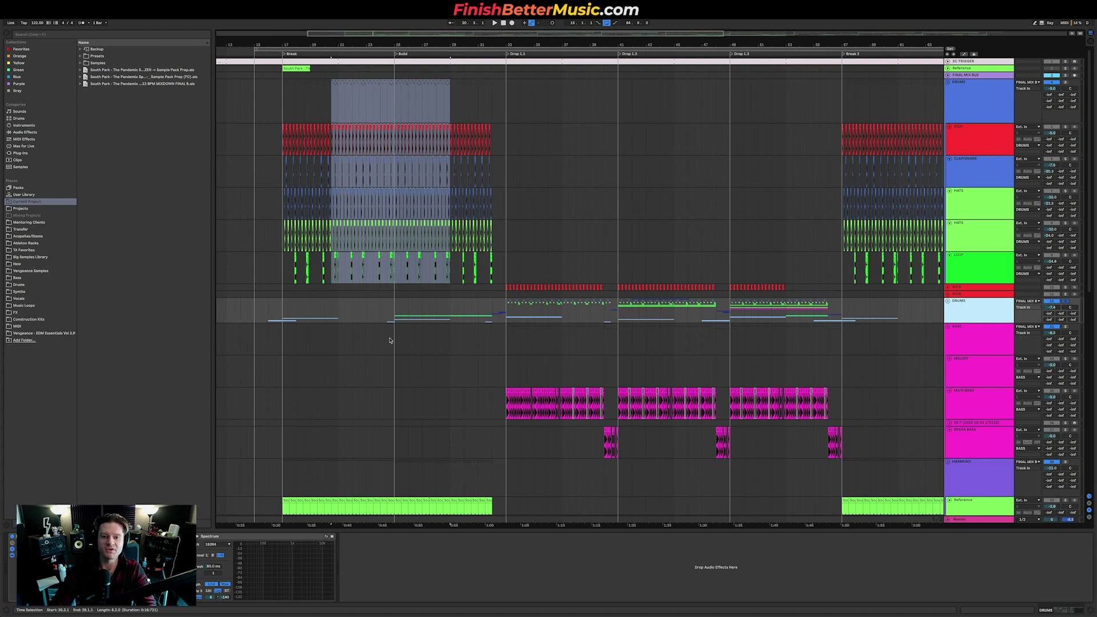
scroll(392, 342, "down", 3)
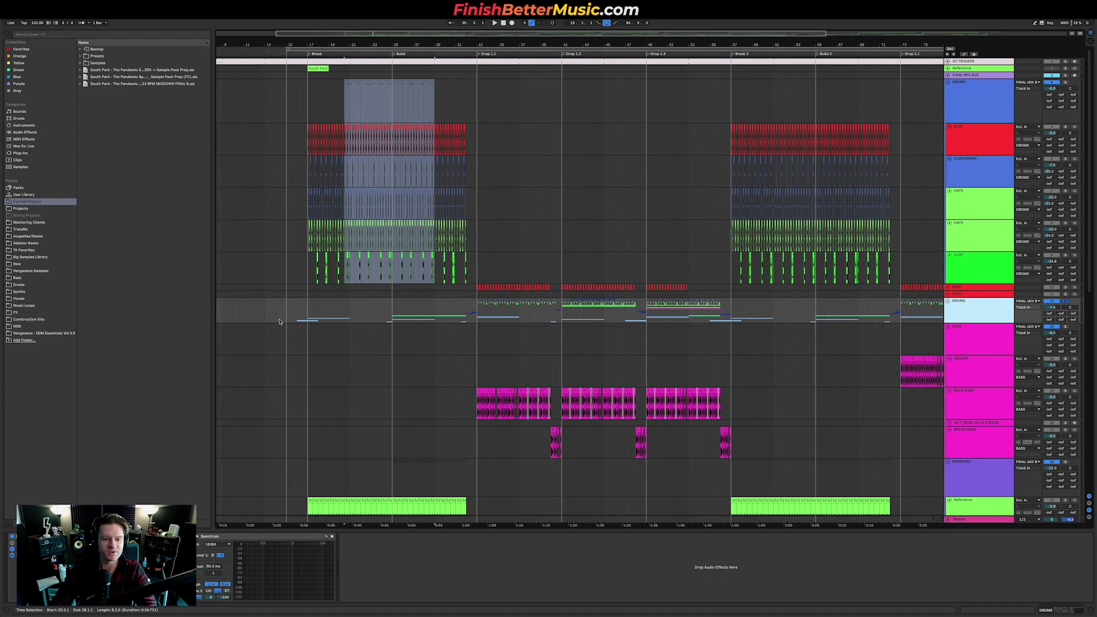
left_click_drag(318, 316, 467, 312)
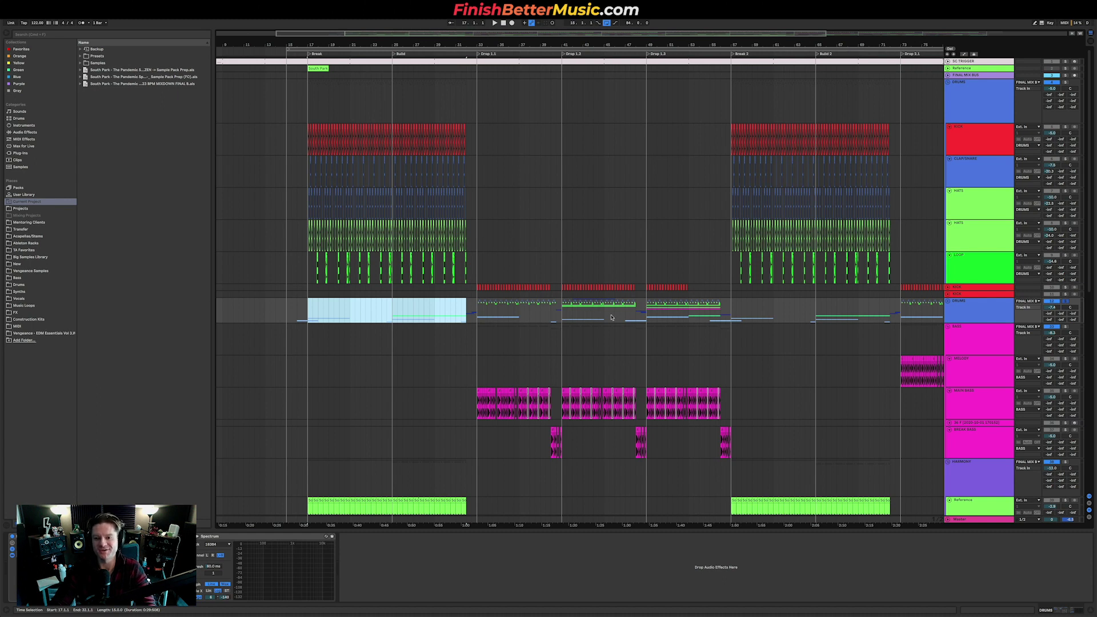
scroll(607, 318, "right", 3)
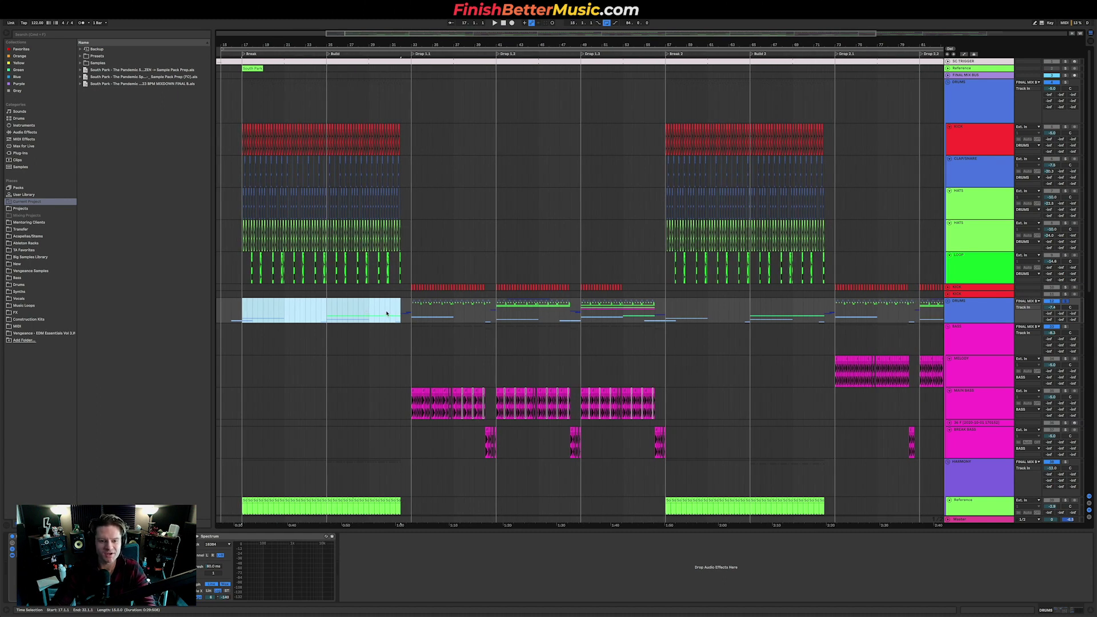
scroll(1001, 252, "down", 4)
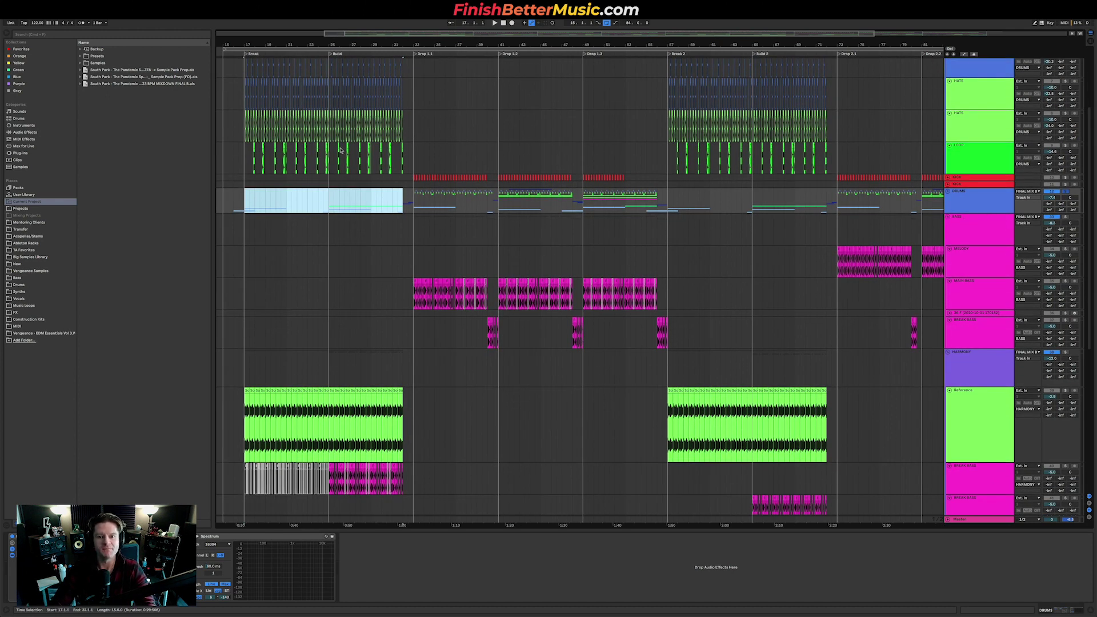
scroll(718, 263, "up", 5)
scroll(719, 262, "down", 3)
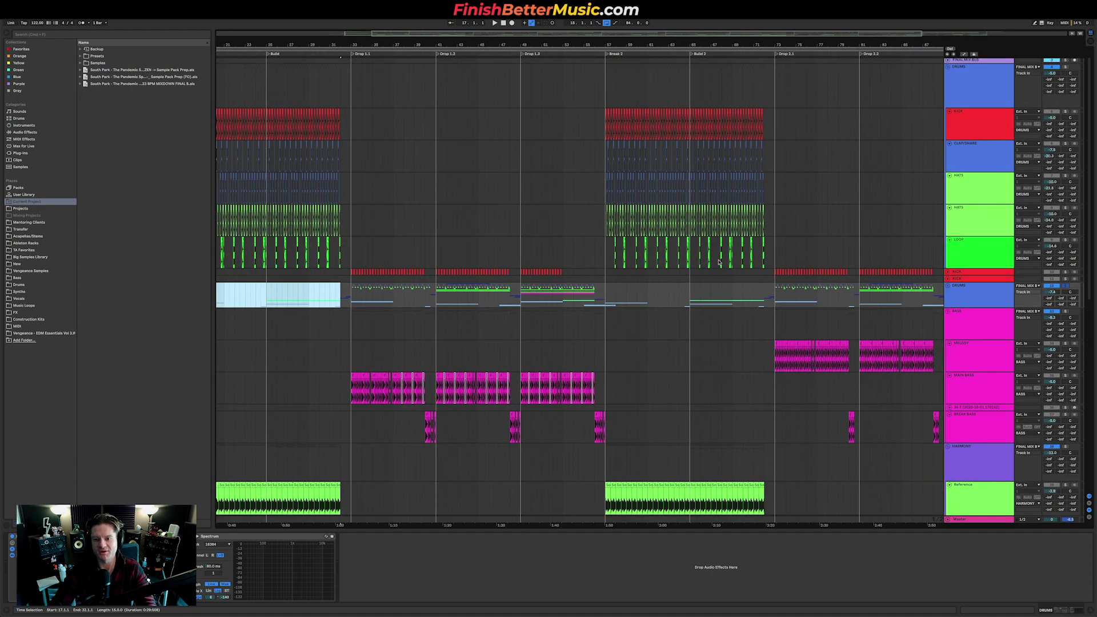
Focus on the MAIN BASS track and listen to its clips from the start of Drop 1.1
scroll(762, 314, "down", 2)
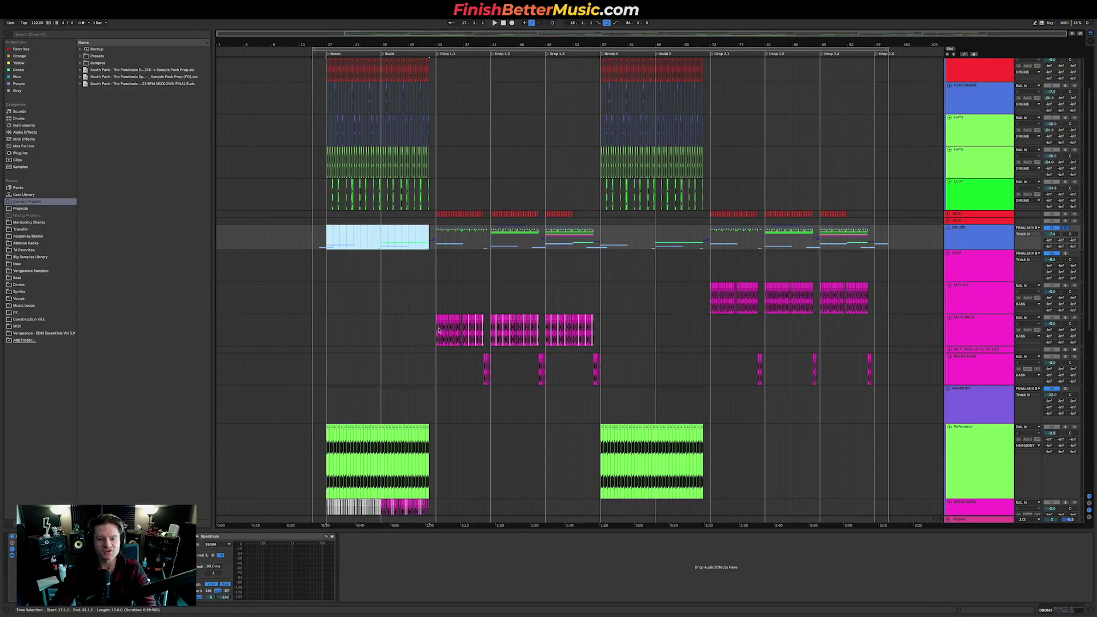
left_click(655, 338)
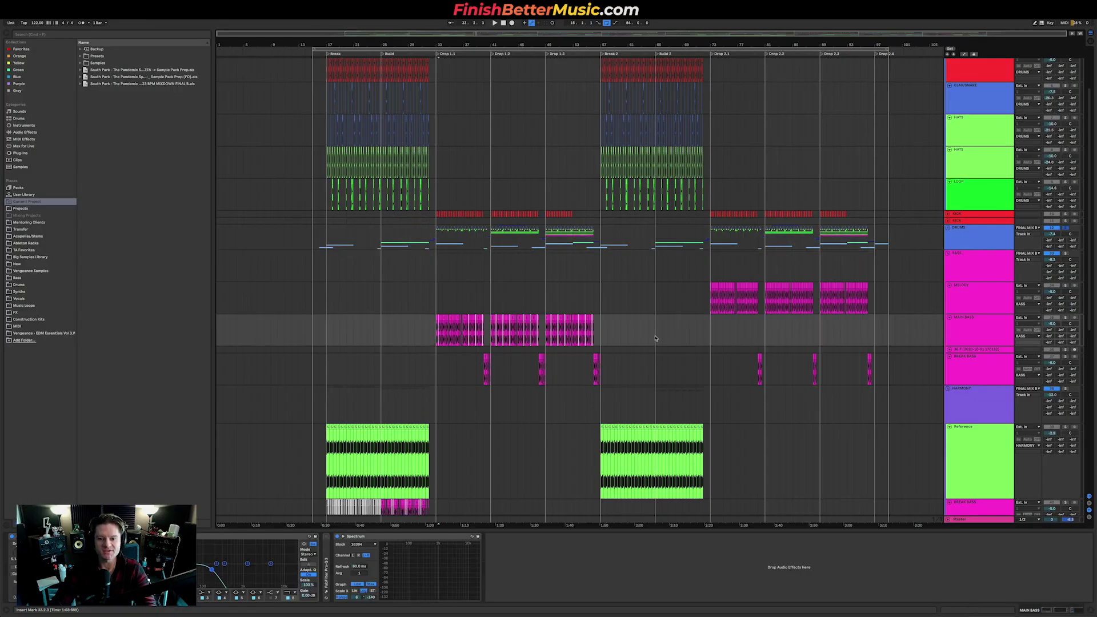
key("plus")
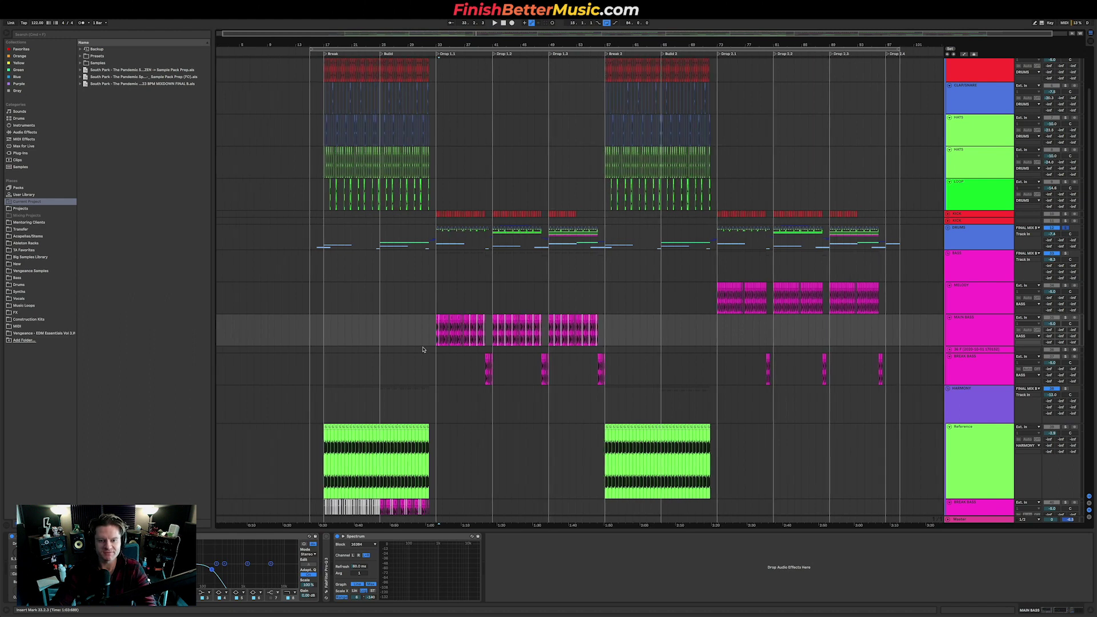
scroll(641, 293, "right", 5)
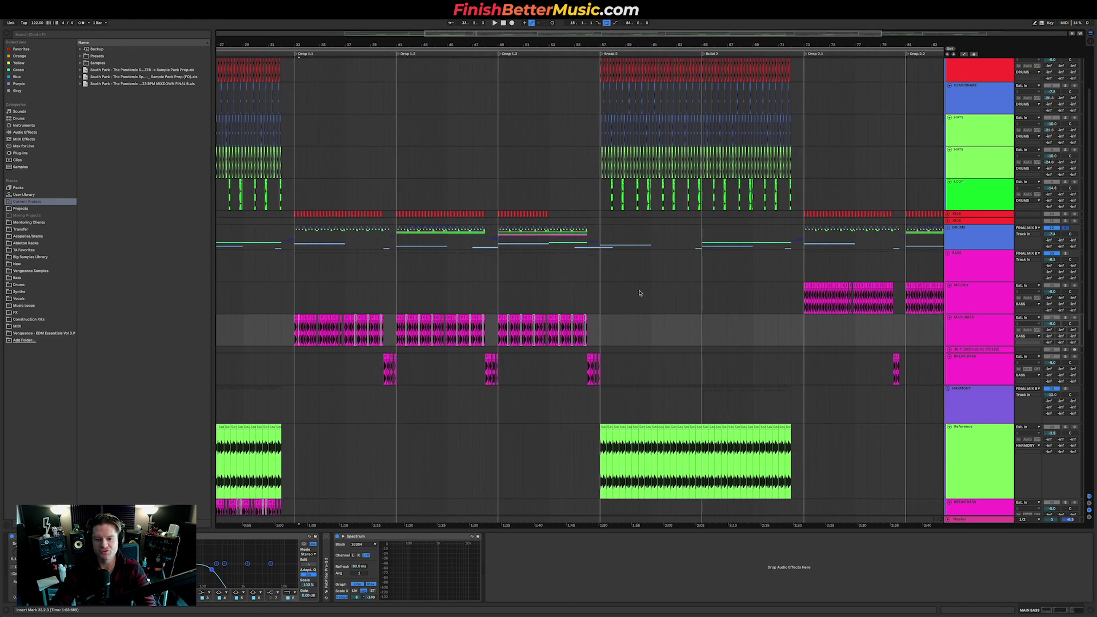
scroll(640, 293, "down", 1)
key("space")
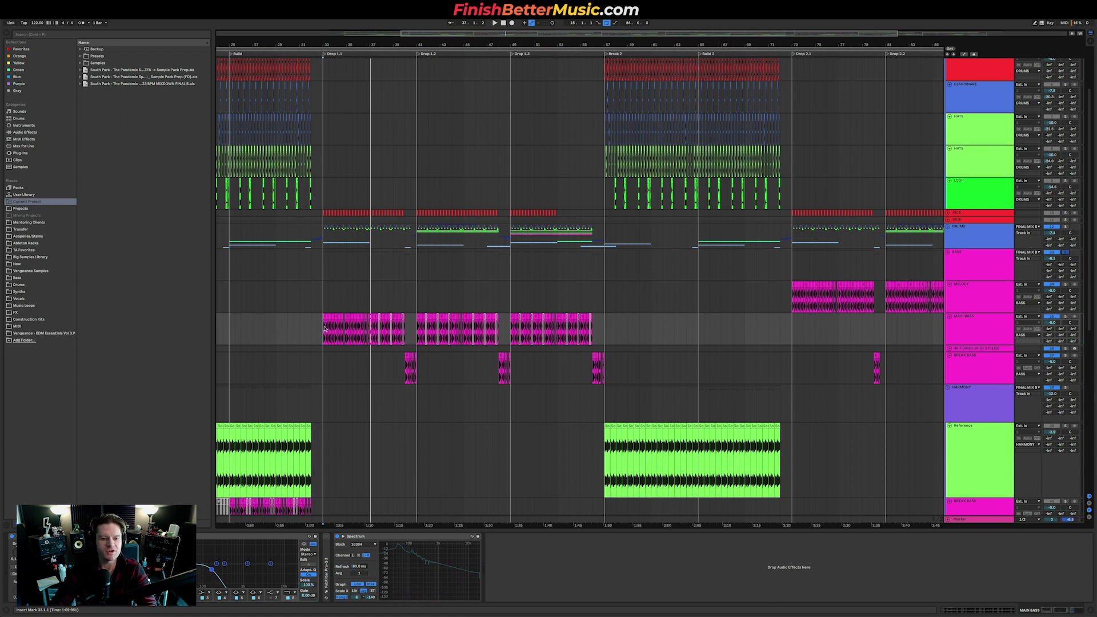
Open the first MAIN BASS slices of Drop 1.1 and inspect their waveforms and transposition, and review the bass layout towards Drop 2.1
scroll(322, 332, "up", 2)
left_click(322, 316)
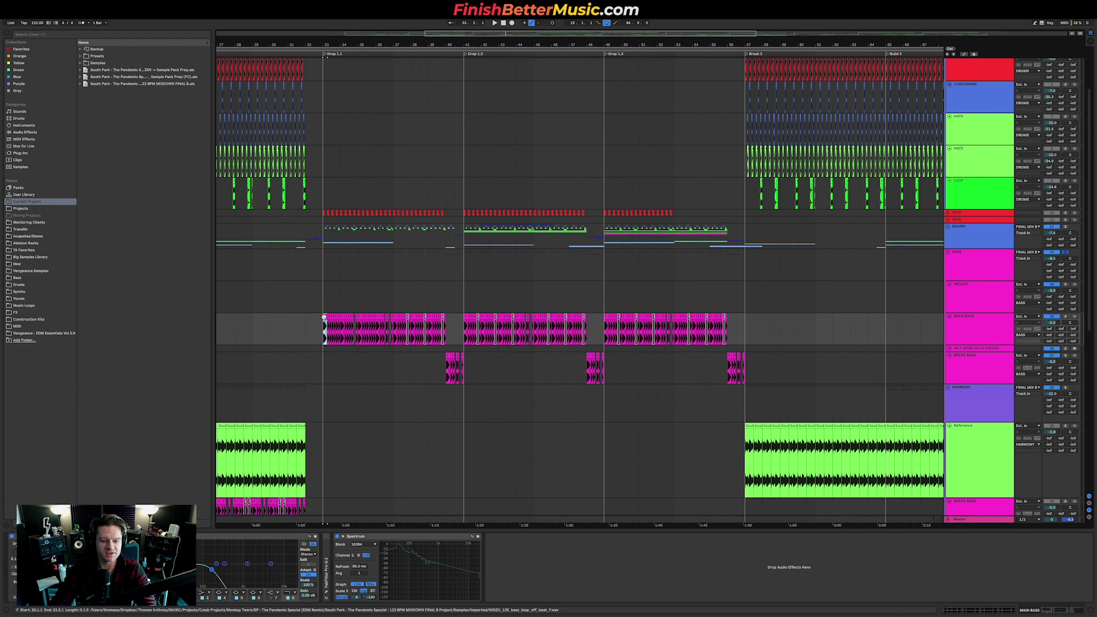
double_click(323, 318)
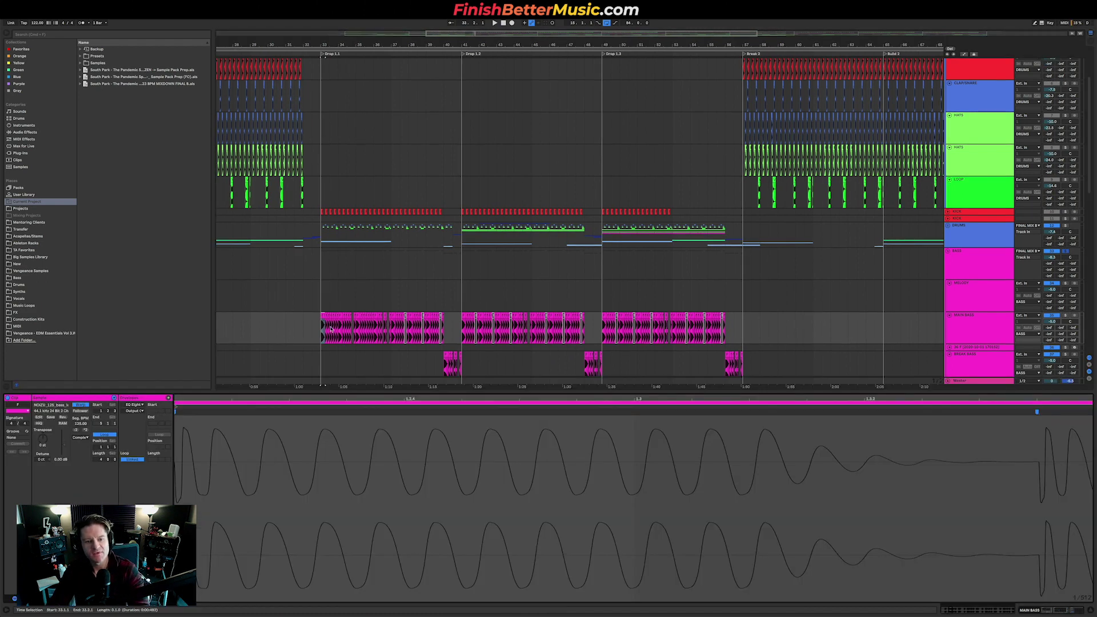
left_click(325, 316)
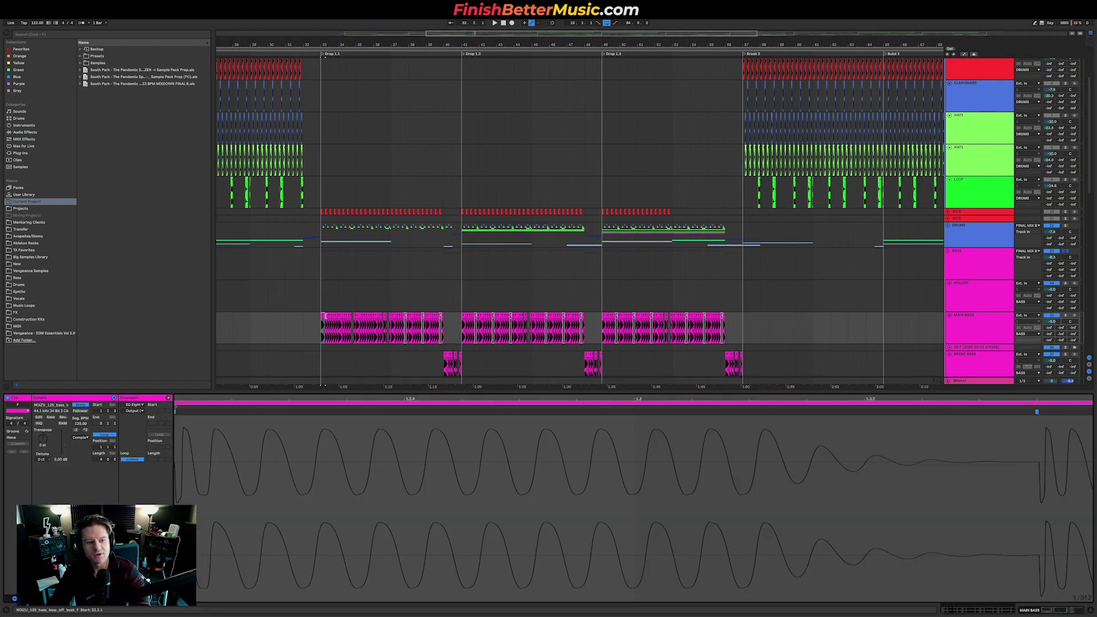
left_click(325, 315)
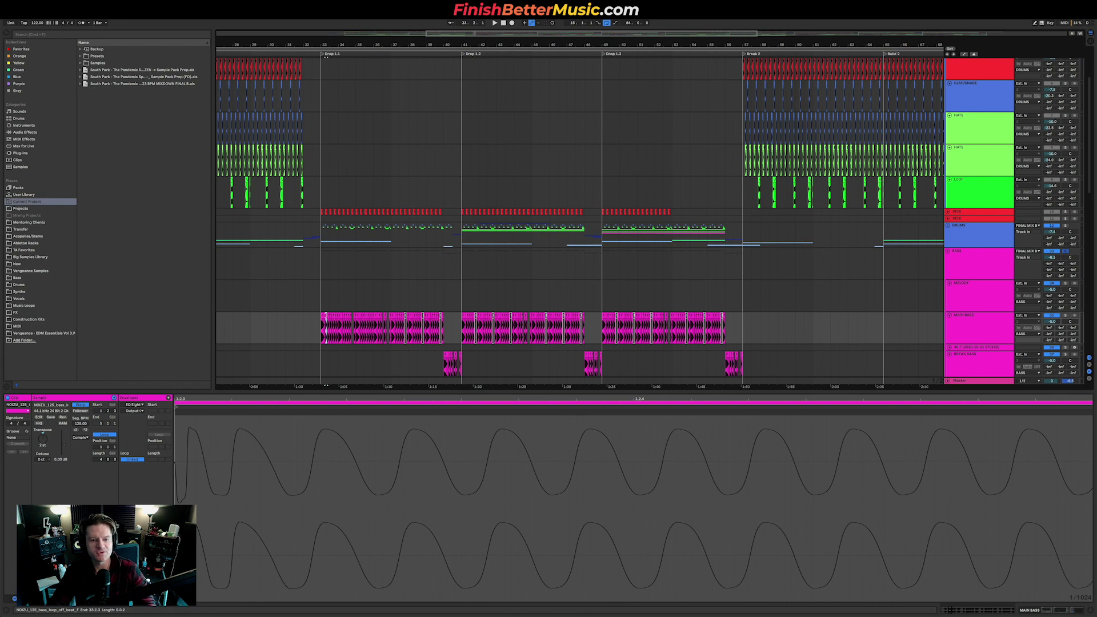
left_click(330, 315)
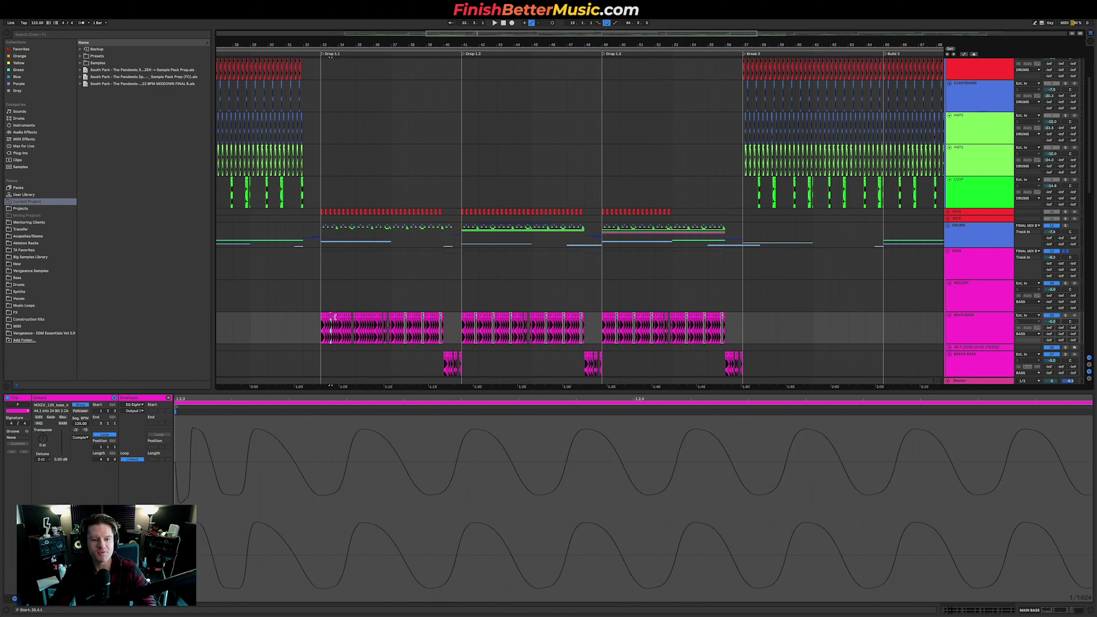
left_click(326, 330)
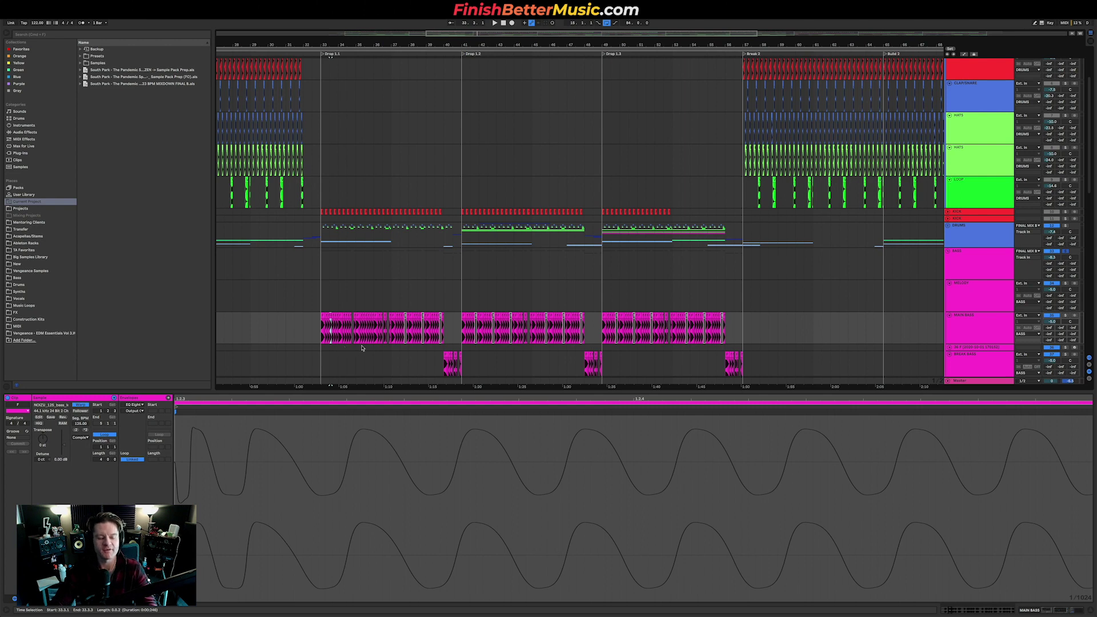
scroll(747, 269, "right", 10)
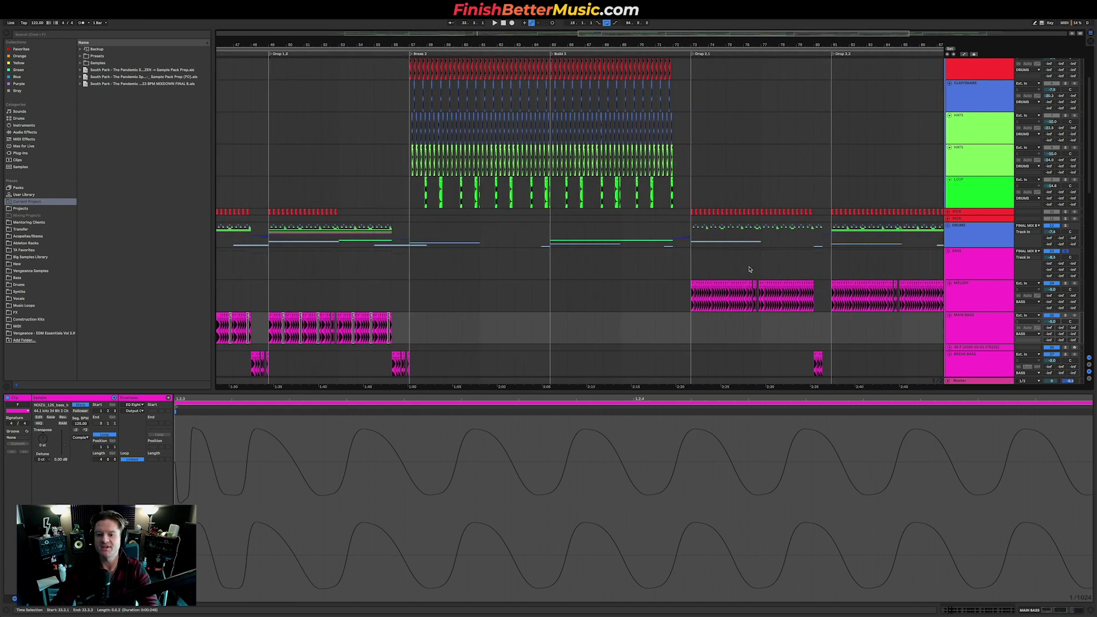
Listen to the MELODY track of the BASS group from the start of Drop 2.1 and inspect its first slices
left_click(679, 296)
key("space")
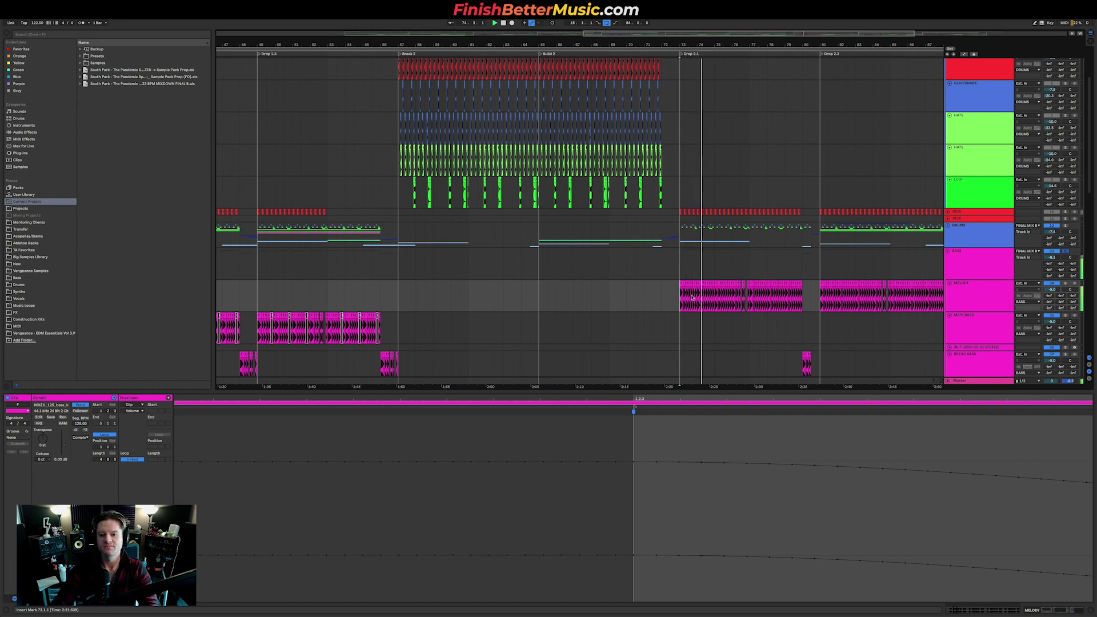
left_click(680, 284)
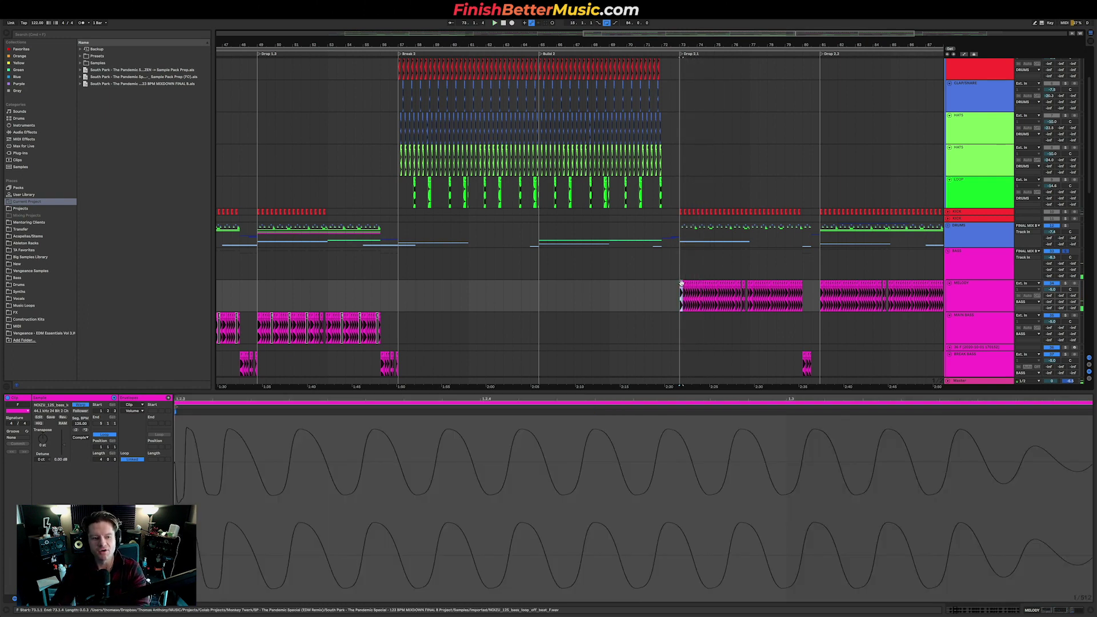
left_click(683, 284)
left_click(688, 284)
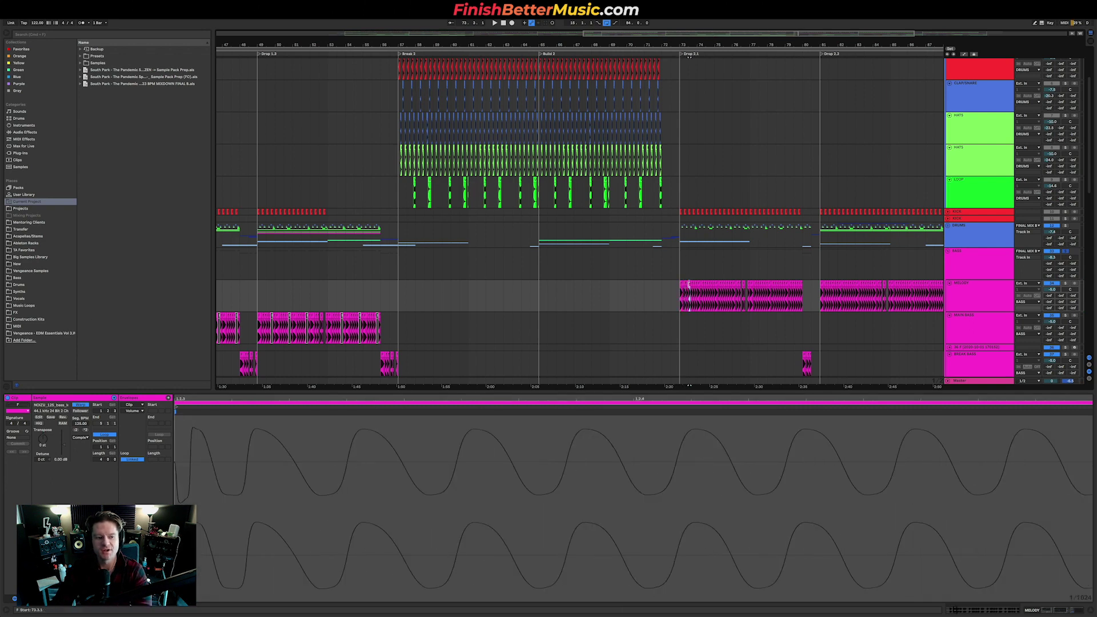
left_click_drag(688, 284, 680, 294)
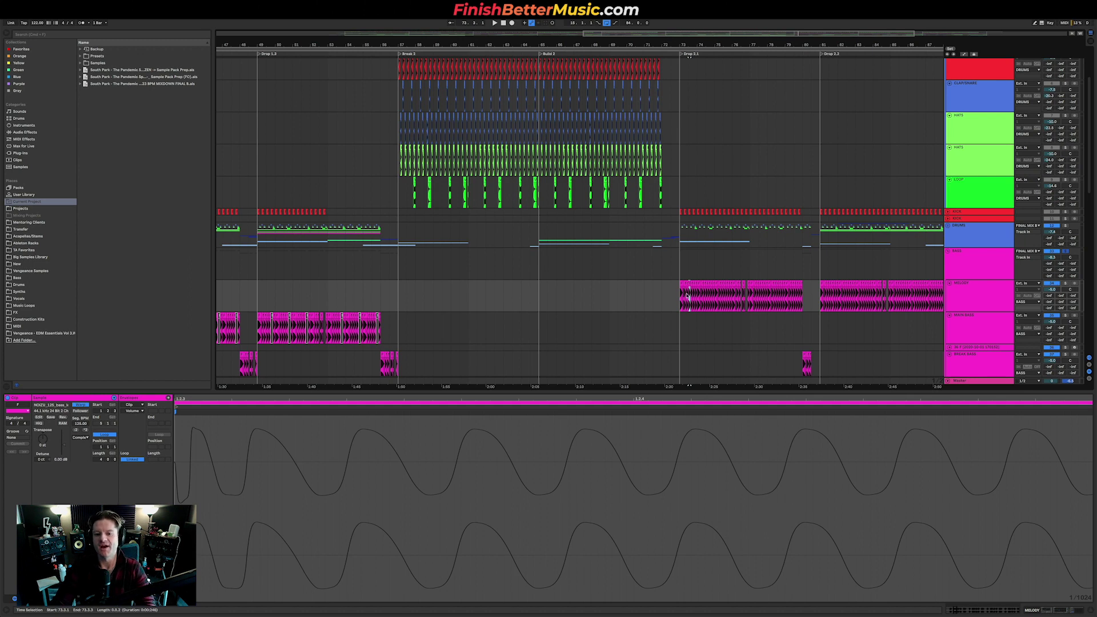
Select the MELODY clips over the first four bars of Drop 2.1, solo the kick tracks and listen to them together
left_click_drag(681, 297, 747, 293)
key("super+a")
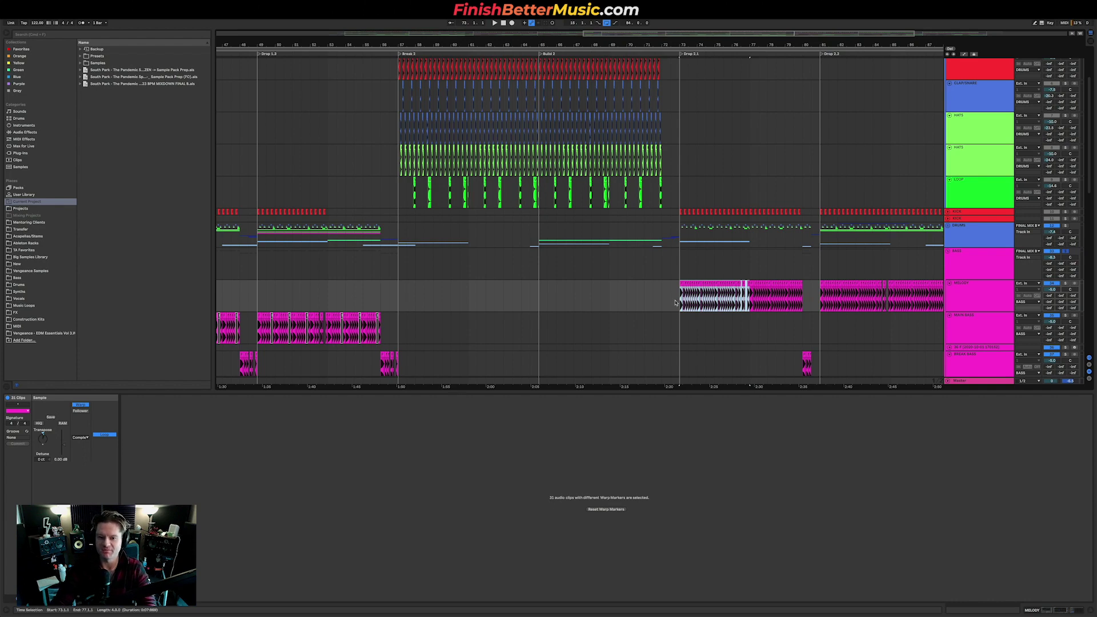
left_click(1066, 211)
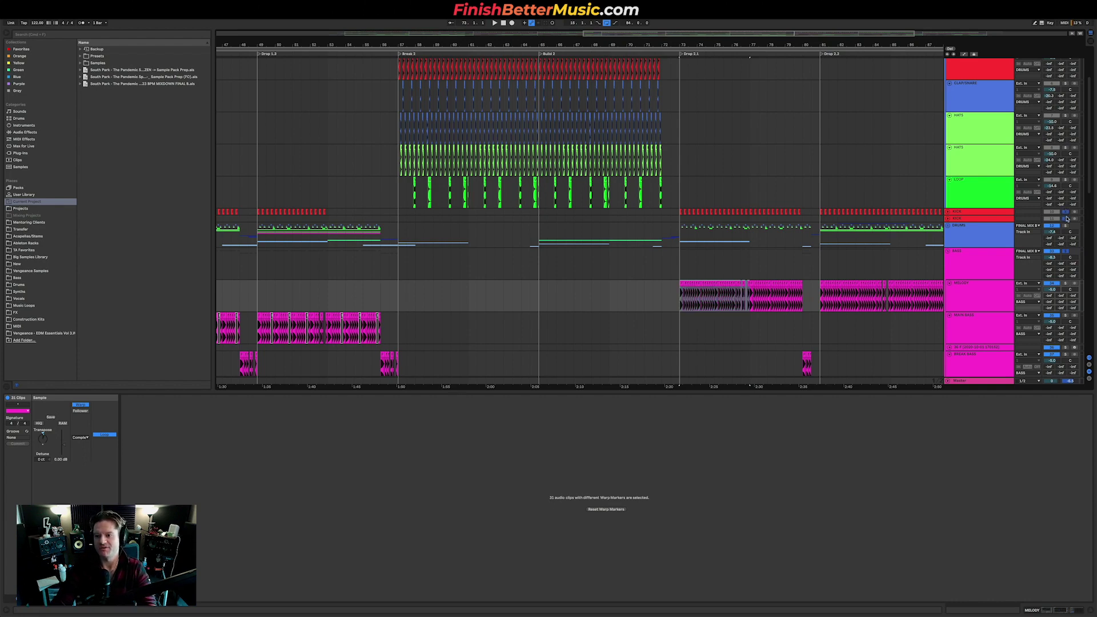
key("space")
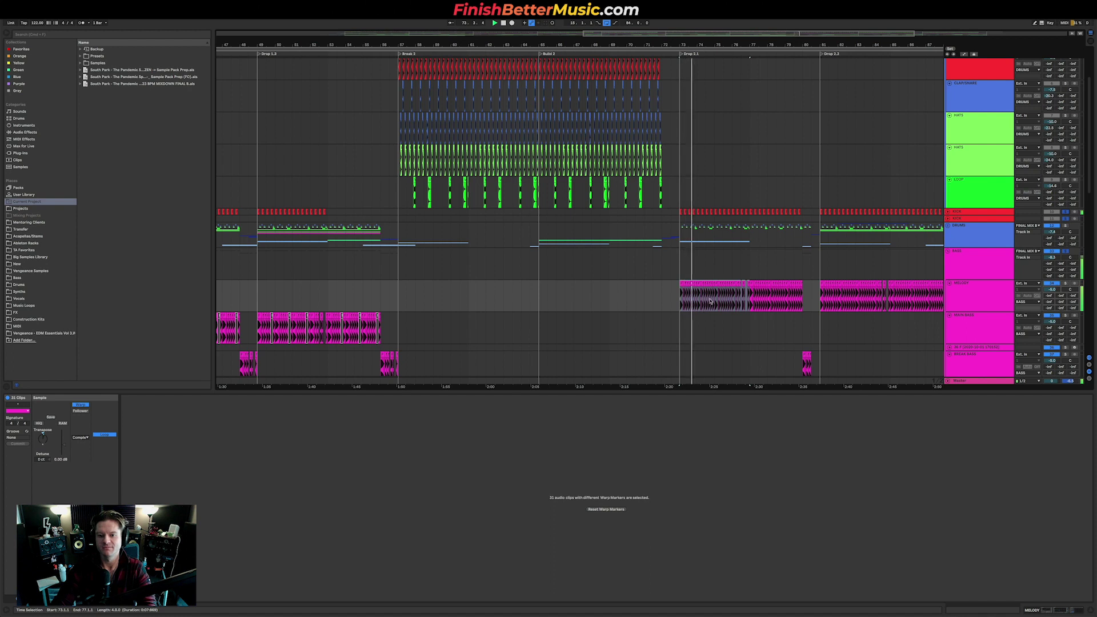
scroll(537, 284, "down", 3)
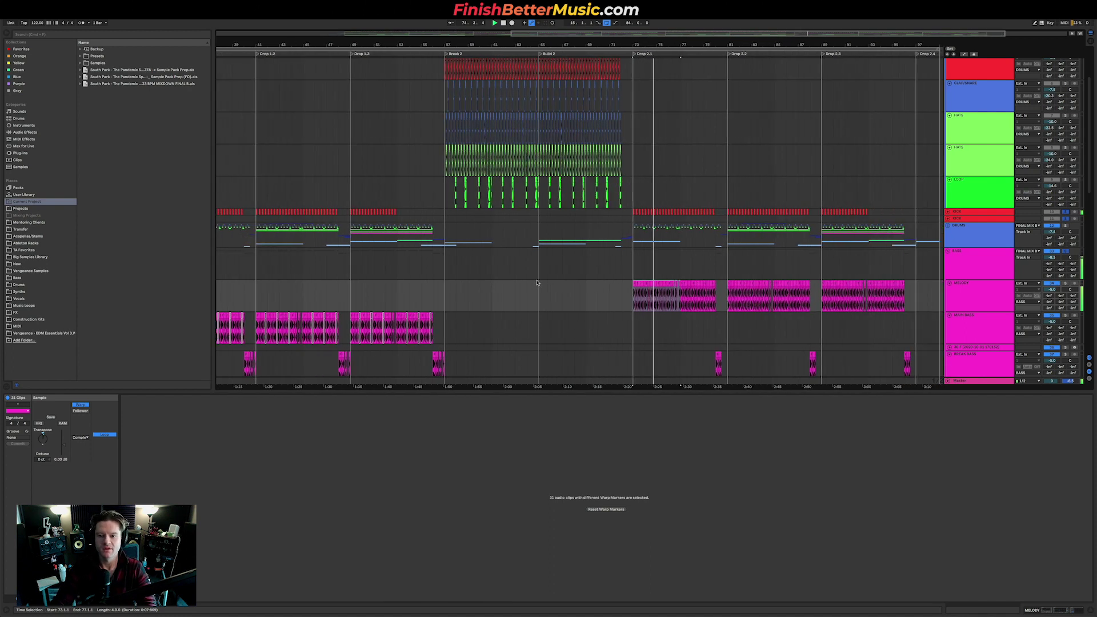
scroll(448, 280, "down", 4)
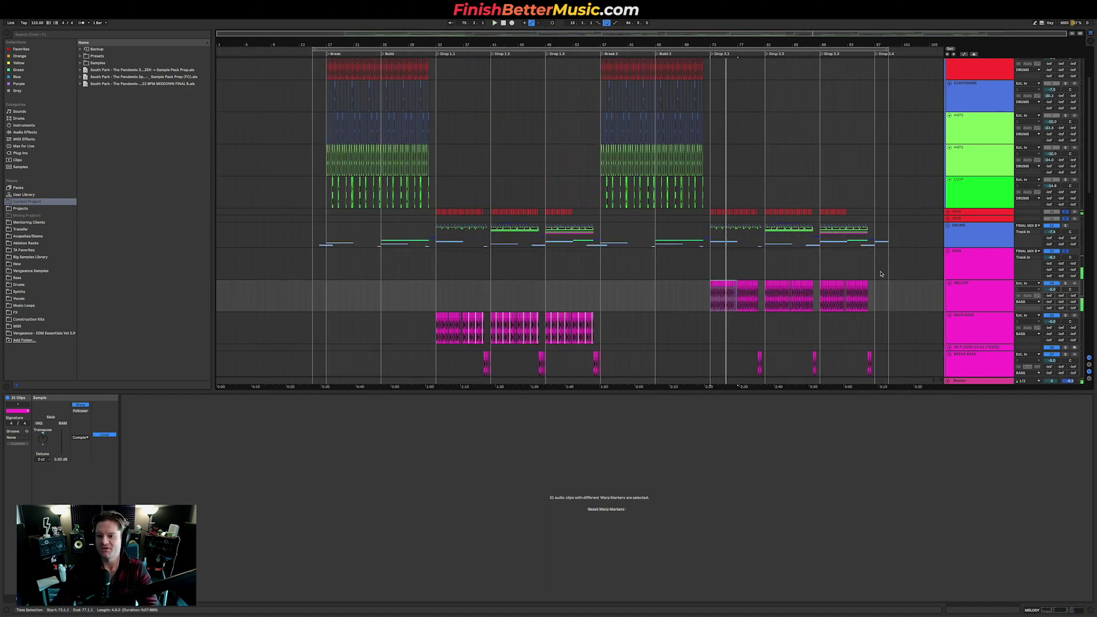
Collapse the BASS group and select the HARMONY group track below it
left_click(949, 255)
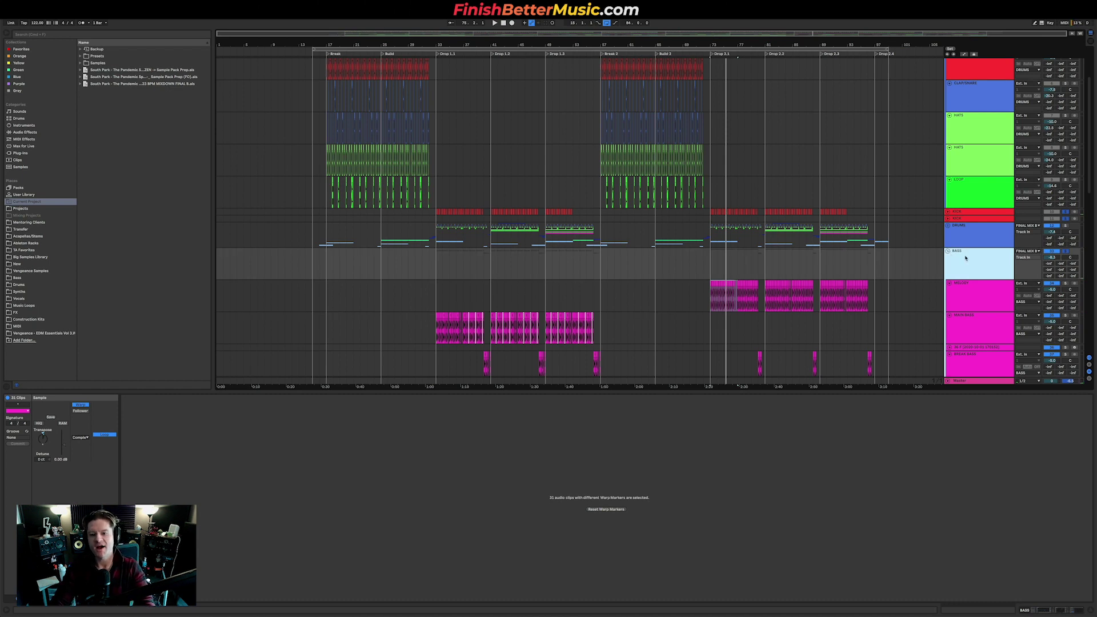
scroll(961, 192, "down", 3)
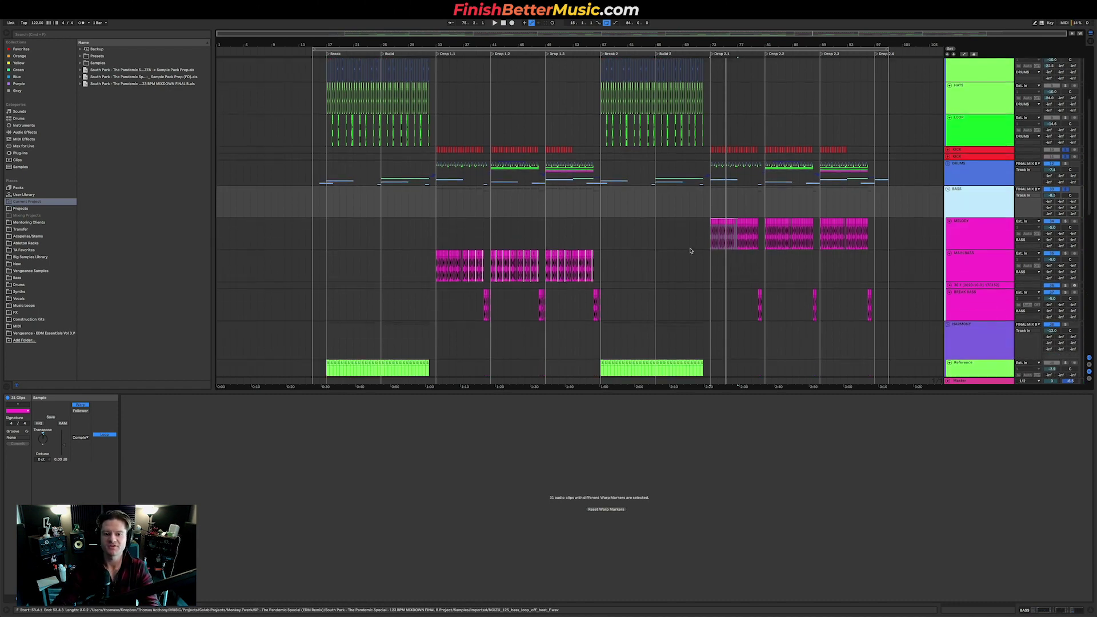
left_click(948, 189)
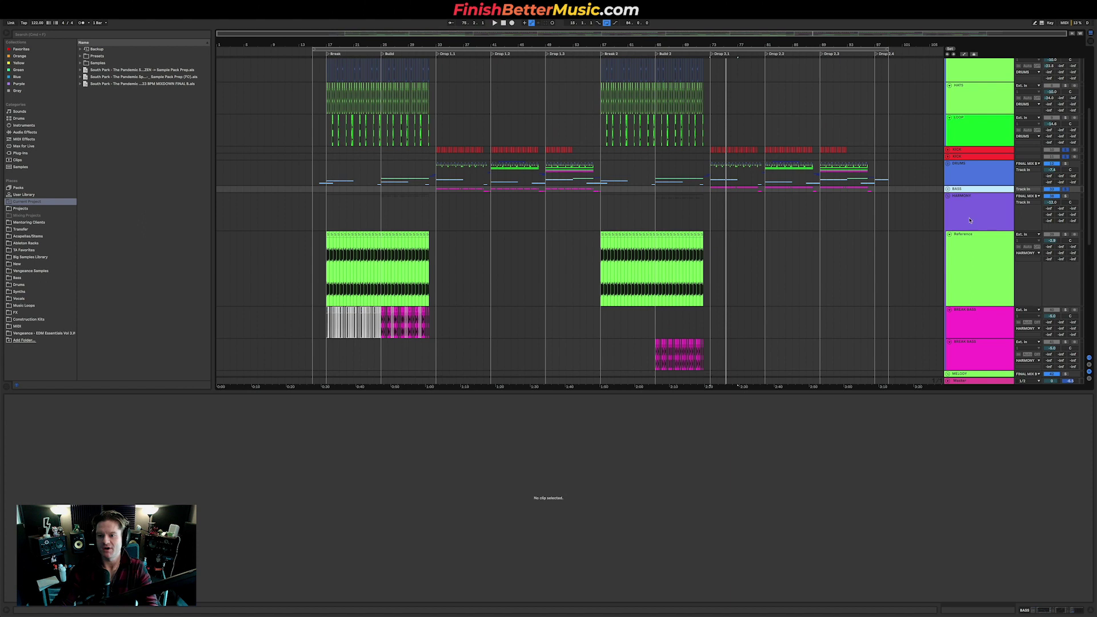
left_click(968, 216)
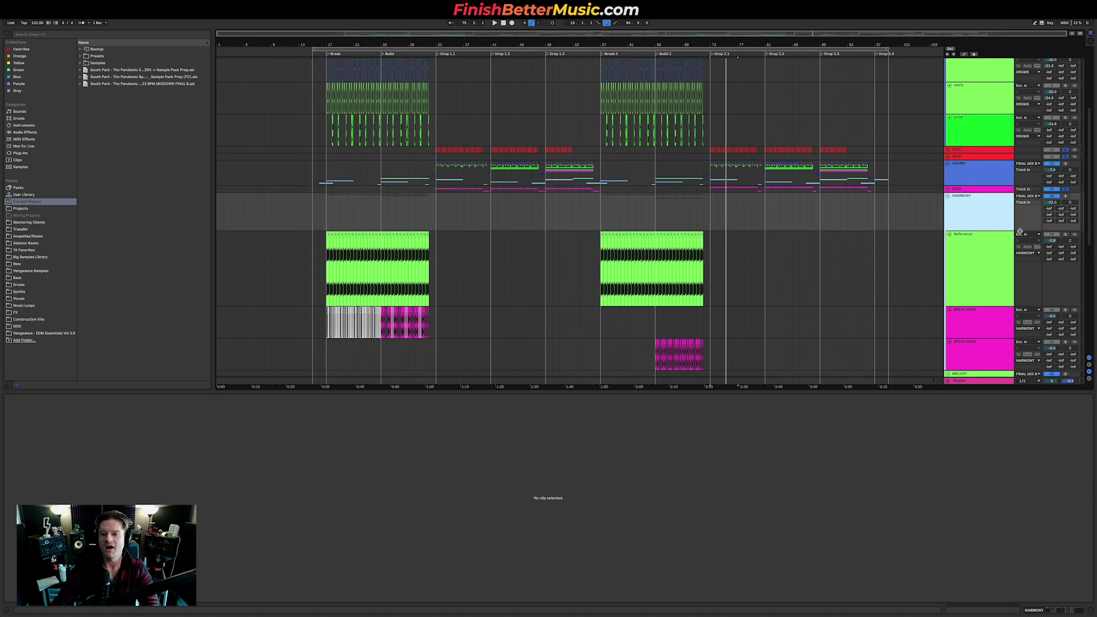
Highlight the Reference clips across the first Break, then the empty span from Drop 1.1 to the end of Drop 1.3
scroll(339, 276, "up", 5)
left_click(339, 277)
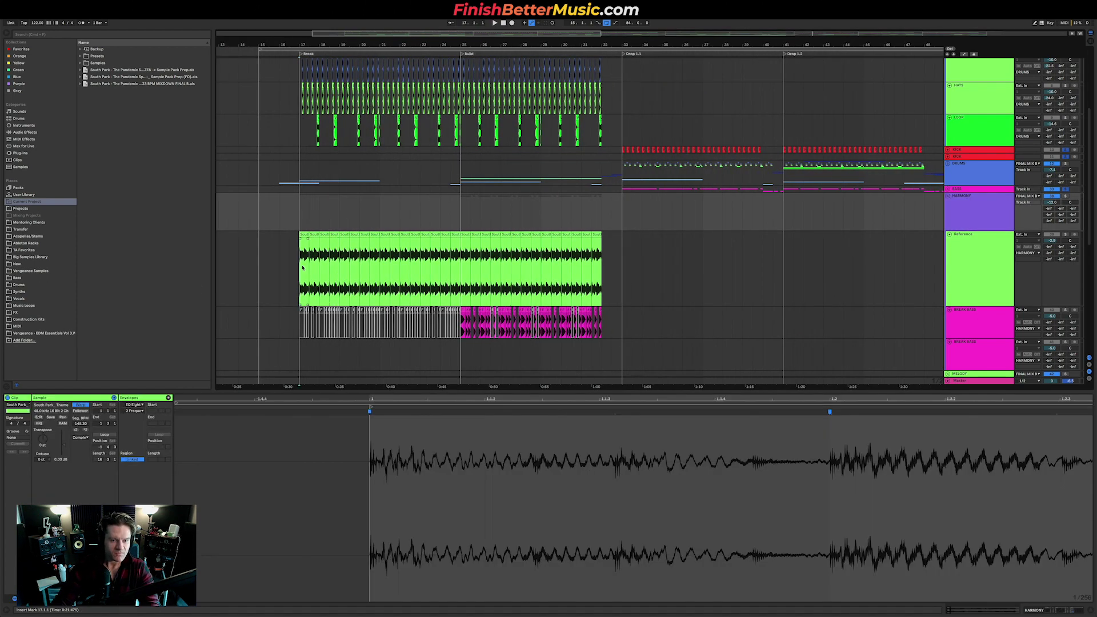
left_click(463, 262, "shift")
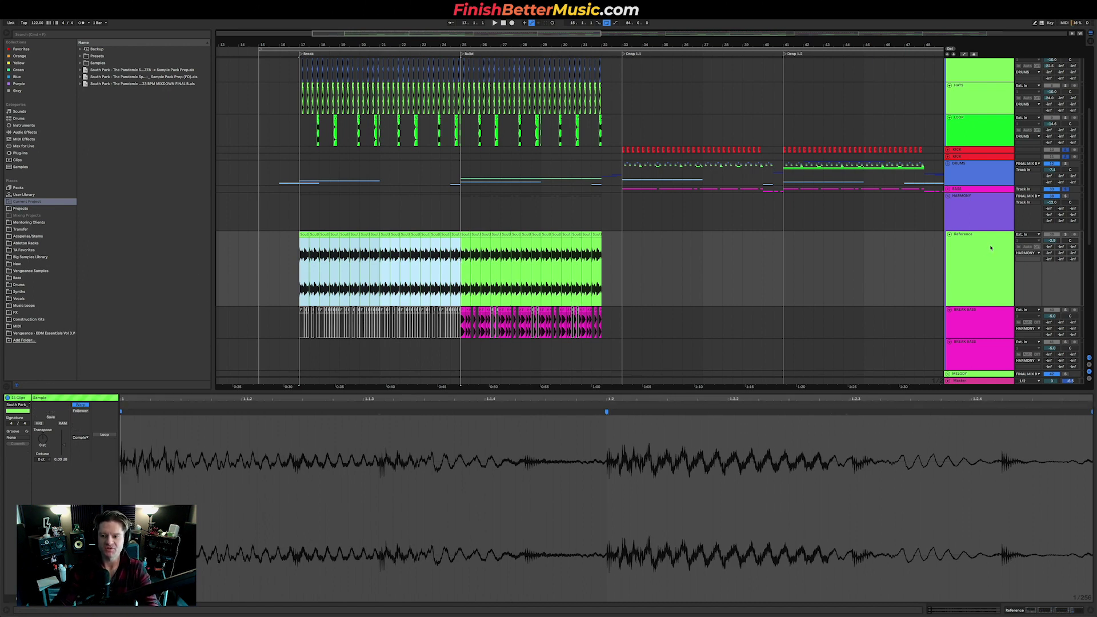
left_click(1008, 265)
scroll(405, 267, "down", 6)
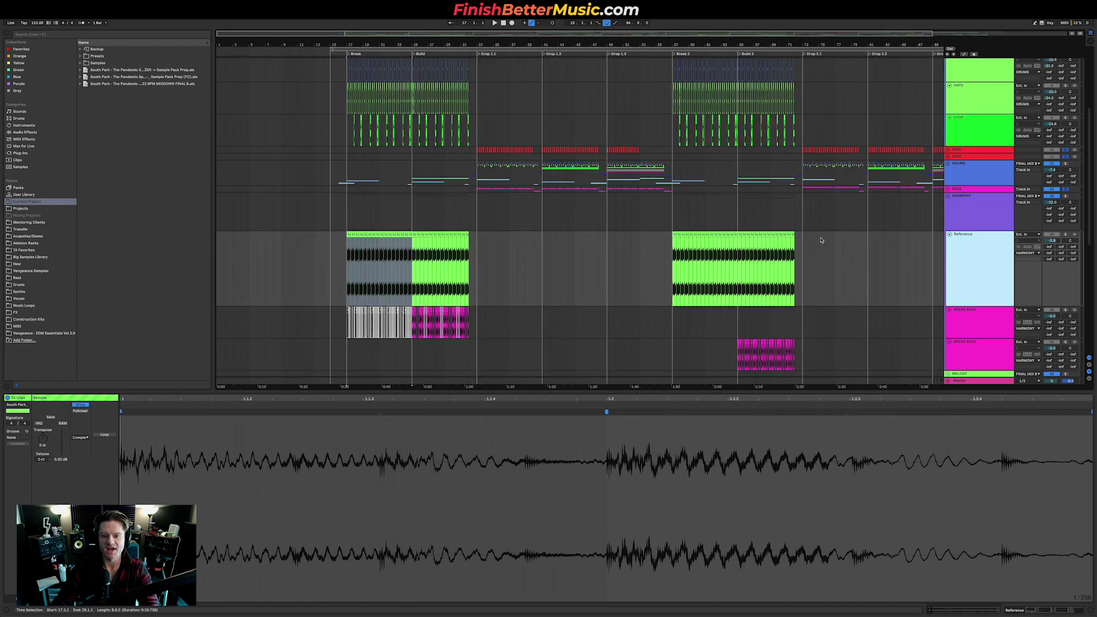
left_click_drag(436, 243, 601, 336)
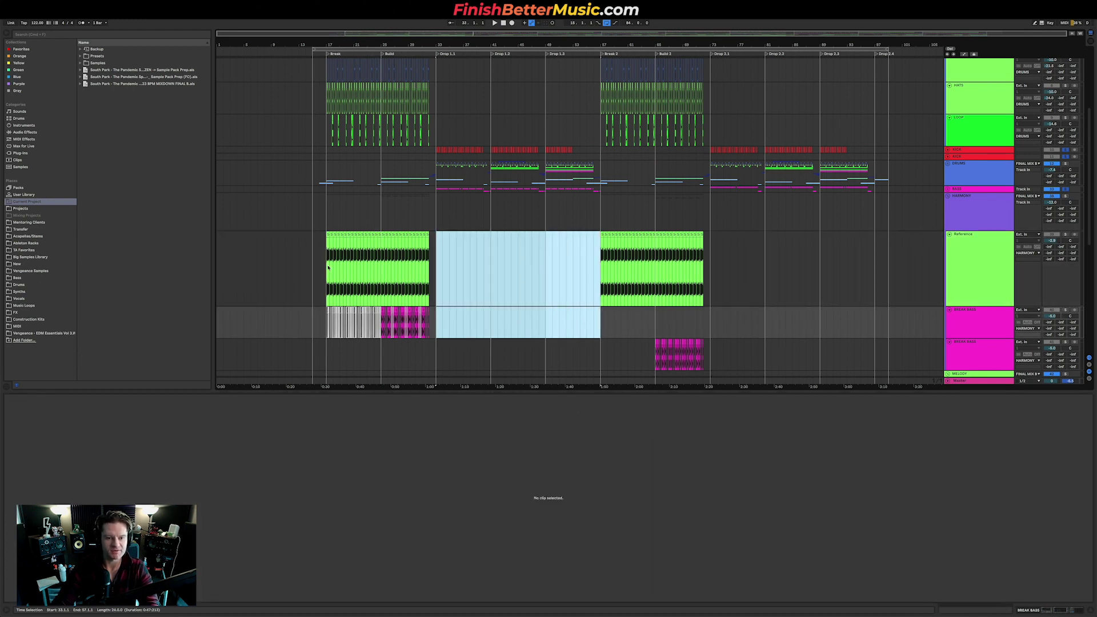
Show the Reference track's devices, solo the track and listen to its theme song slices from the start of the Break
scroll(328, 267, "up", 5)
left_click(321, 233)
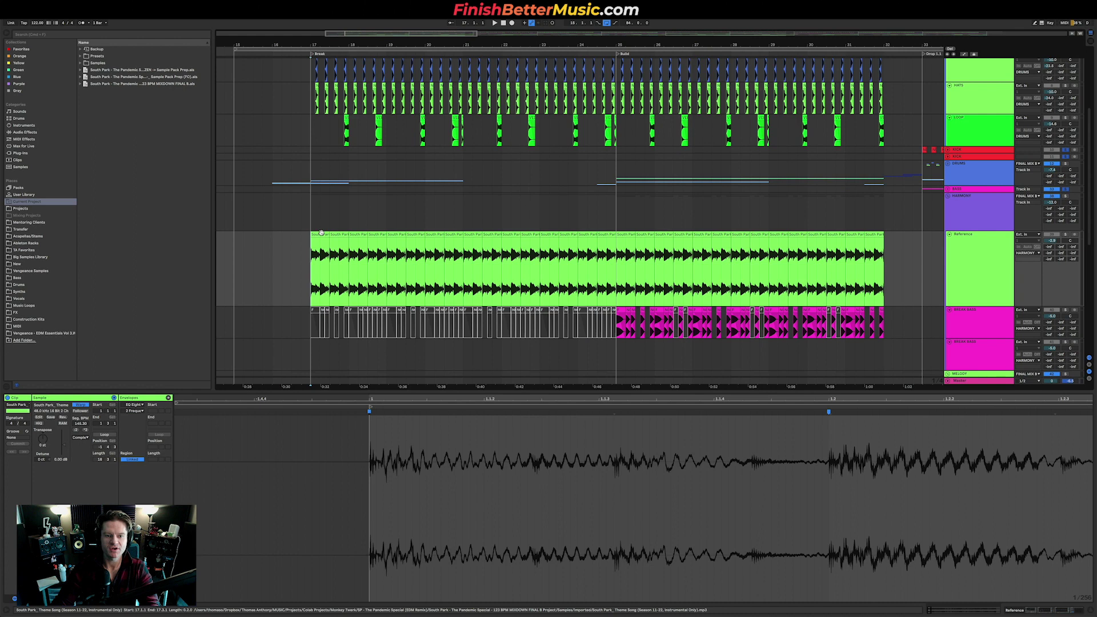
left_click(321, 233)
key("shift+Tab")
left_click(174, 536)
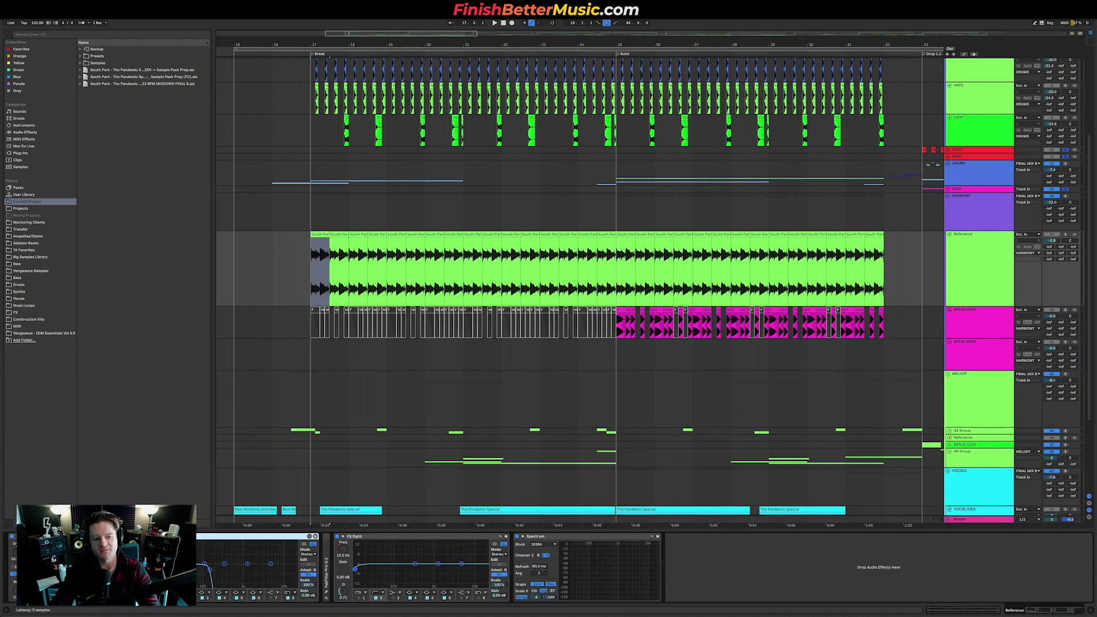
left_click(1066, 234)
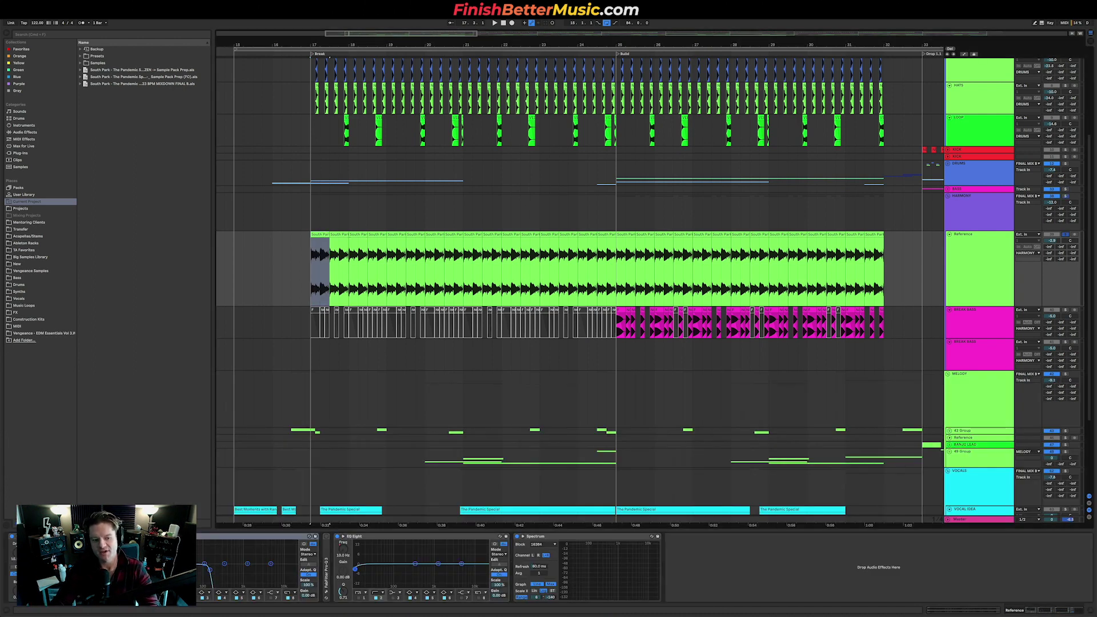
key("space")
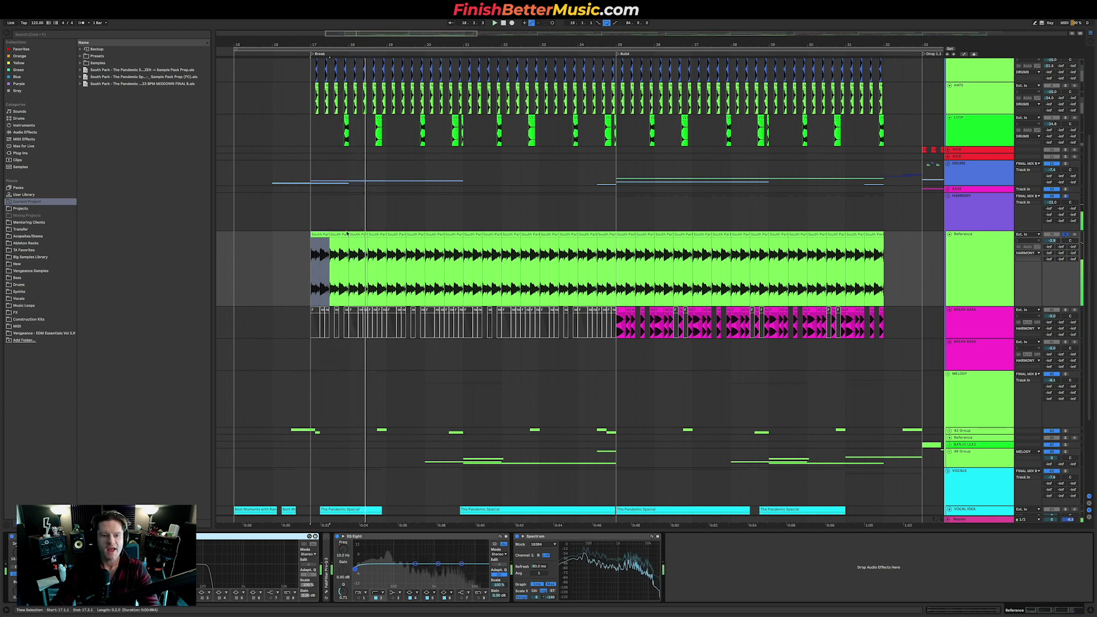
Inspect the first theme song slice's waveform, return to the Reference track's effect devices and replay the slices
scroll(323, 274, "up", 3)
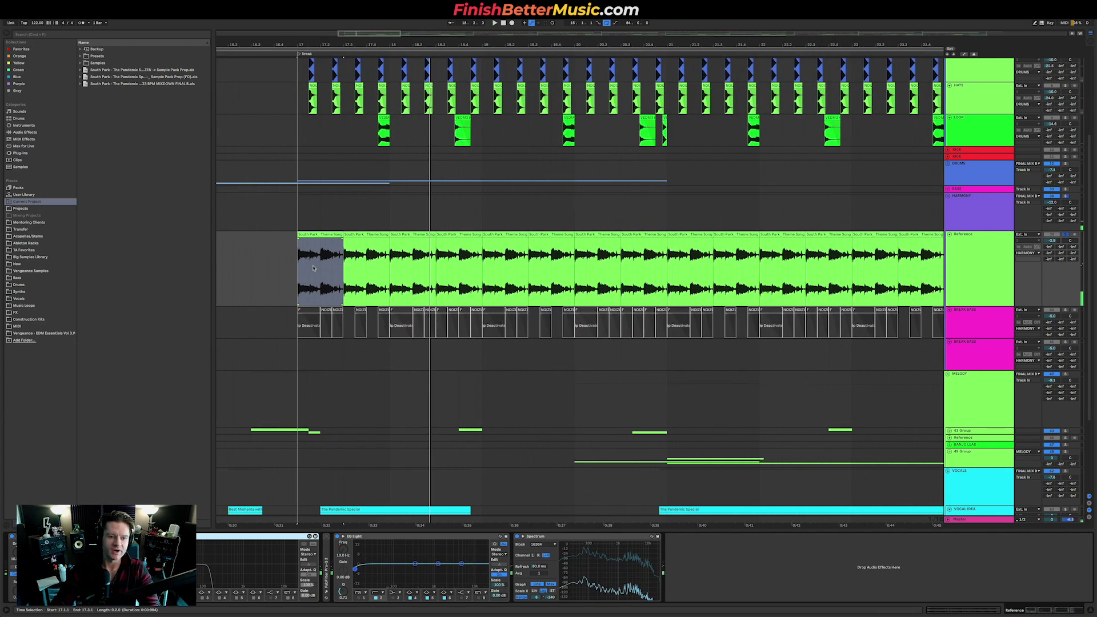
double_click(328, 235)
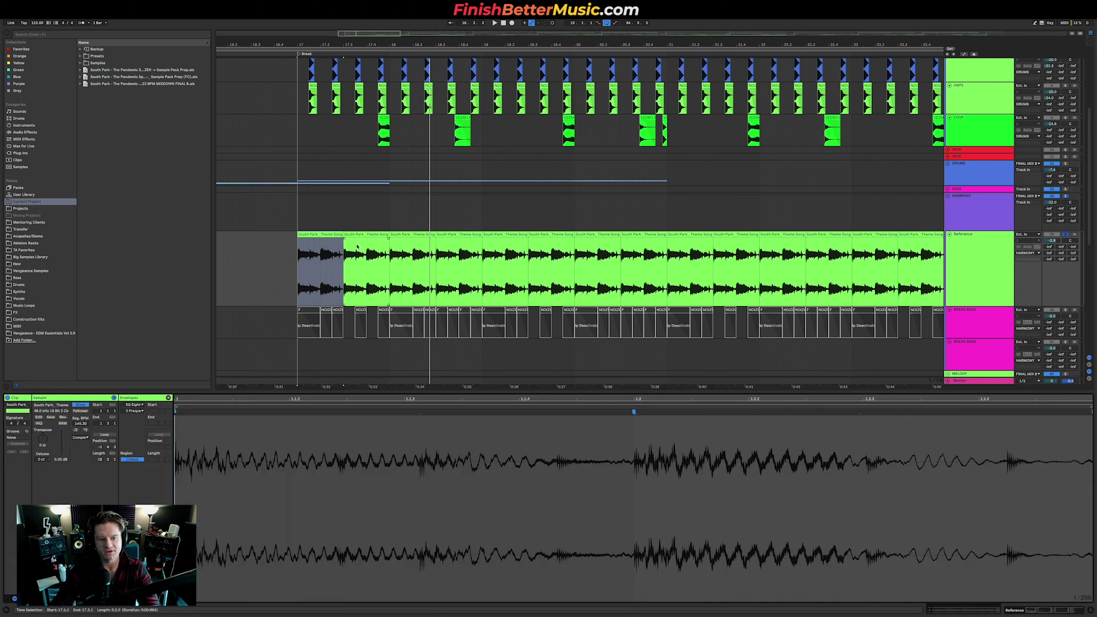
key("shift+Tab")
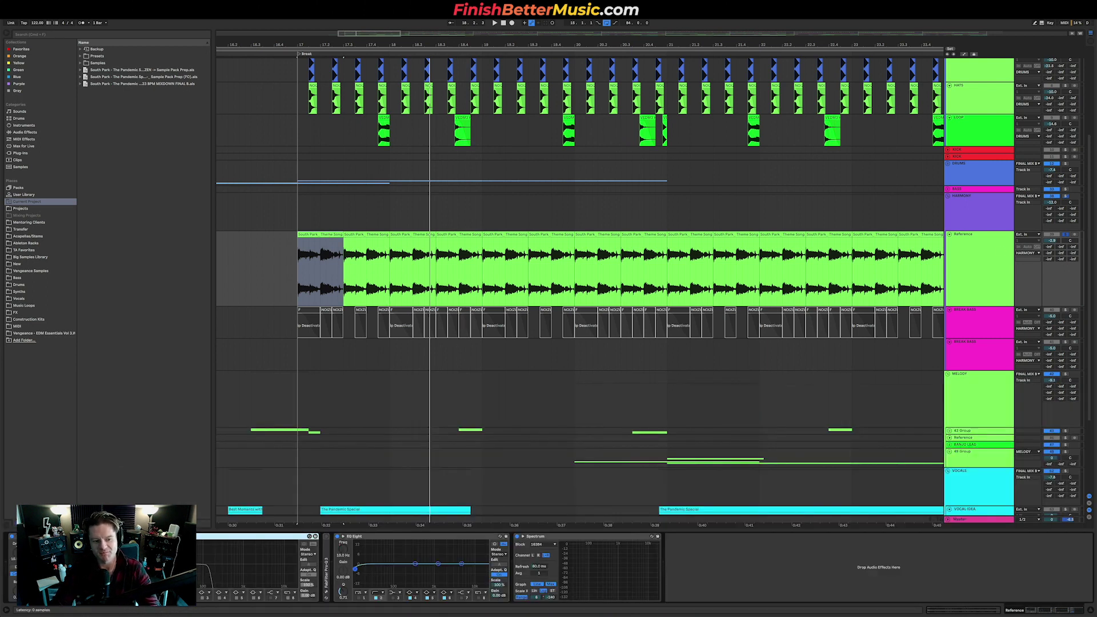
key("space")
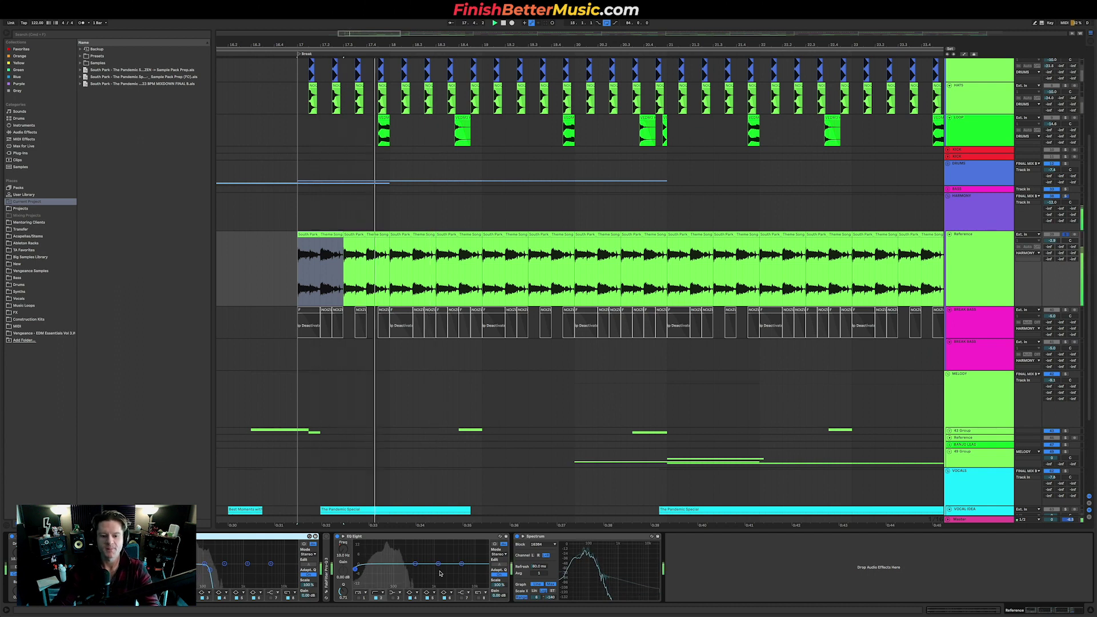
Expand the FX group at the end of the track list to show its atmosphere and riser tracks
scroll(478, 368, "down", 4)
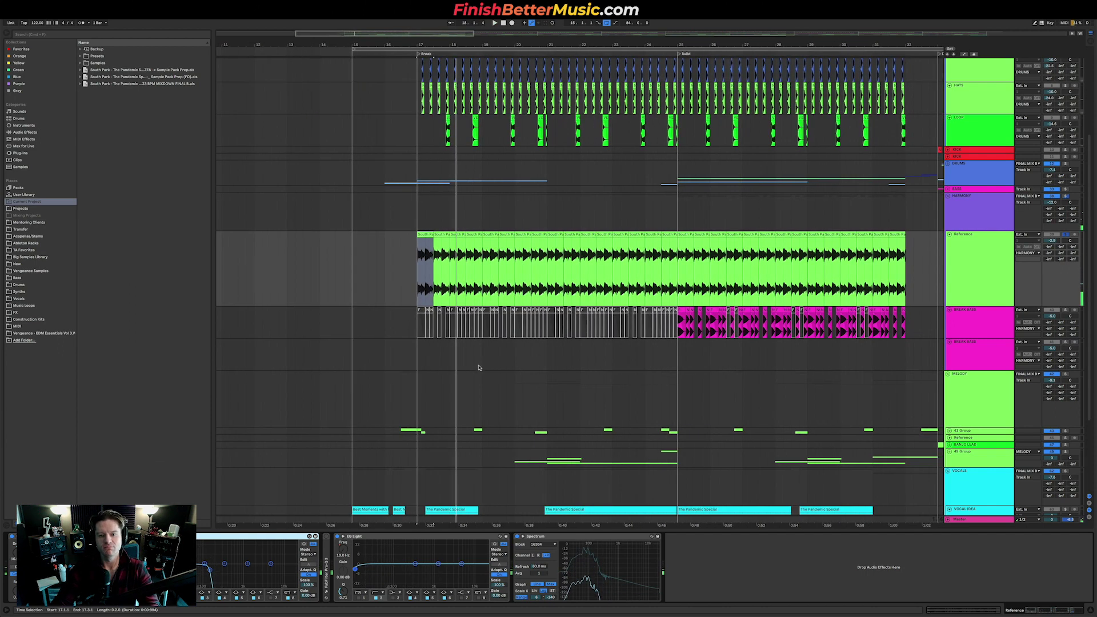
scroll(479, 368, "down", 2)
scroll(529, 281, "down", 5)
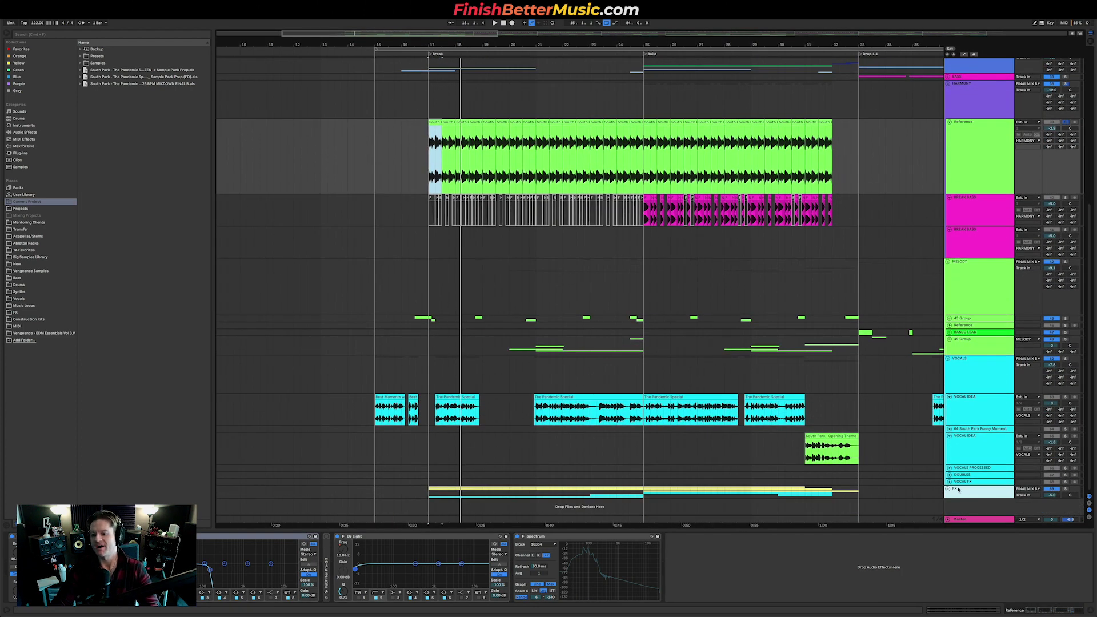
left_click(949, 489)
scroll(558, 356, "down", 7)
Solo and listen to the Atmos clip and the Birds clip in turn from the start of the Break
key("space")
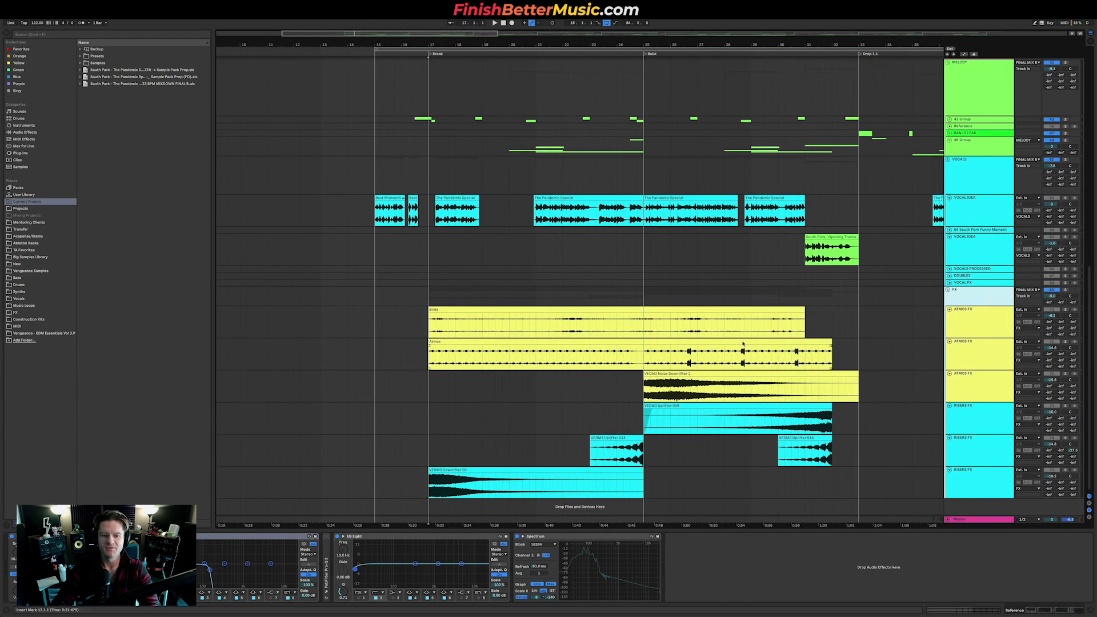
left_click(1042, 355)
key("space")
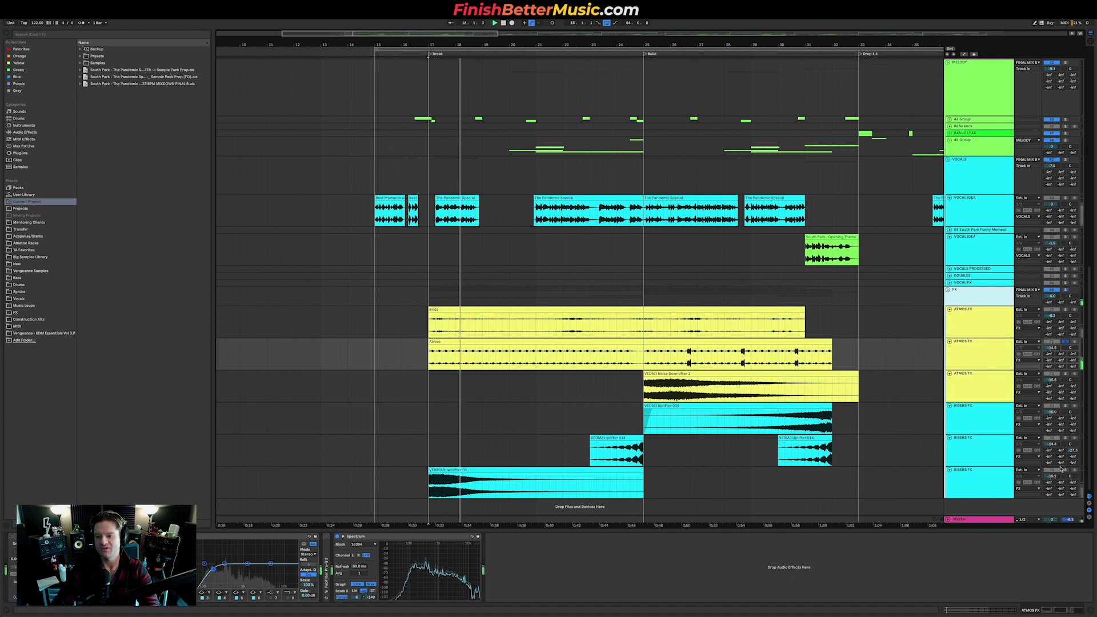
key("space")
key("space")
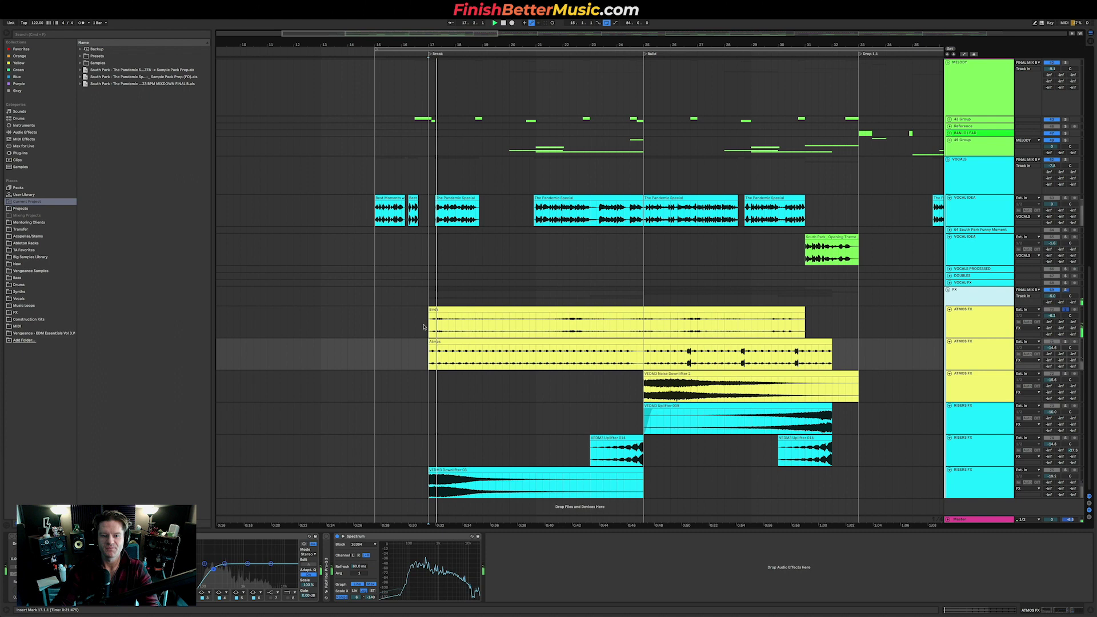
key("space")
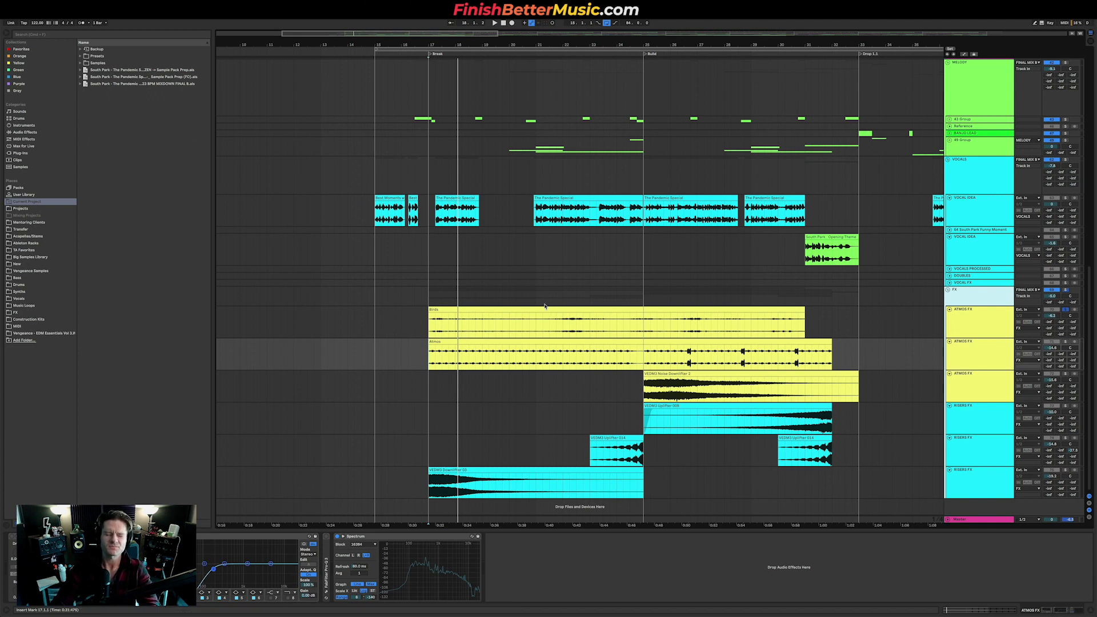
Highlight the Birds clip across the Break, then the Reference track's theme song slices over the same section
left_click_drag(430, 323, 620, 321)
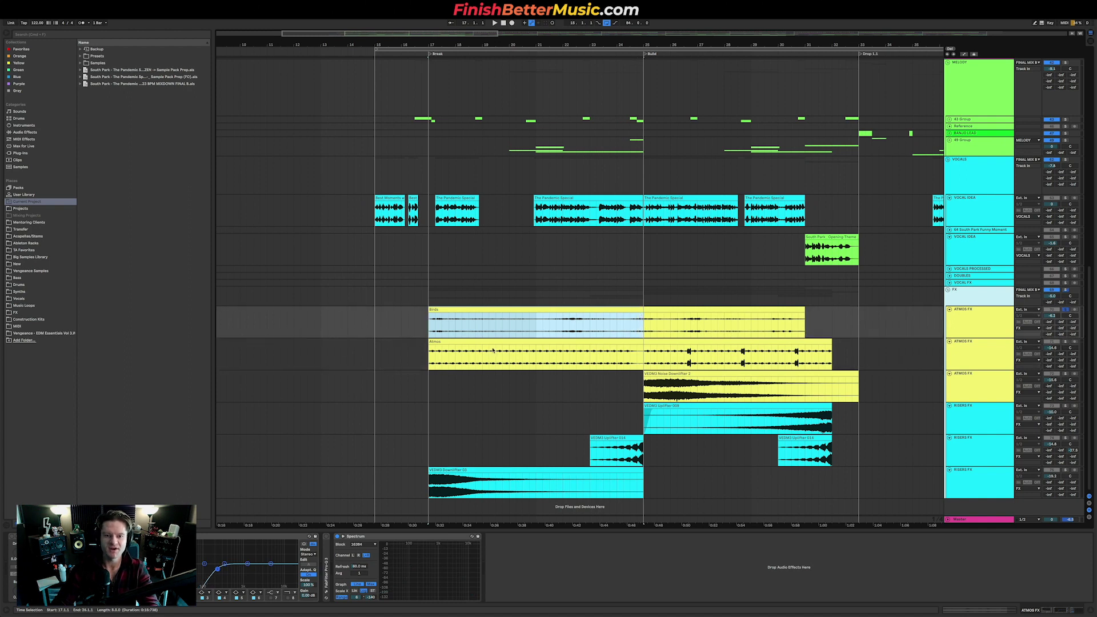
scroll(641, 317, "up", 5)
left_click(475, 111)
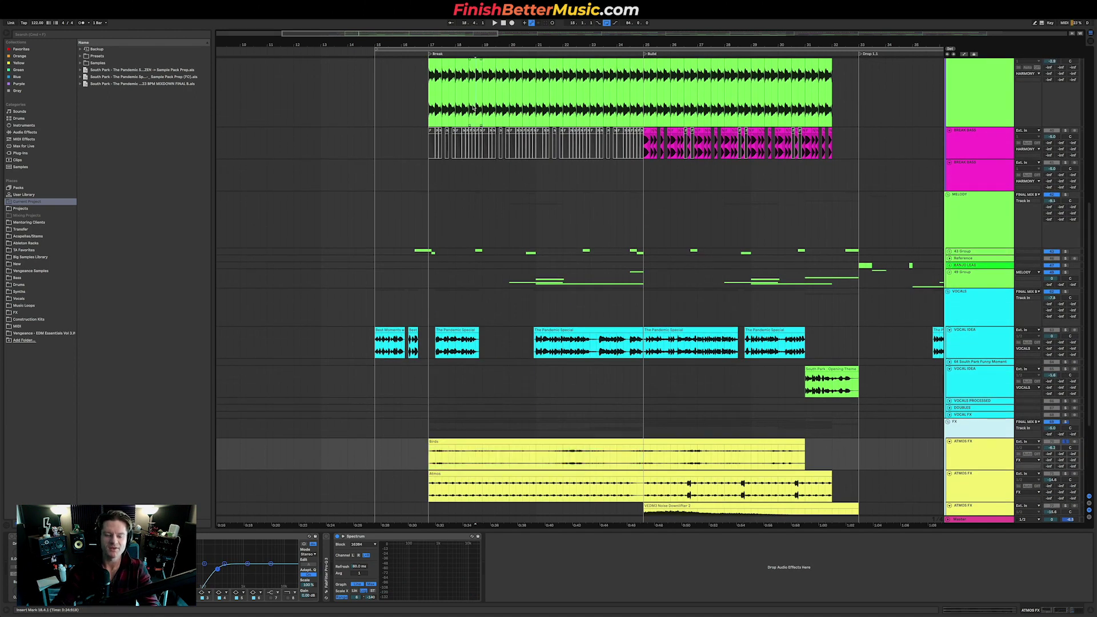
left_click(638, 108, "shift")
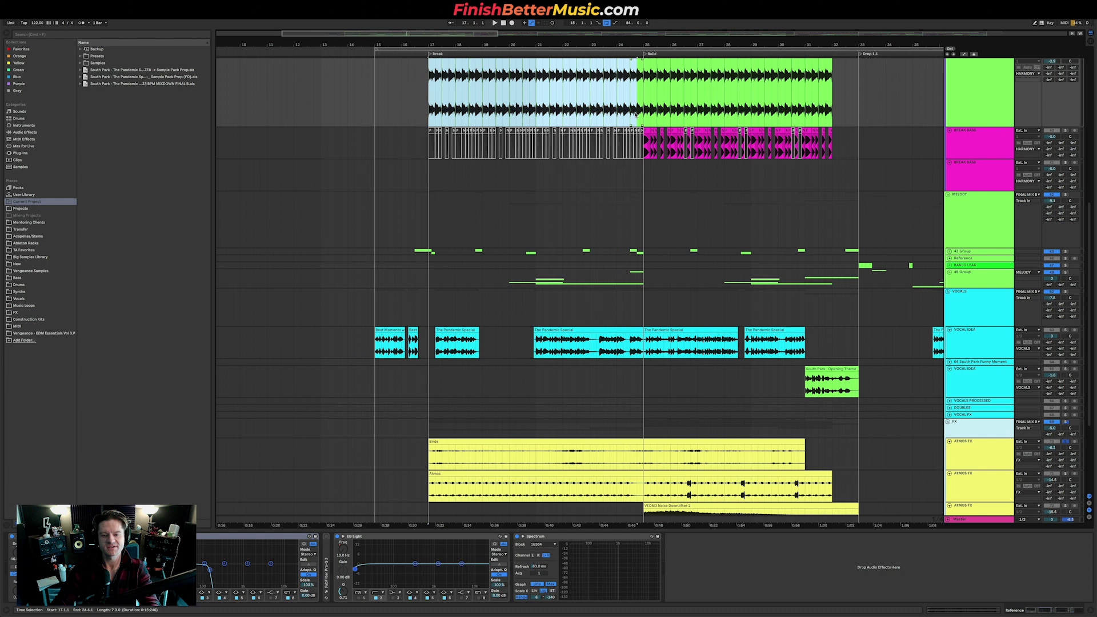
scroll(571, 142, "up", 6)
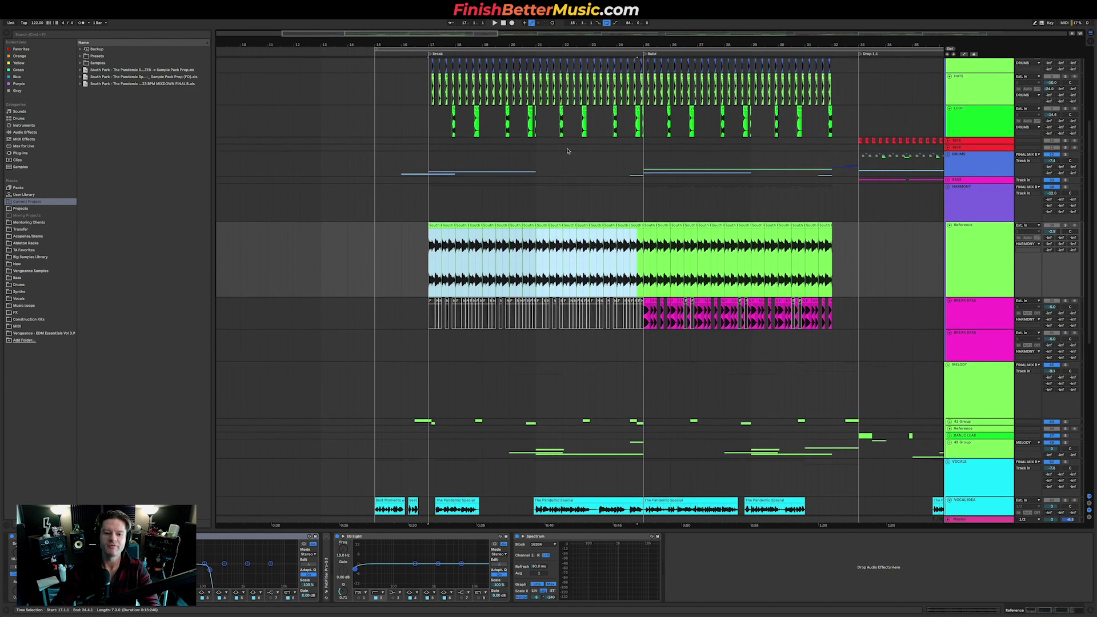
Expand the first group inside MELODY and listen to its upper Reference track's clips from just before the Break
scroll(736, 394, "down", 3)
left_click(964, 340)
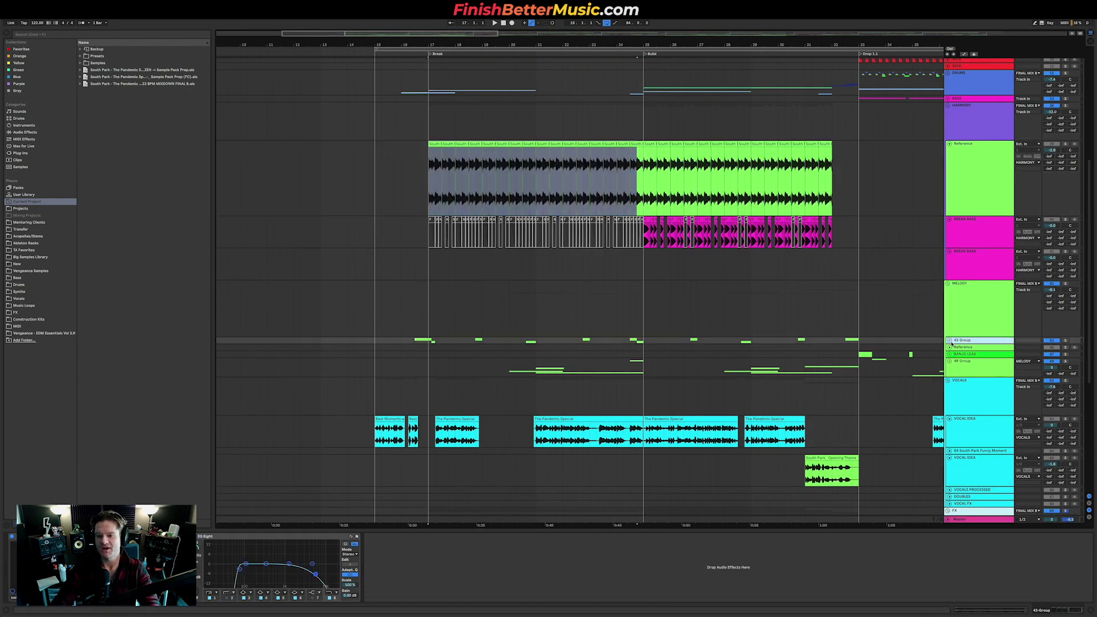
left_click(949, 341)
left_click(408, 388)
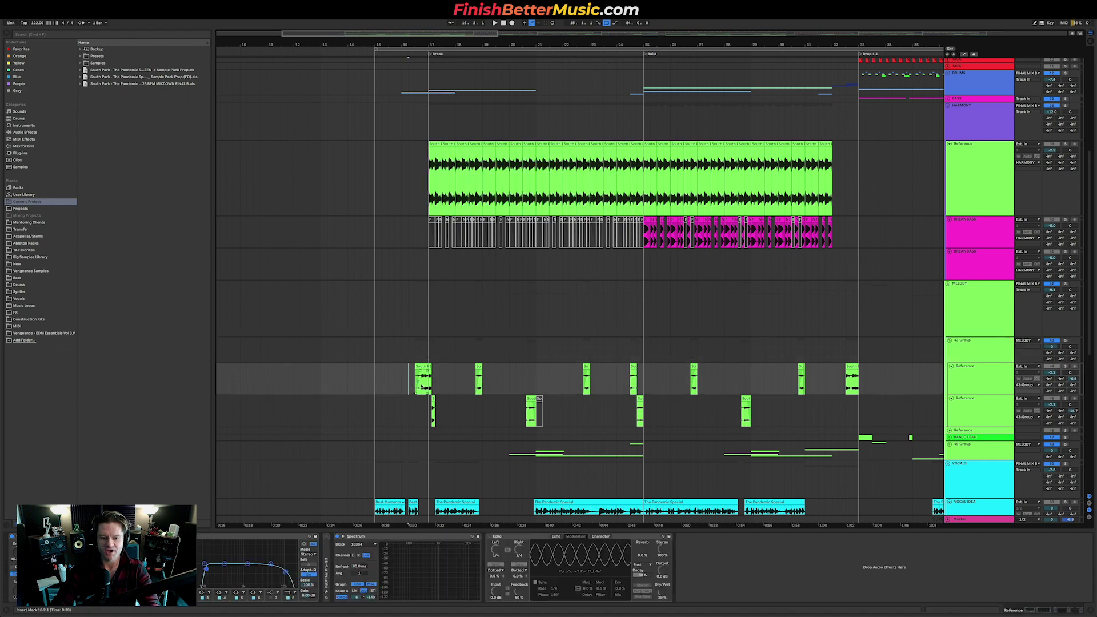
left_click(415, 379)
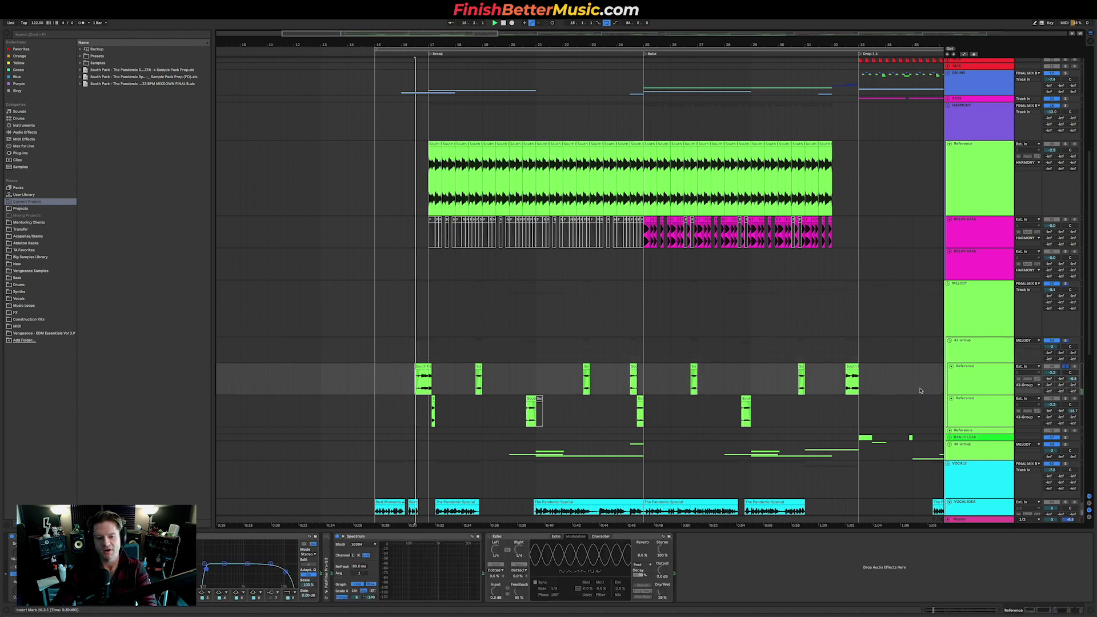
key("space")
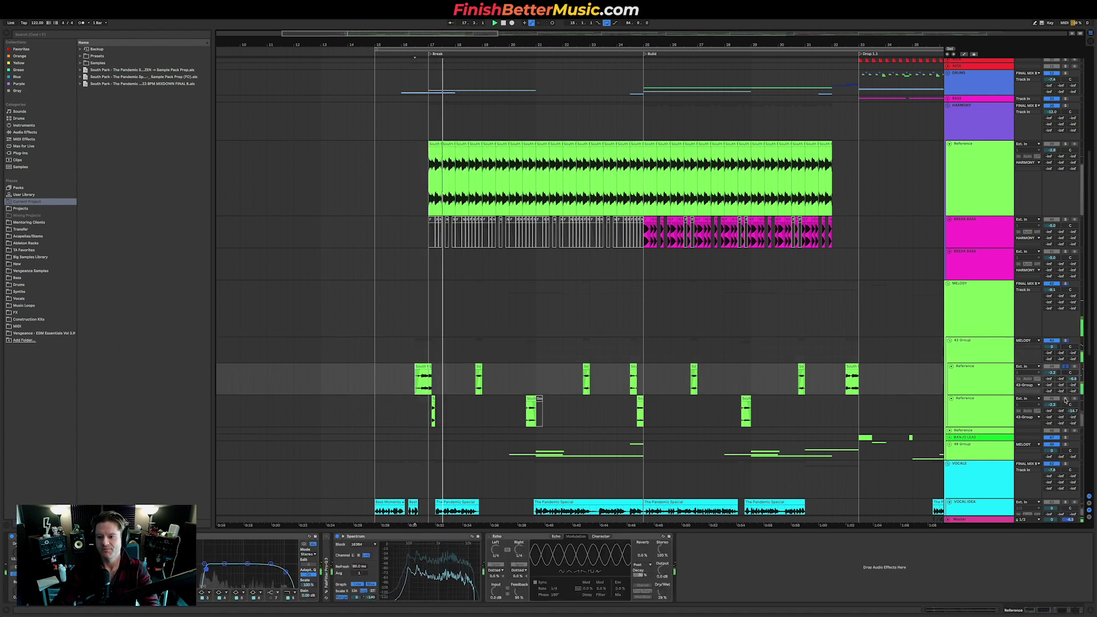
scroll(443, 313, "down", 3)
key("space")
key("space")
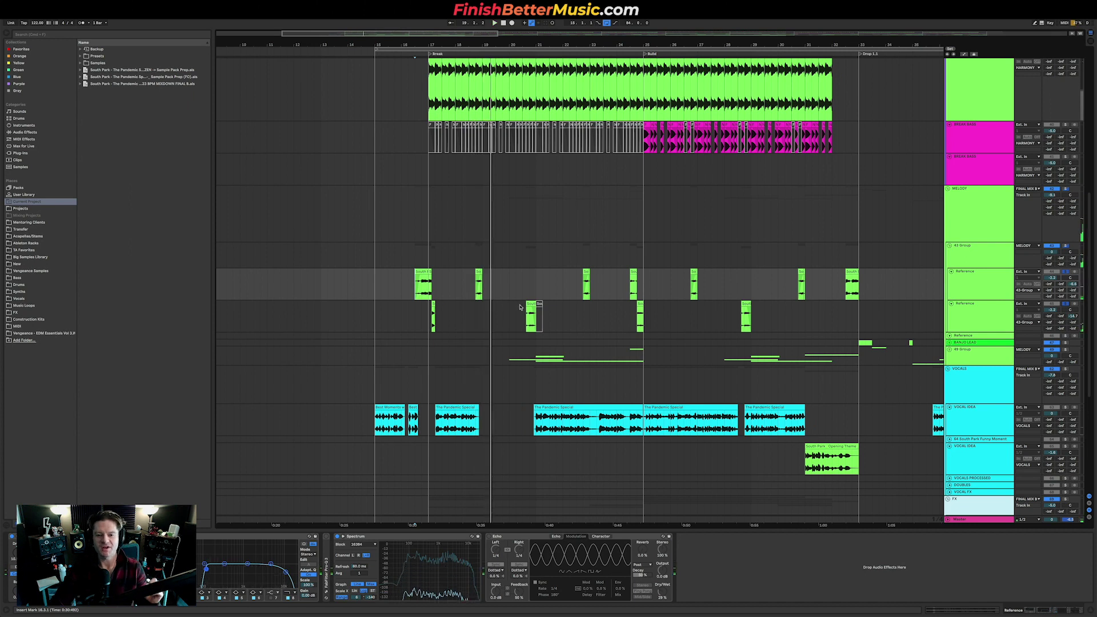
Listen to both melody Reference tracks together from about bar 20, skipping ahead to the clips leading into the Build
left_click(528, 282)
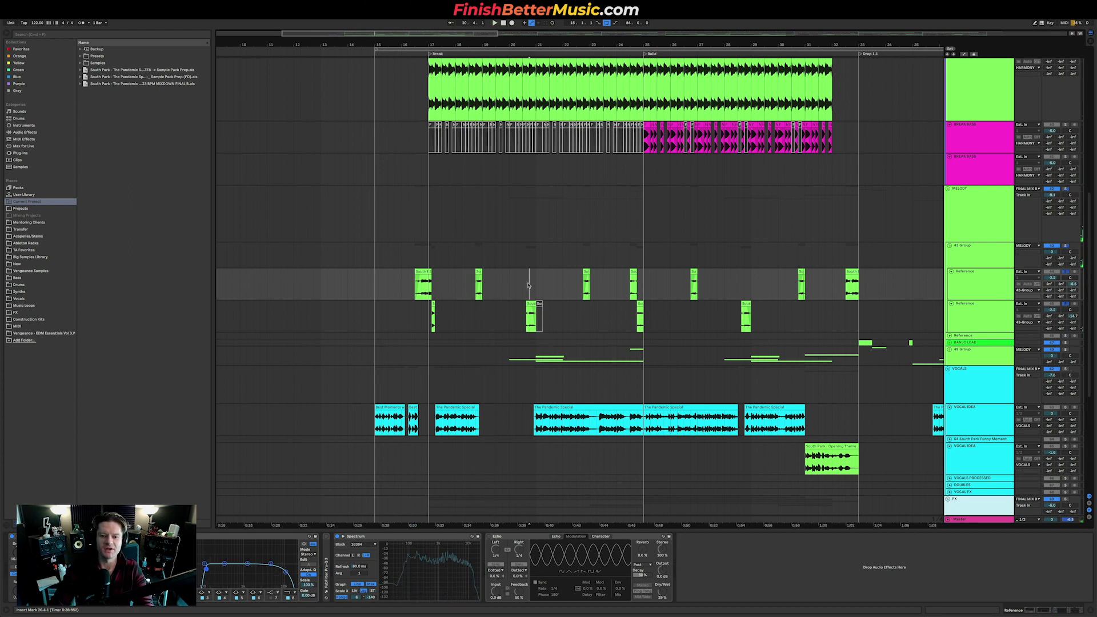
key("plus")
key("plus")
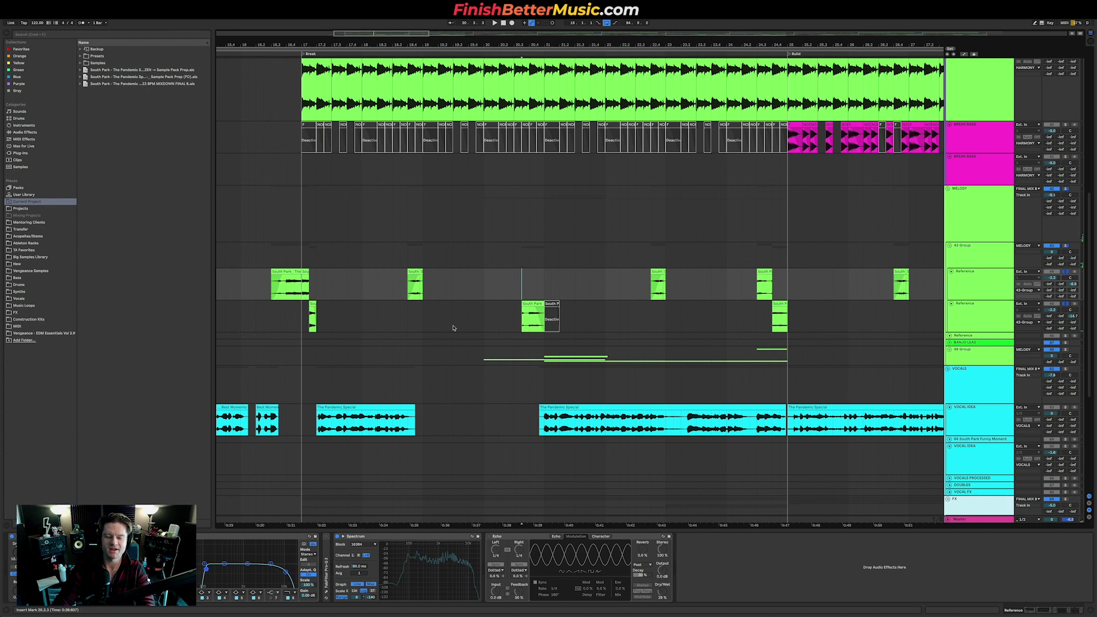
key("space")
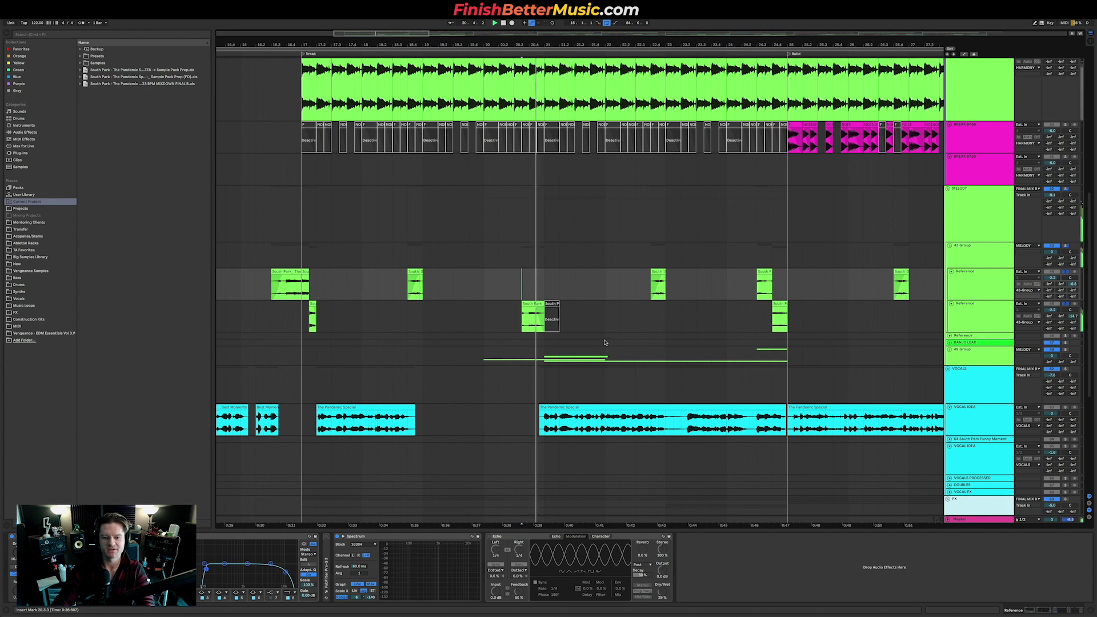
left_click(651, 291)
left_click(764, 317)
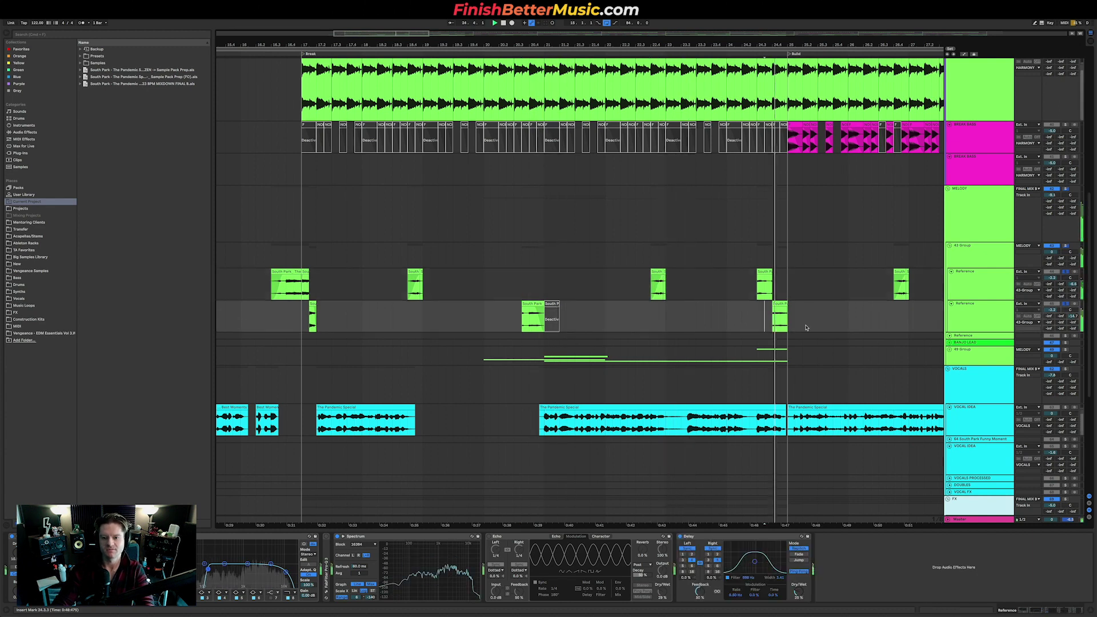
scroll(816, 328, "down", 5)
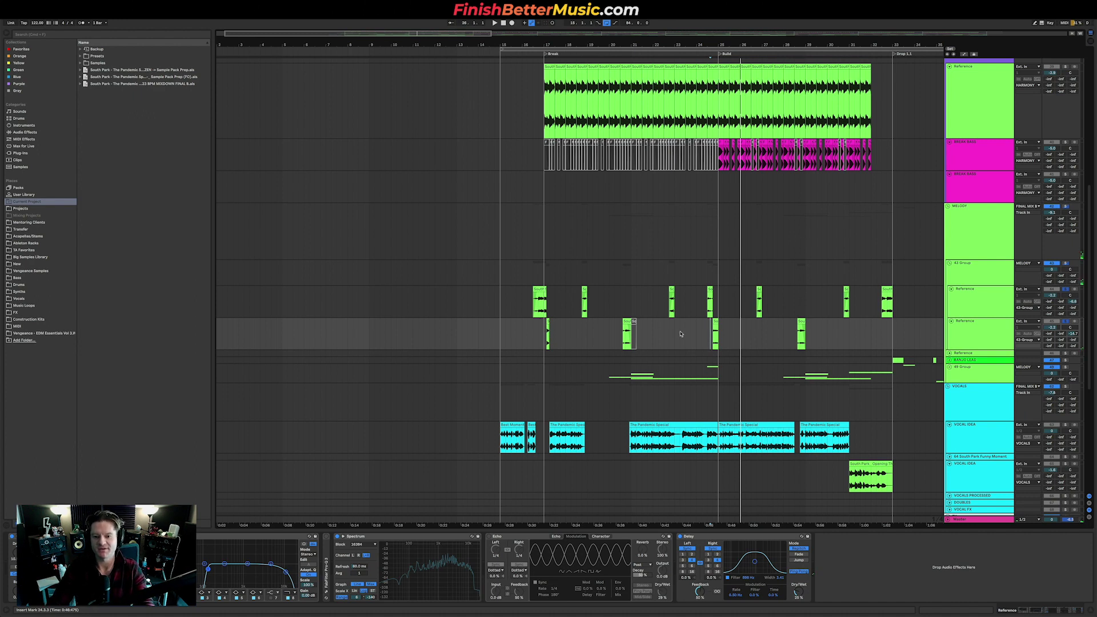
Highlight the lower melody Reference track's clips across the Break and Build, up to Drop 1.1
scroll(680, 334, "down", 5)
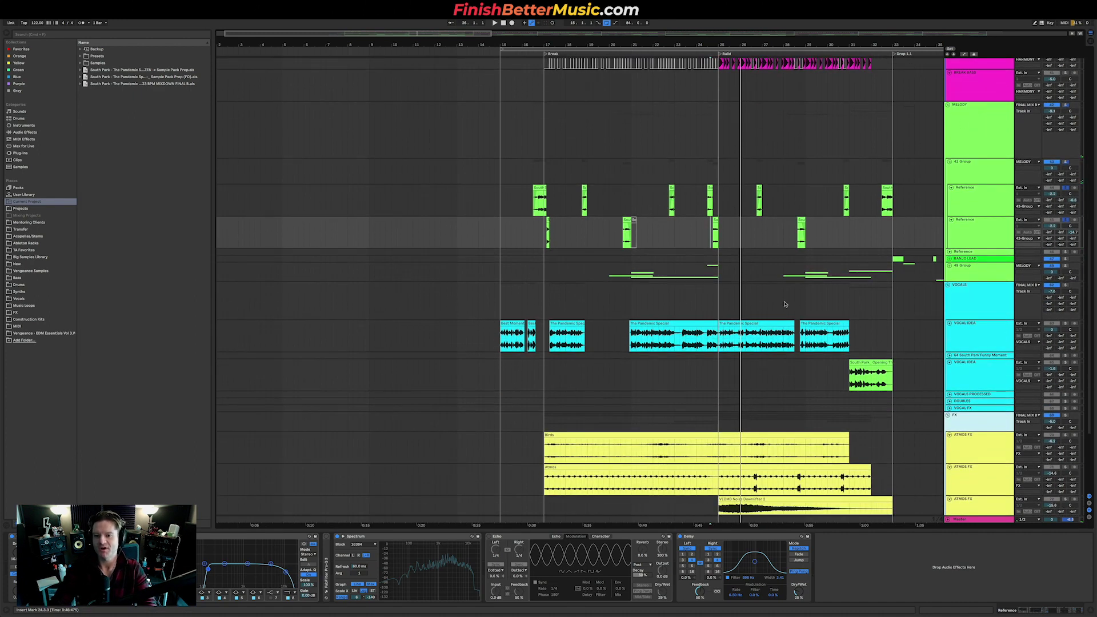
left_click_drag(526, 222, 891, 234)
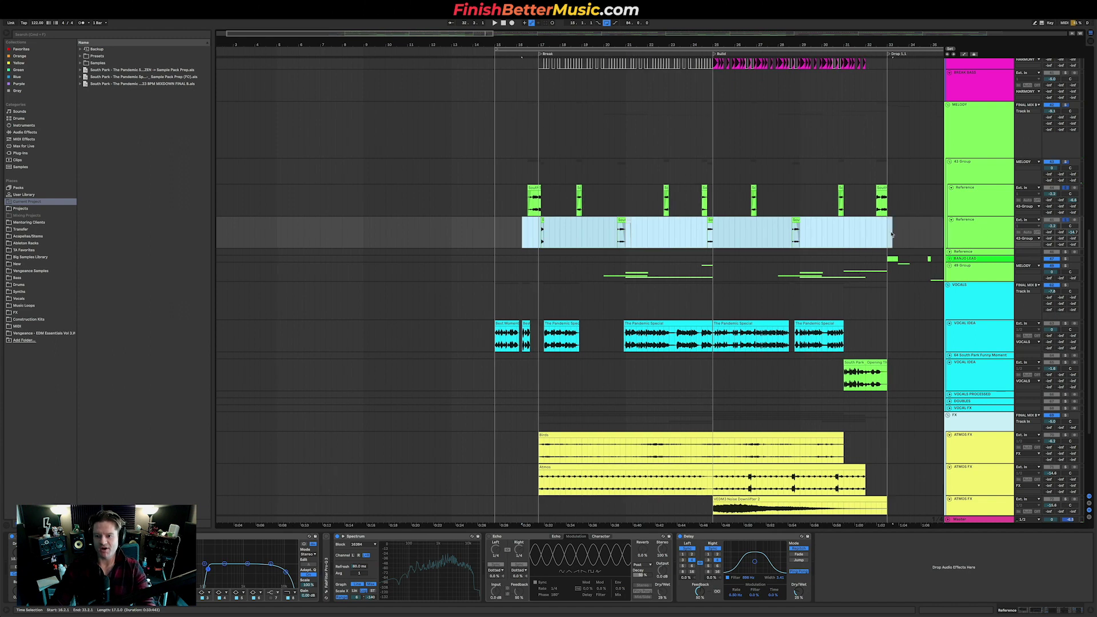
left_click(541, 242)
scroll(928, 267, "right", 5)
Expand the BANJO LEAD group, listen to it from Drop 1.1 and highlight its clips across that section
left_click(953, 258)
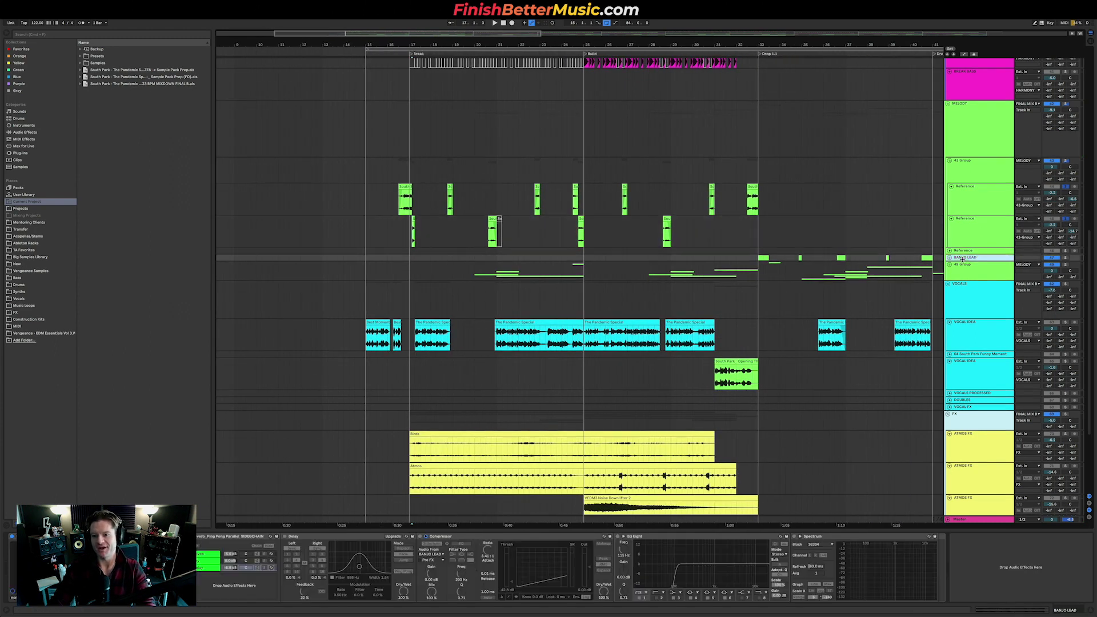
left_click(949, 258)
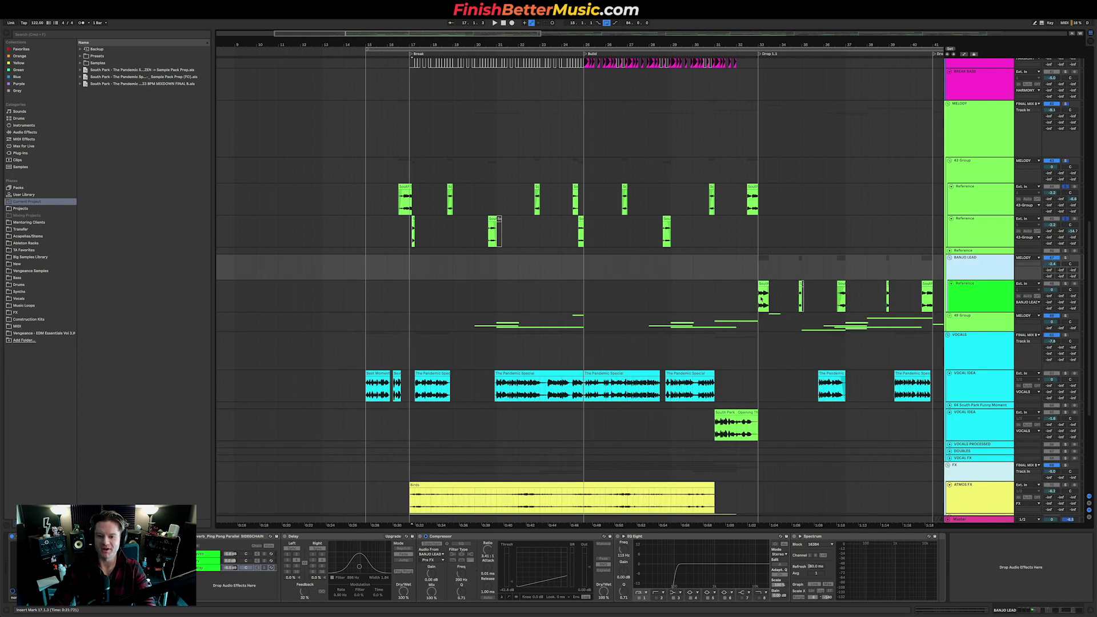
left_click(760, 298)
left_click(994, 270)
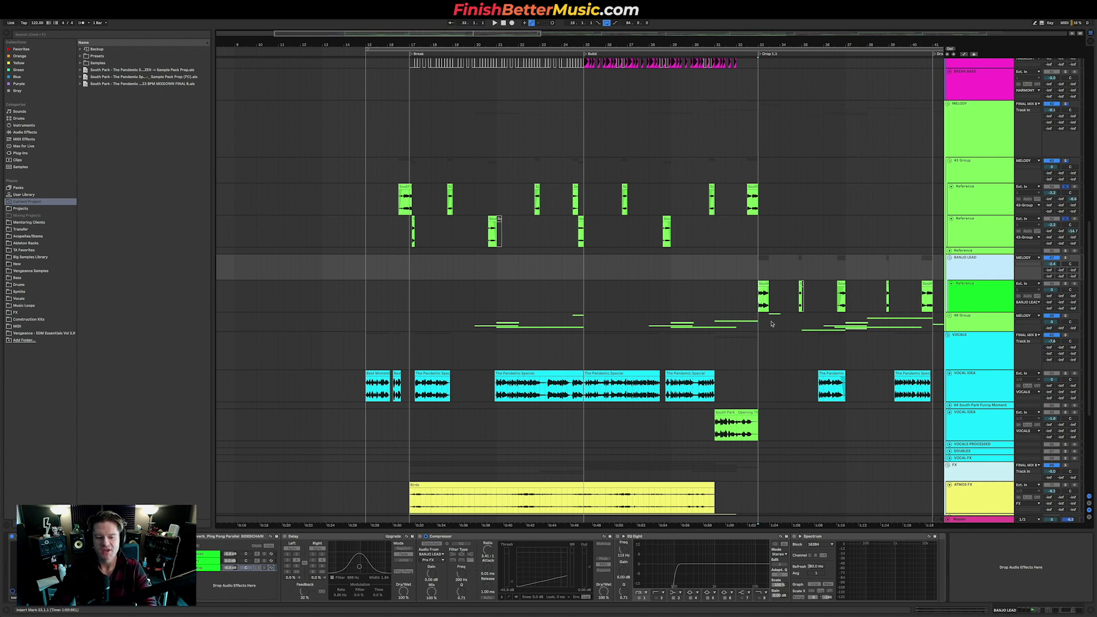
scroll(893, 293, "right", 5)
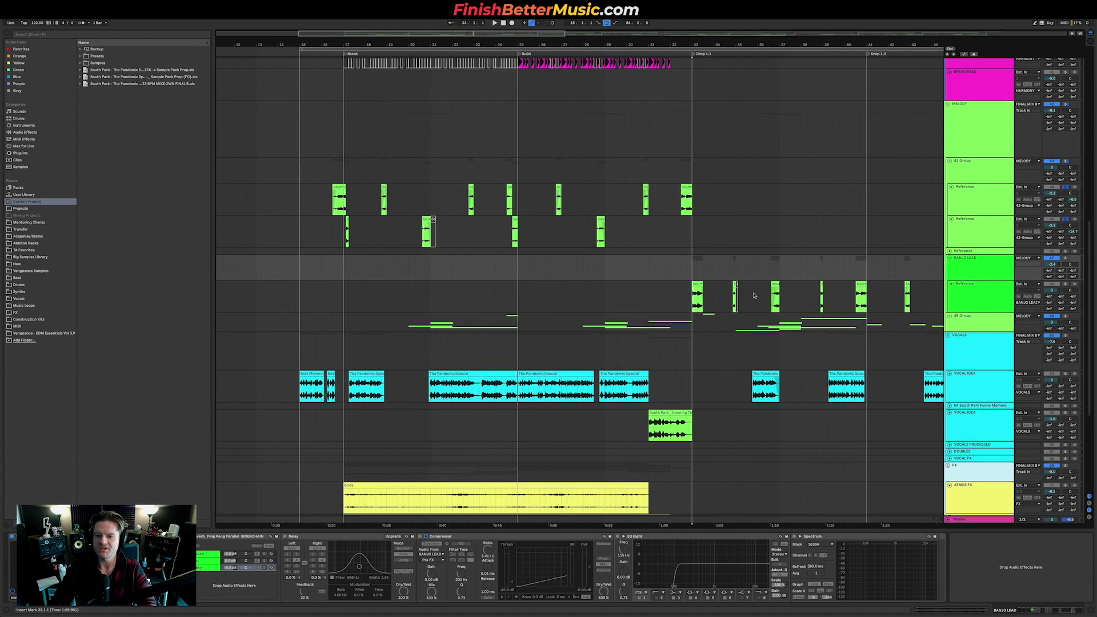
key("space")
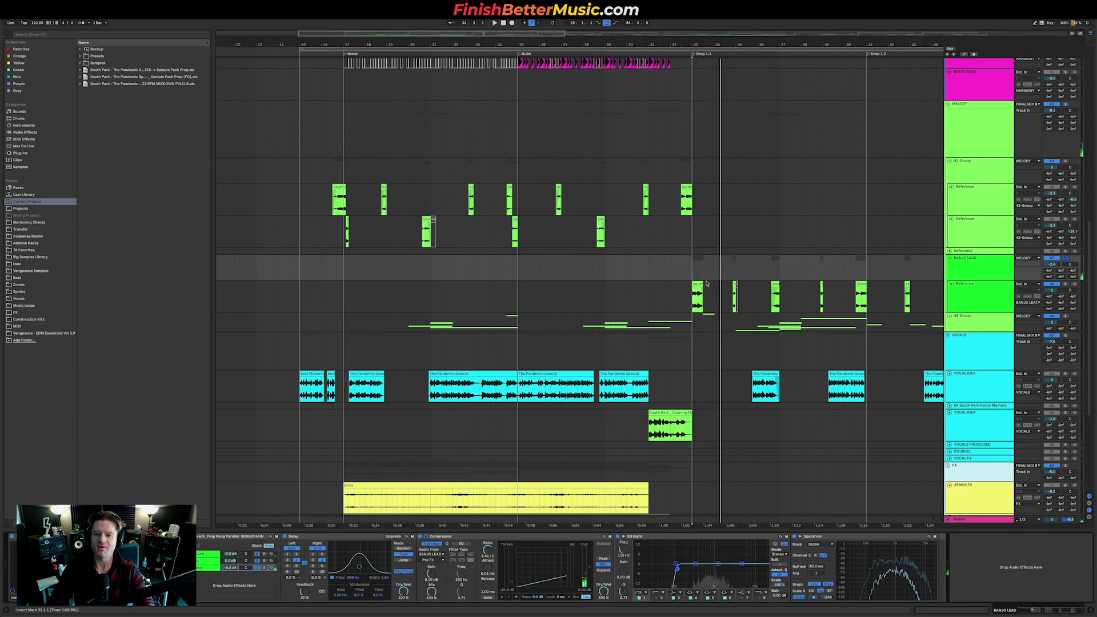
scroll(717, 274, "left", 2)
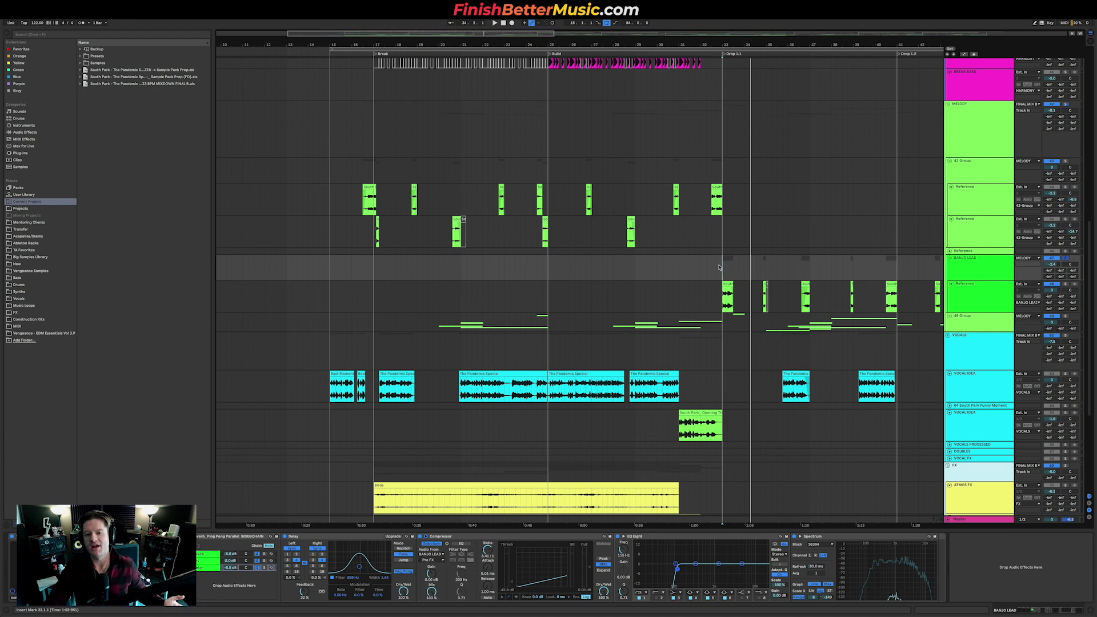
left_click_drag(723, 297, 890, 292)
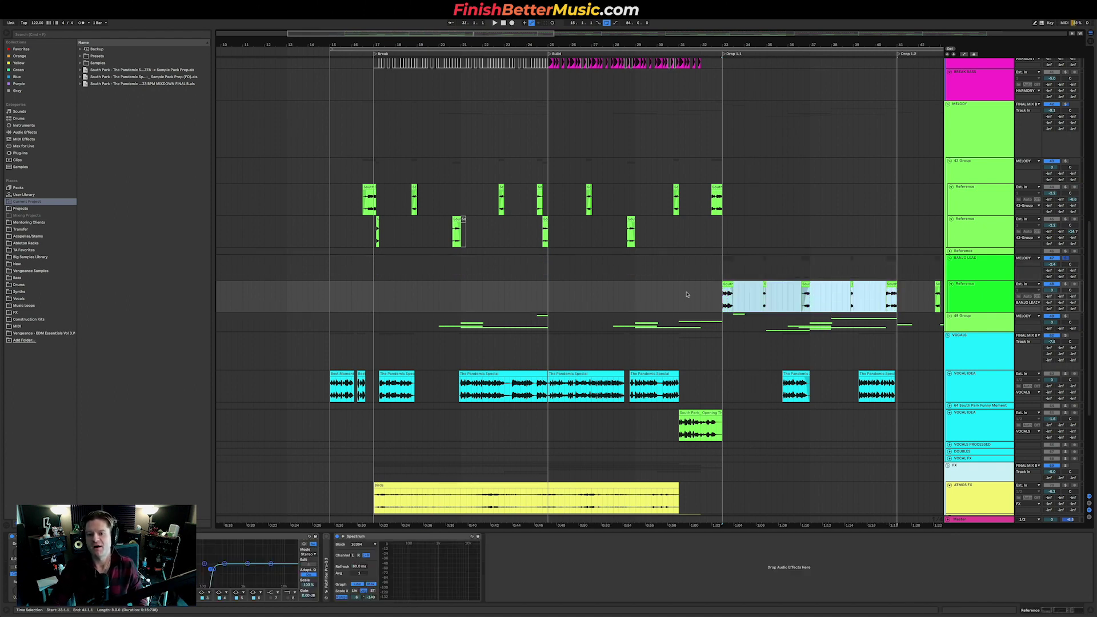
Expand the group below BANJO LEAD and look over its synth hit, FX, transition and atmos tracks
scroll(665, 412, "down", 6)
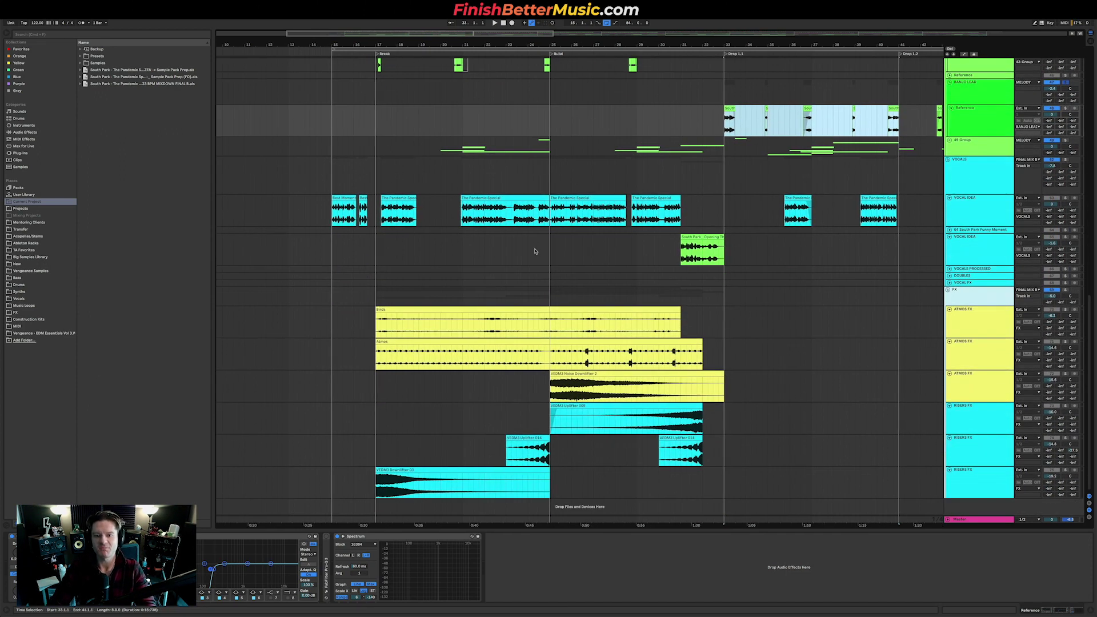
left_click(967, 148)
left_click(949, 141)
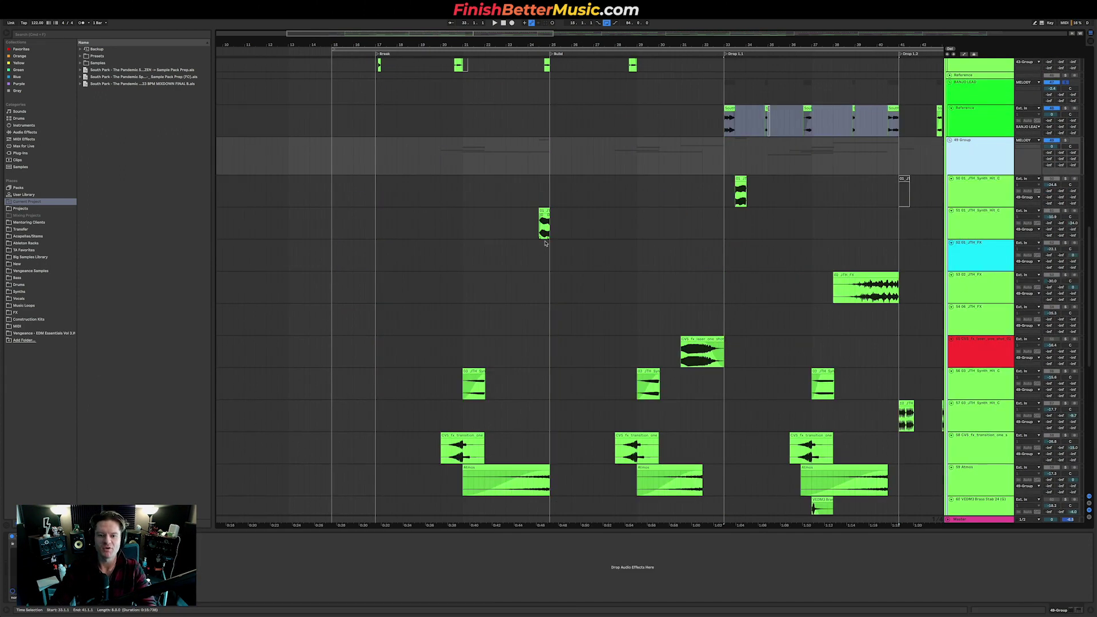
scroll(453, 376, "down", 3)
scroll(453, 376, "up", 3)
scroll(454, 376, "down", 5)
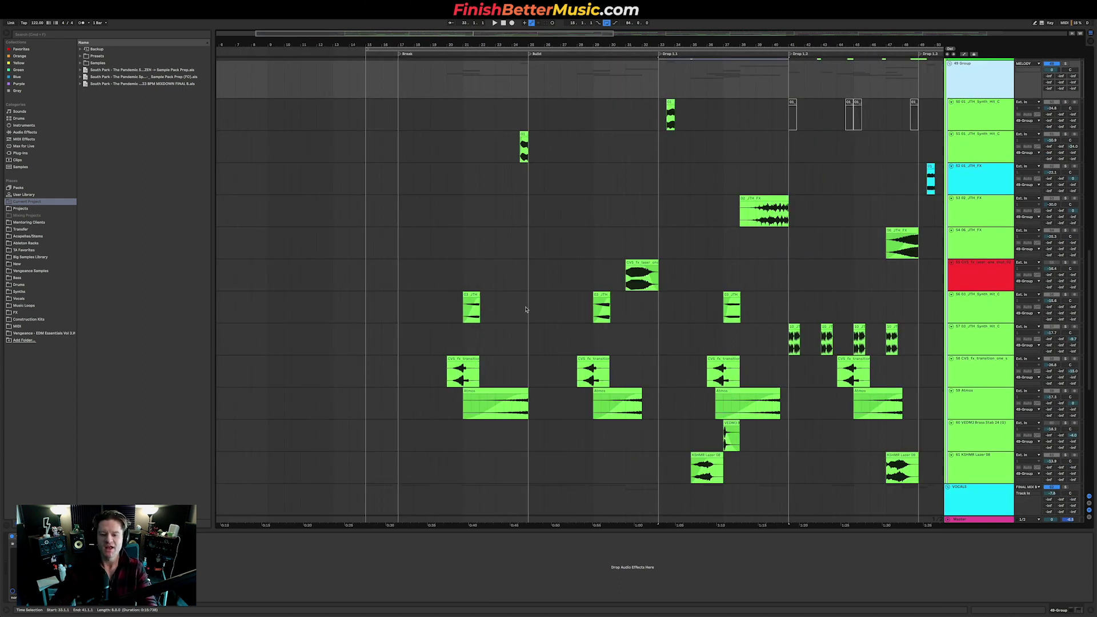
Listen to the first transition one-shot clip in the Break, then to the whole group leading into the Build
left_click(454, 376)
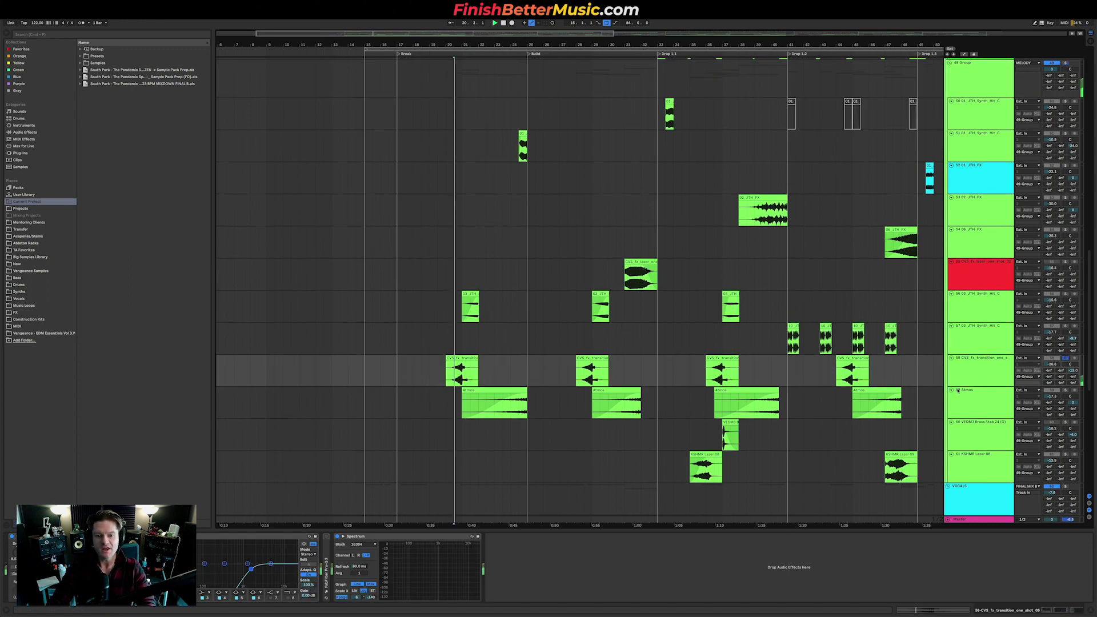
key("space")
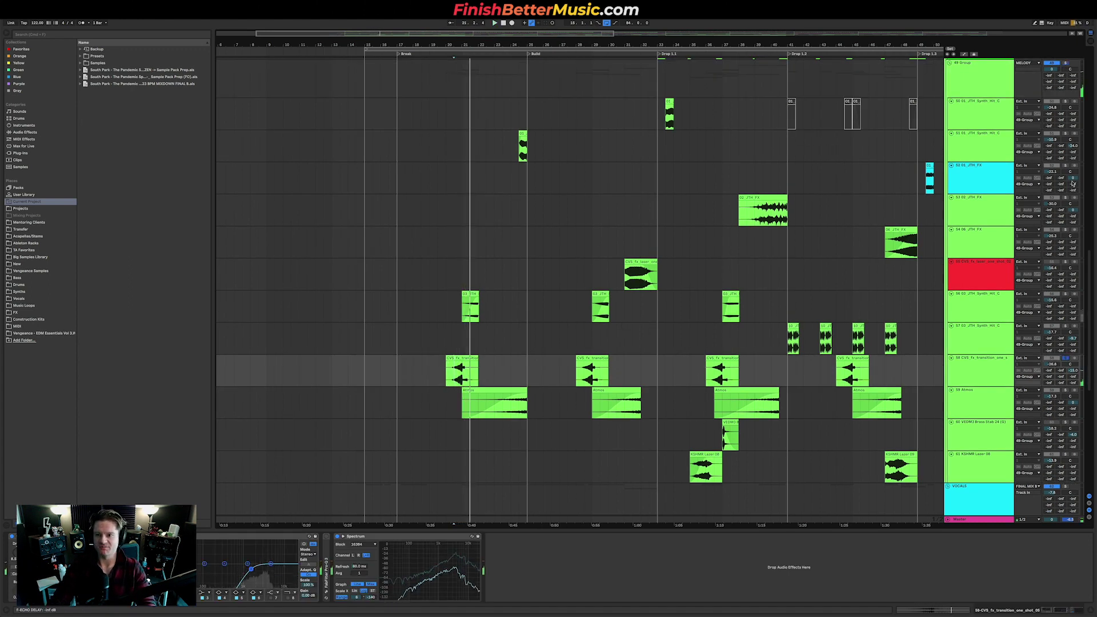
scroll(1074, 187, "up", 10)
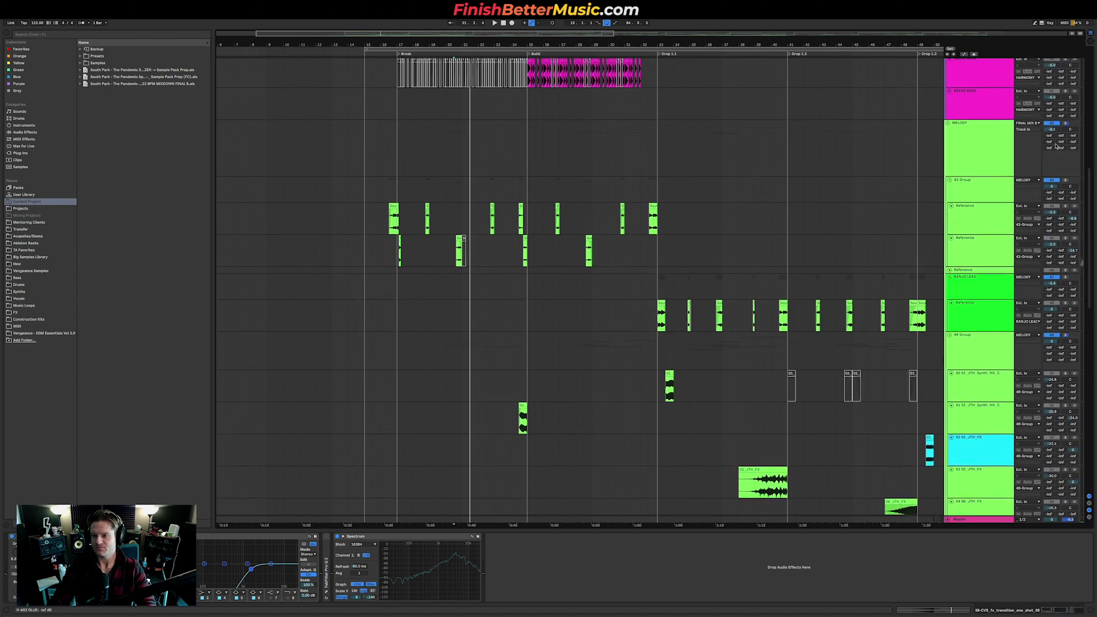
scroll(566, 399, "down", 10)
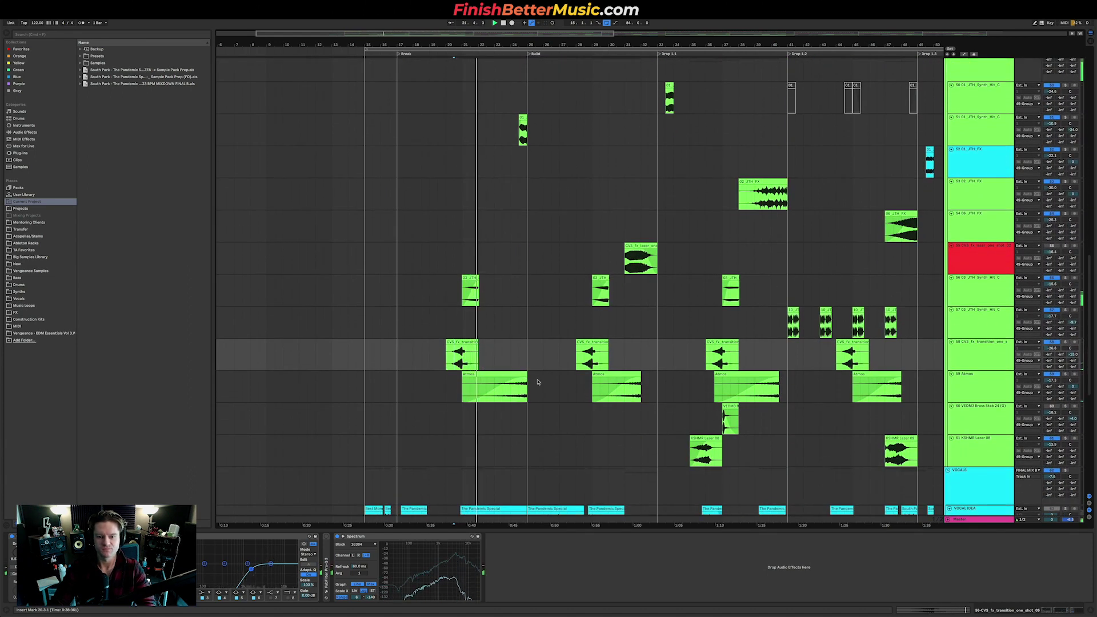
left_click(511, 365)
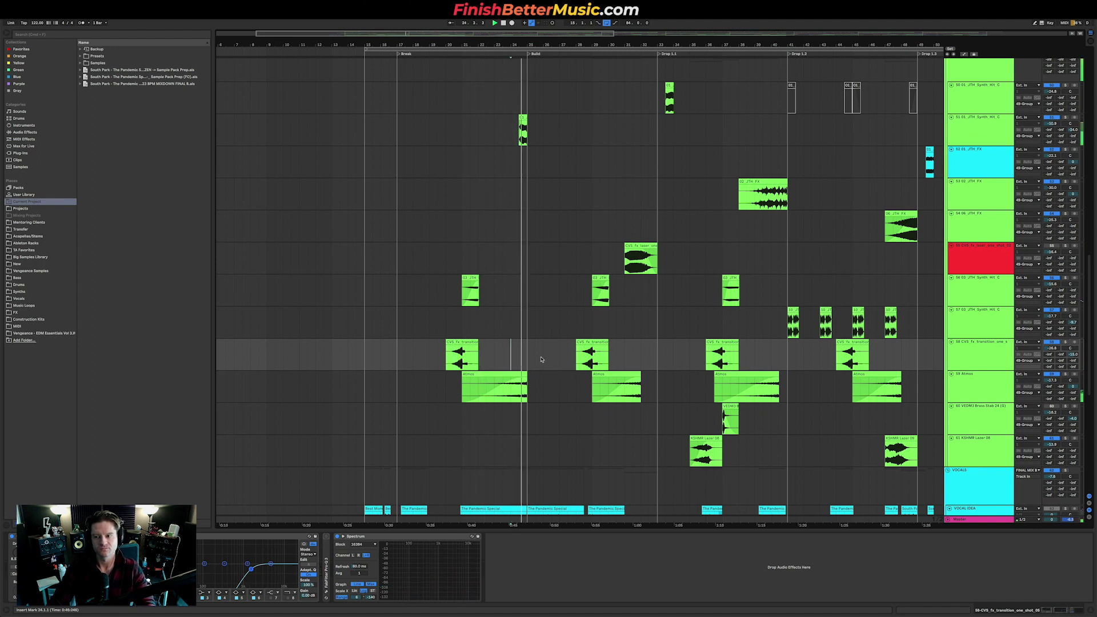
scroll(621, 394, "right", 3)
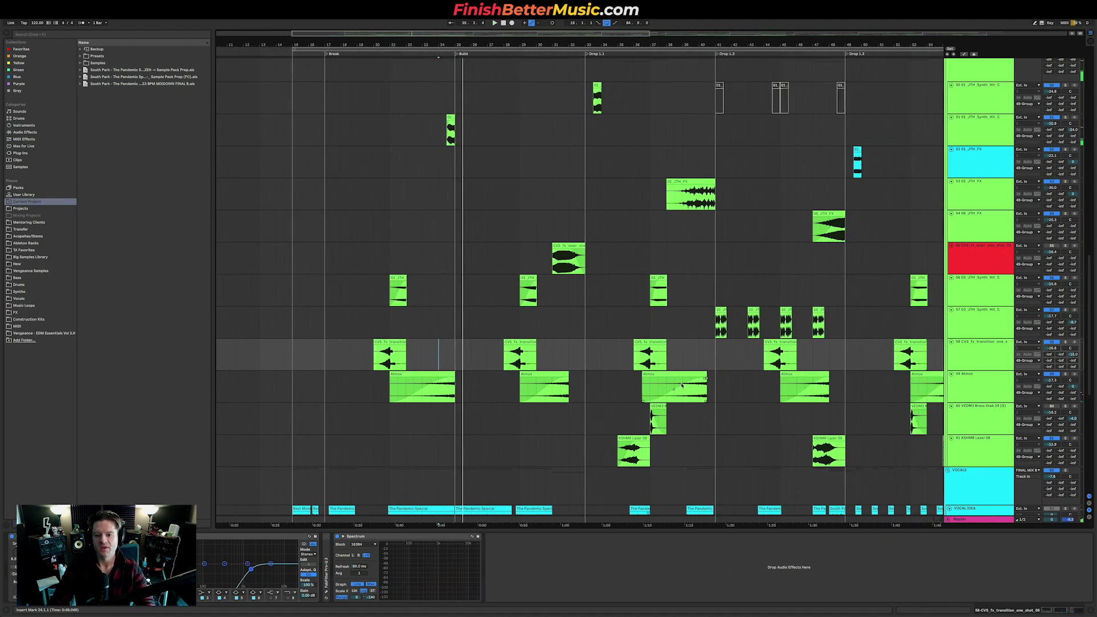
Highlight the transition one-shot track across Drop 1.1, then listen to the JTH_FX clip leading into Drop 1.2
left_click_drag(582, 360, 706, 367)
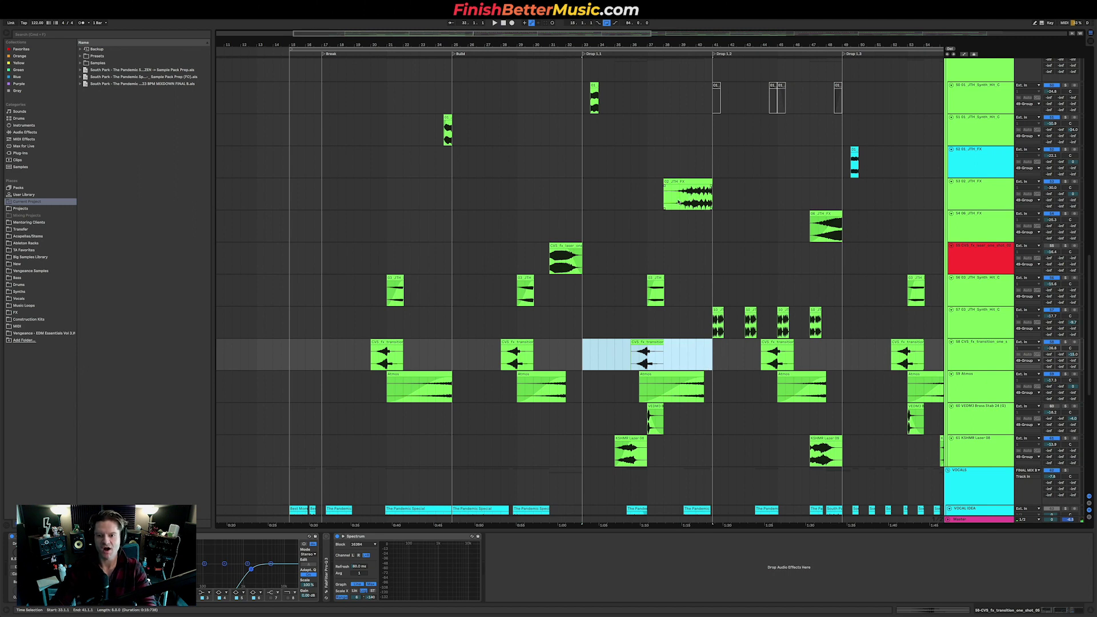
left_click(679, 197)
key("space")
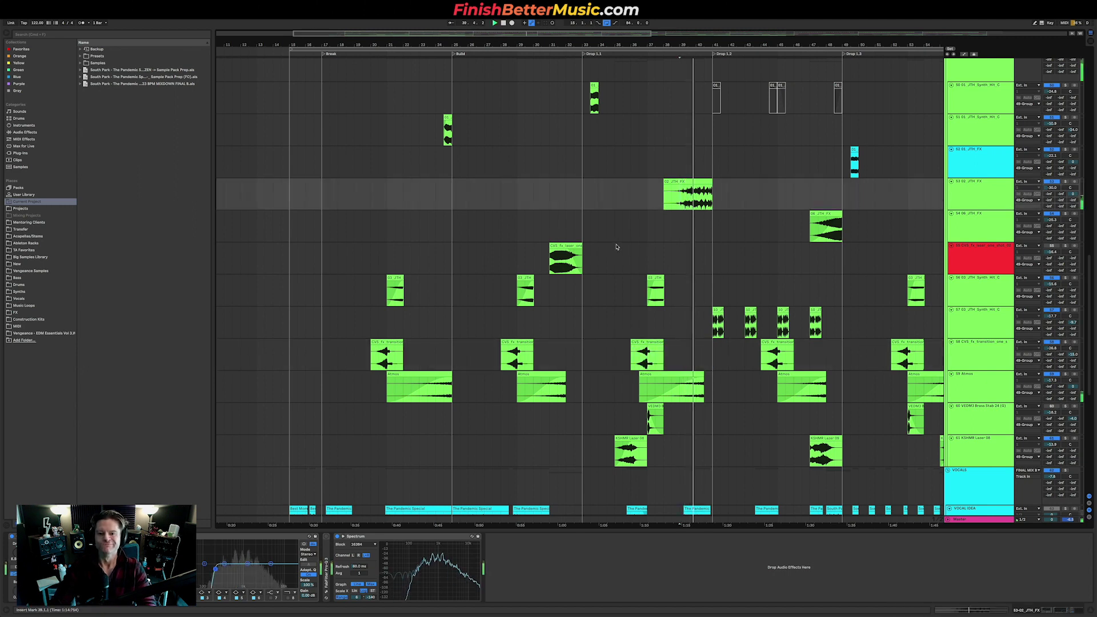
key("space")
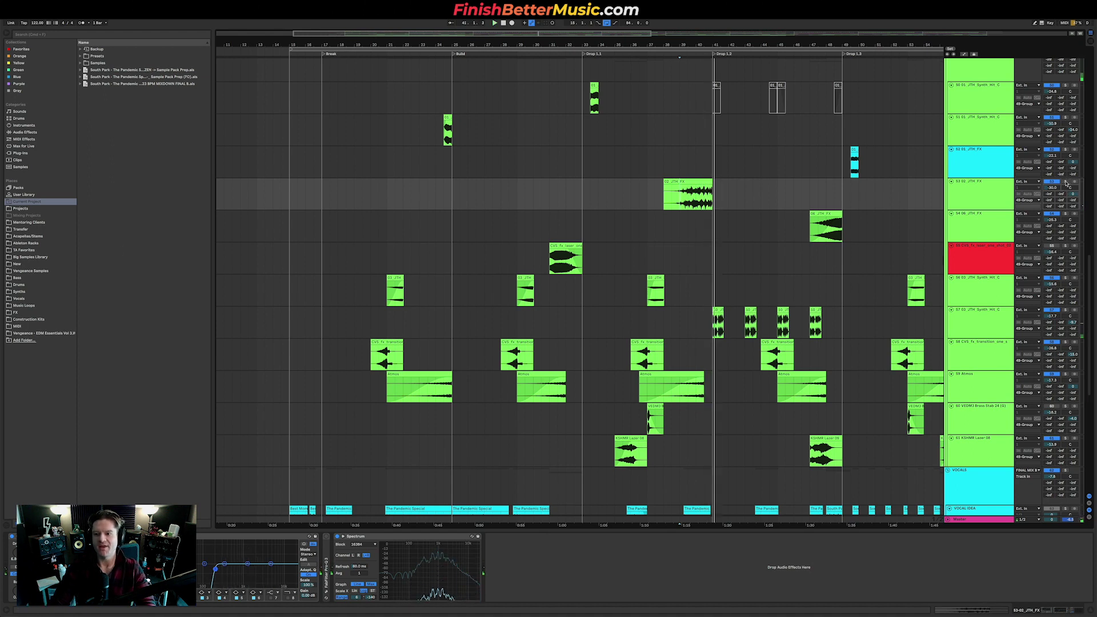
Highlight Drop 1.1 on the synth hit track that enters at Drop 1.2, then the banjo Reference clips over that section
left_click(672, 329)
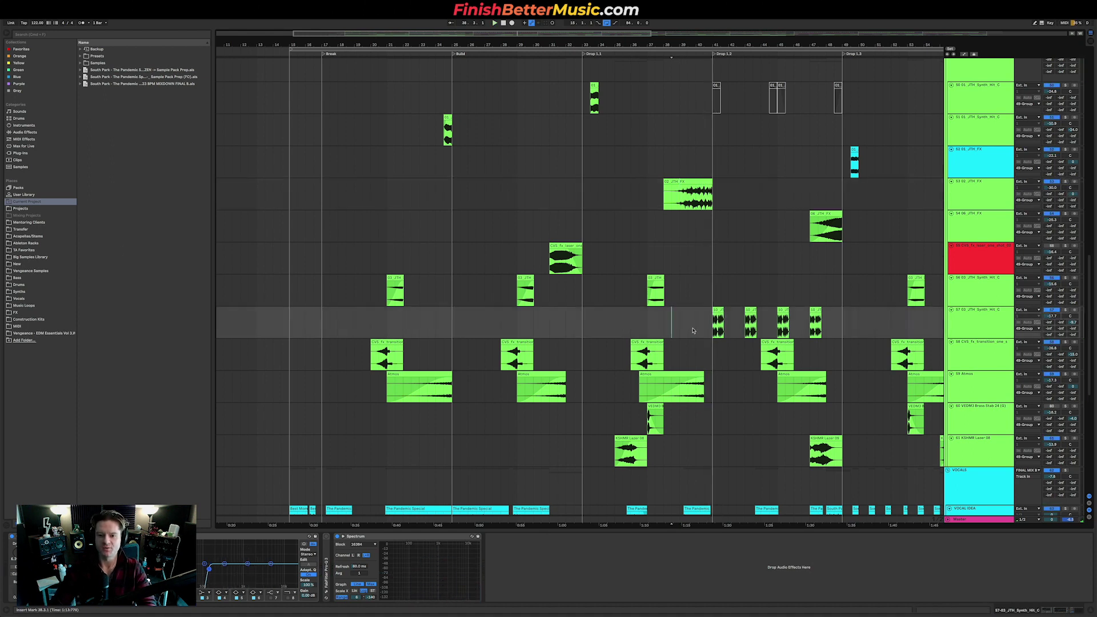
left_click_drag(587, 335, 721, 329)
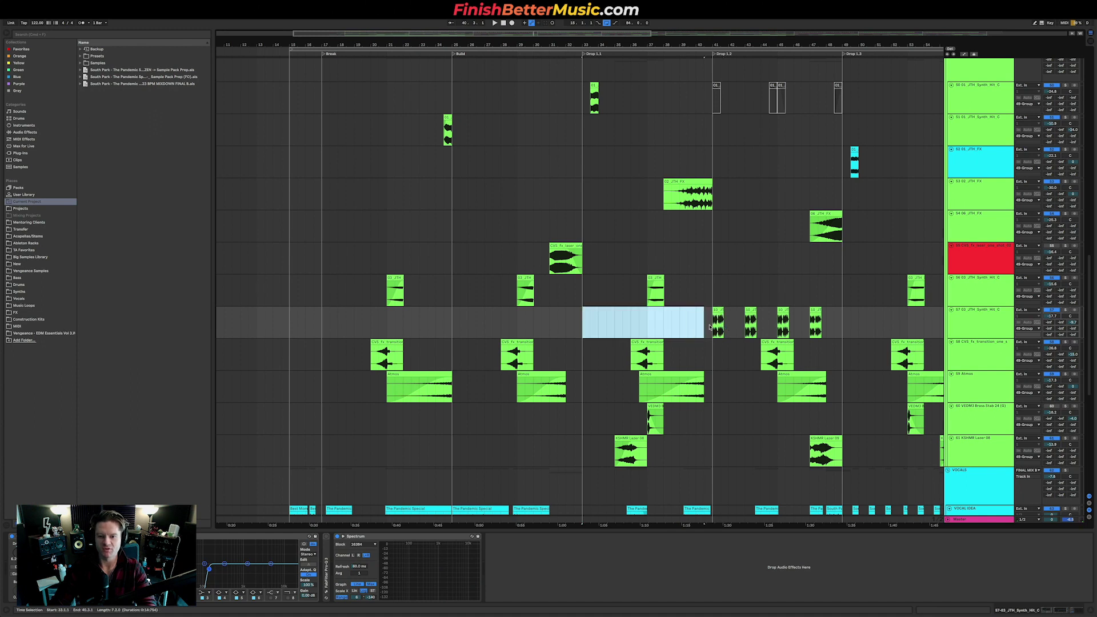
scroll(654, 334, "up", 6)
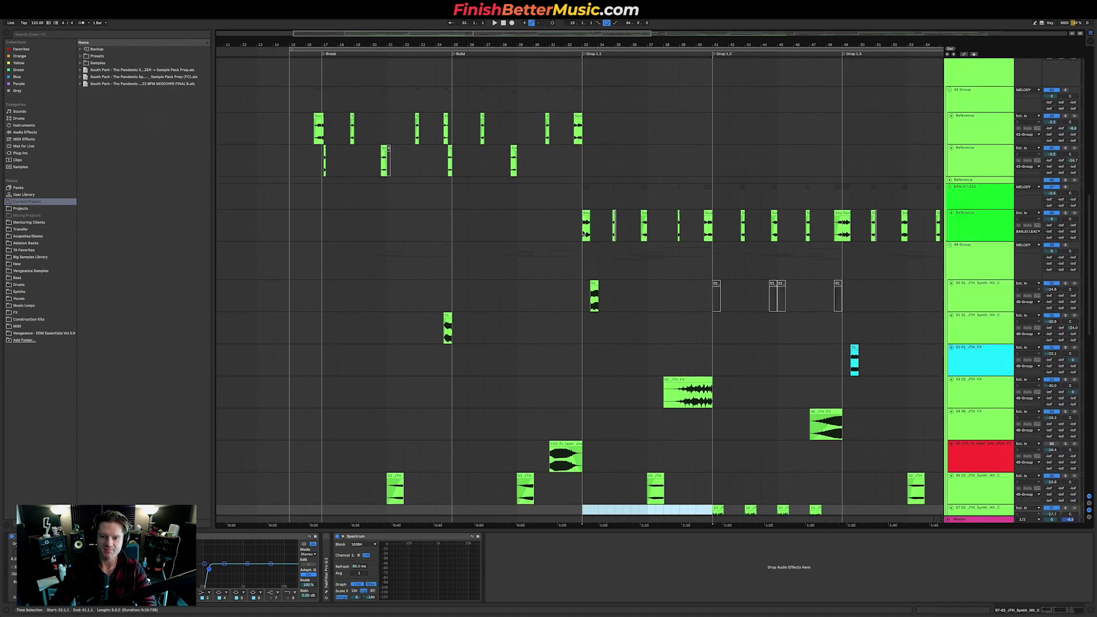
left_click_drag(583, 226, 703, 239)
scroll(692, 297, "down", 5)
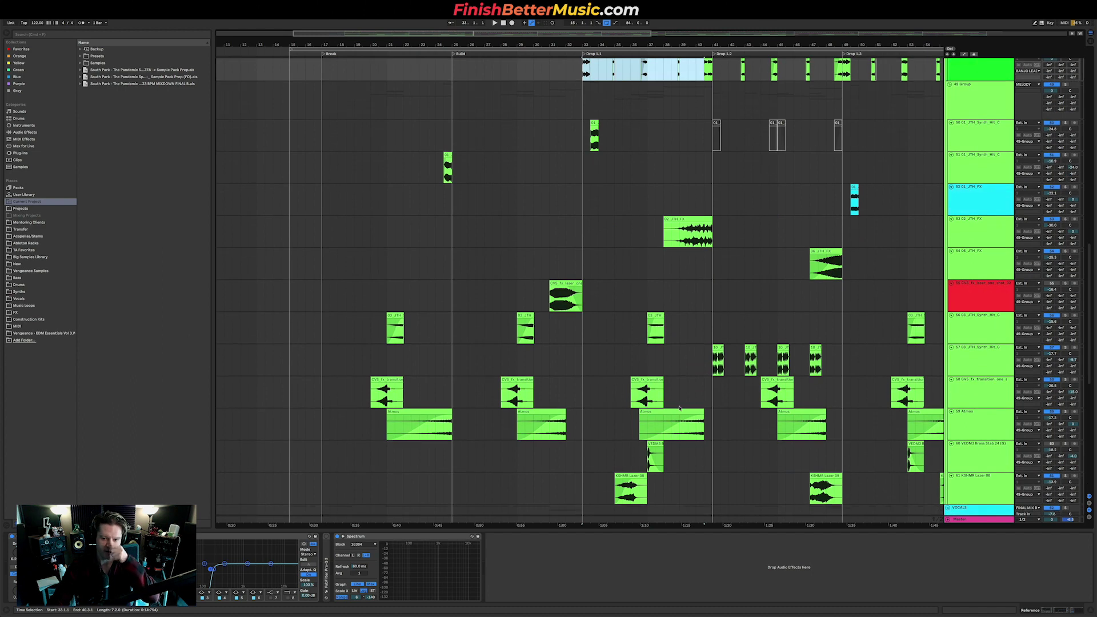
Listen from just before Drop 1.2 and examine the first clip on the synth hit track that enters there
left_click(681, 376)
key("space")
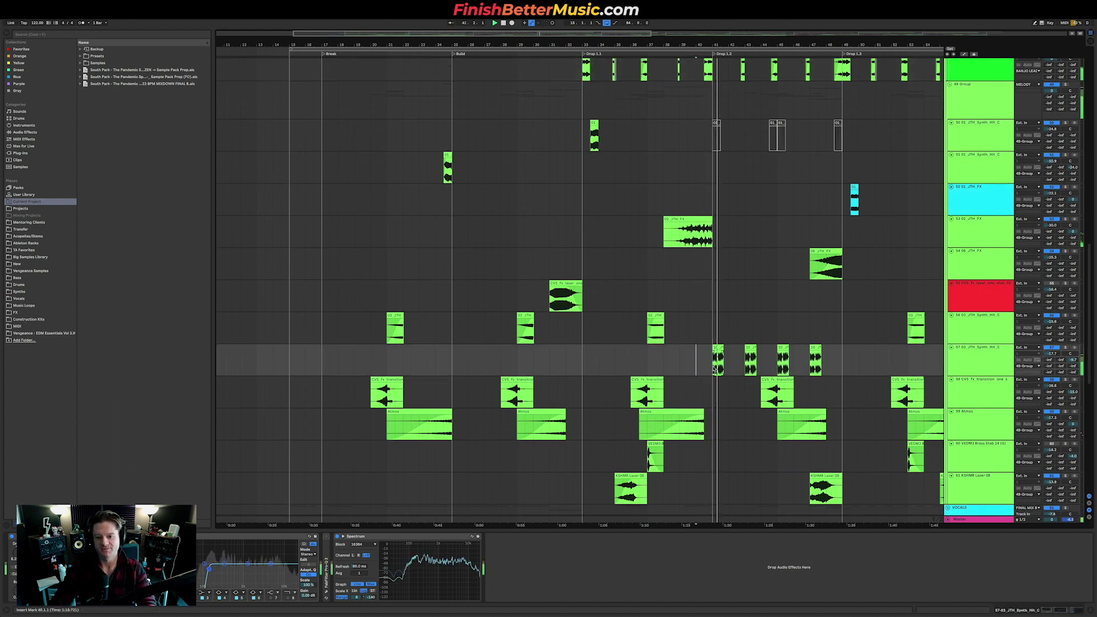
scroll(666, 367, "up", 5)
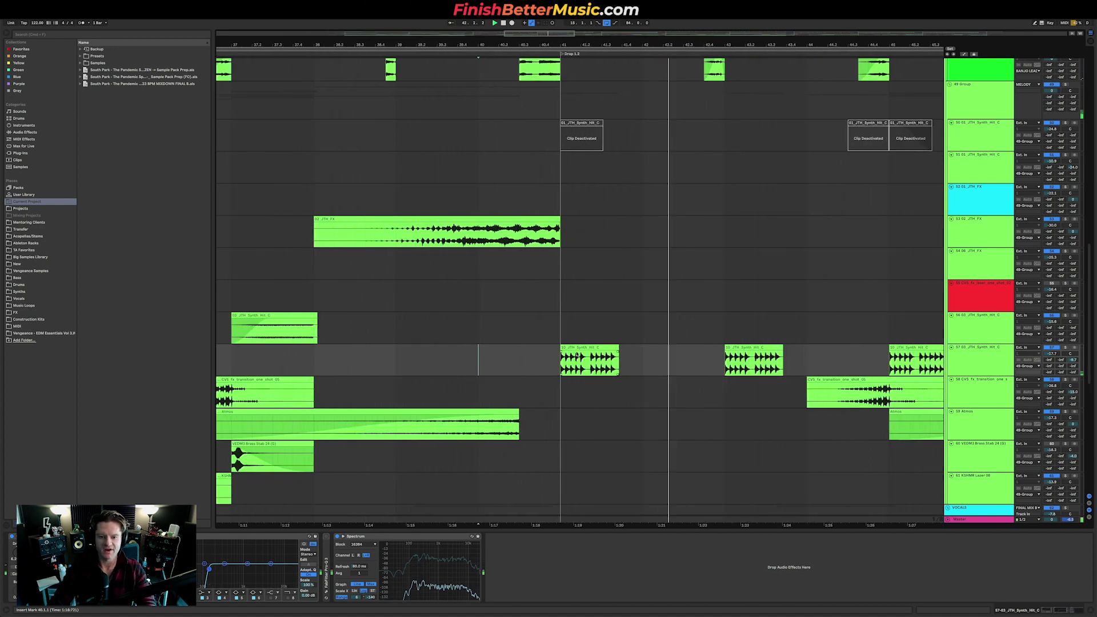
left_click(594, 347)
scroll(672, 362, "down", 5)
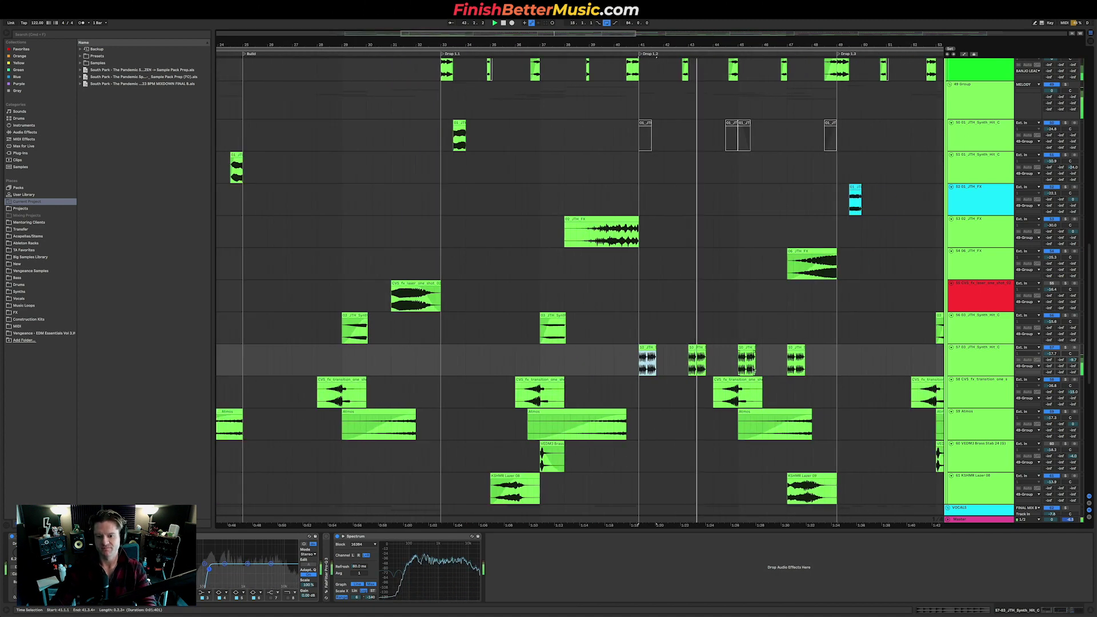
scroll(776, 372, "down", 3)
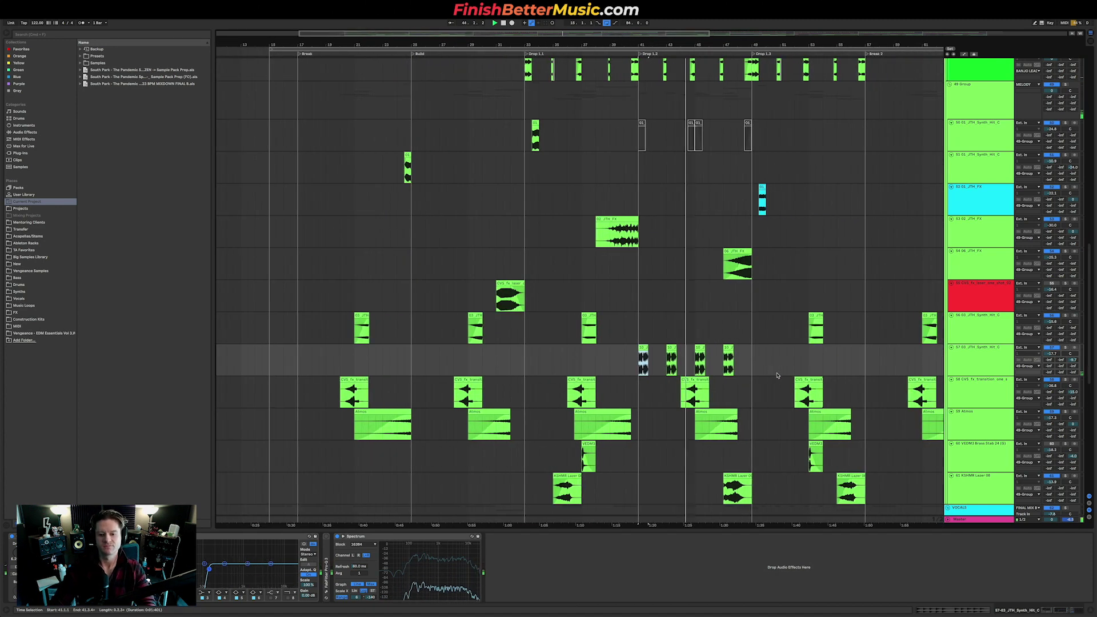
Keep listening through Drop 1.2 while looking over the vocal and FX tracks up to Drop 2.1
scroll(777, 374, "down", 10)
scroll(777, 375, "up", 2)
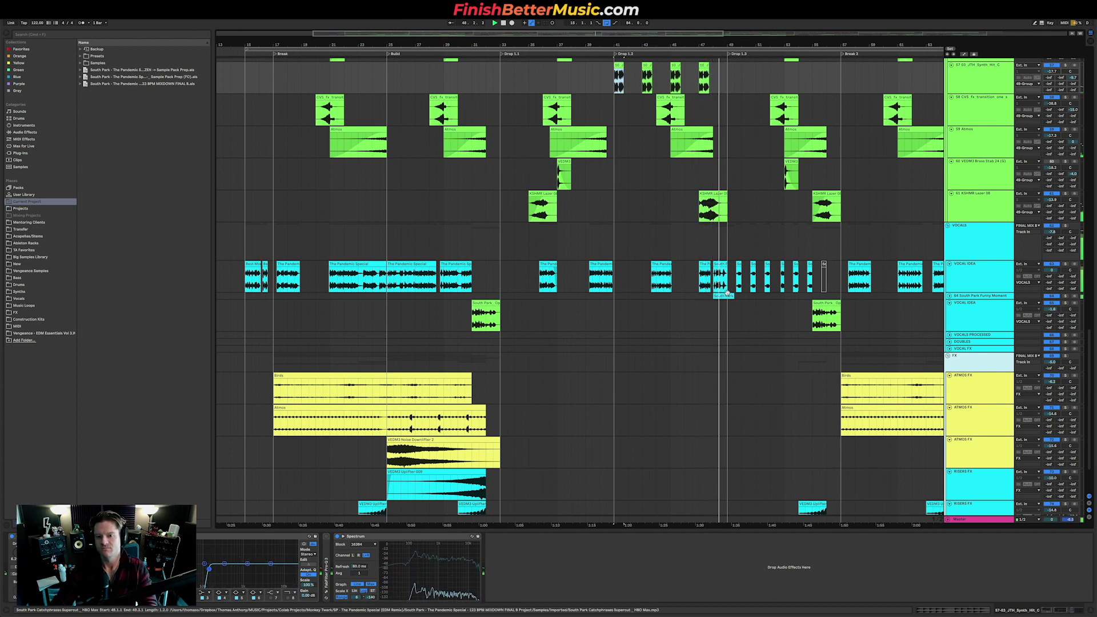
scroll(767, 296, "right", 10)
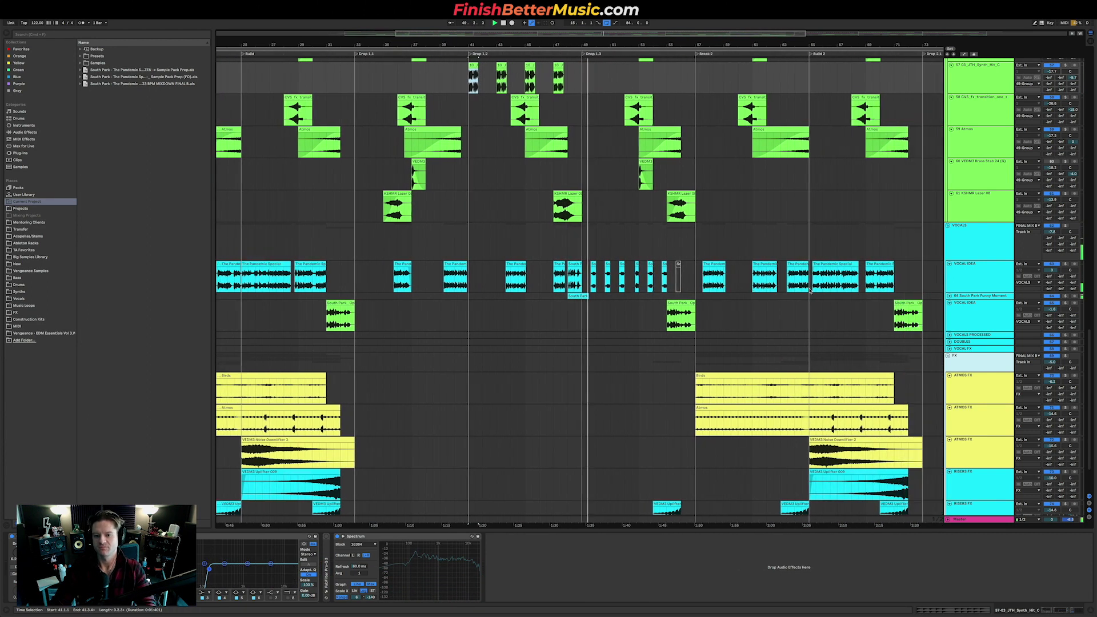
scroll(703, 301, "down", 2)
scroll(703, 301, "up", 1)
scroll(702, 301, "right", 1)
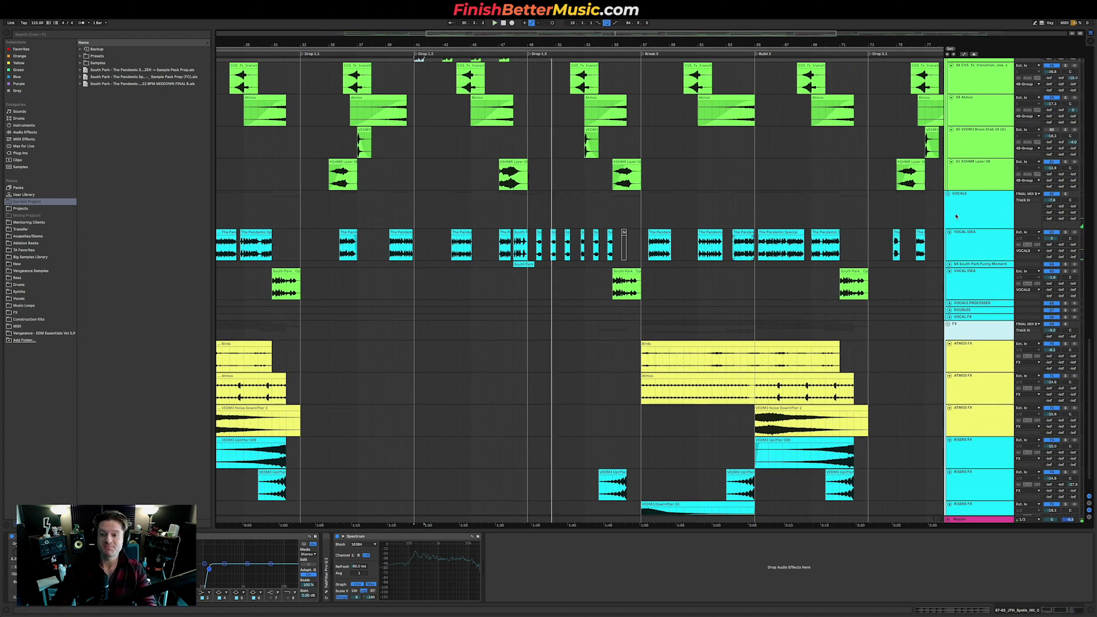
Highlight Drop 1.3 across the lower synth hit, transition, atmos, brass and KSHMR Laser tracks
scroll(817, 225, "left", 8)
scroll(821, 222, "up", 6)
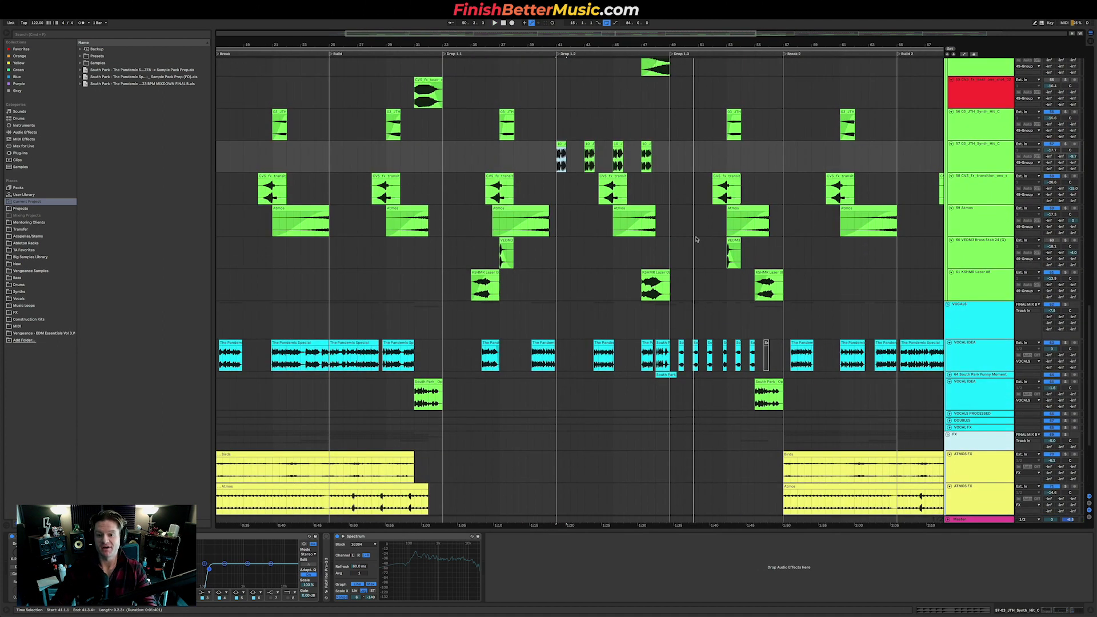
left_click_drag(670, 188, 782, 360)
Highlight the whole VOCAL IDEA track, then the tracks from the red one to KSHMR Laser between Break and Drop 2.4
scroll(690, 208, "down", 7)
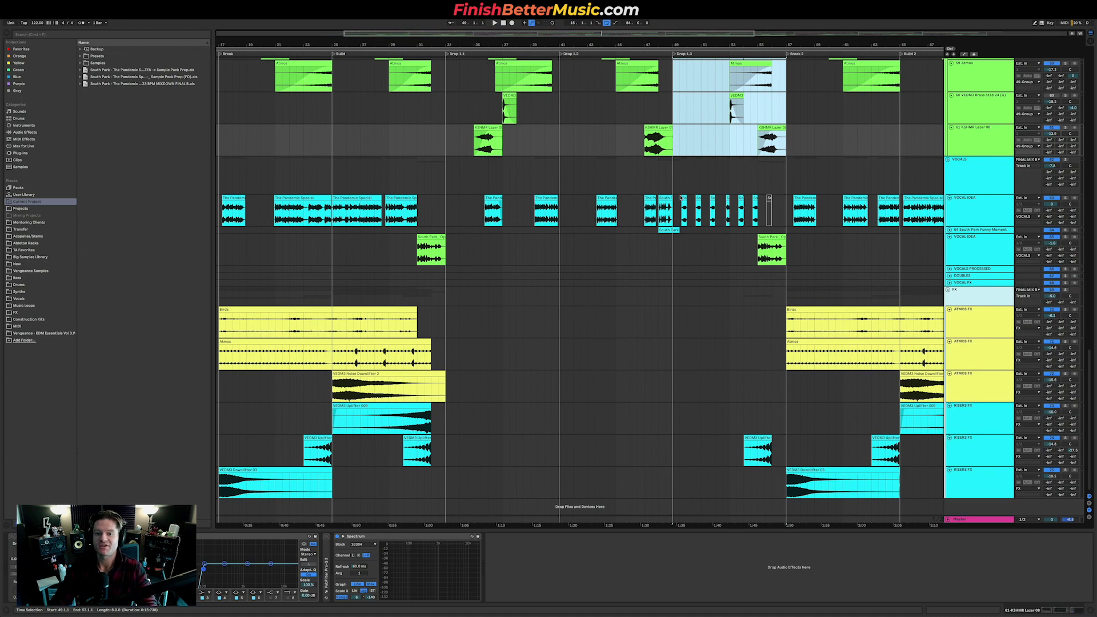
scroll(809, 247, "up", 3)
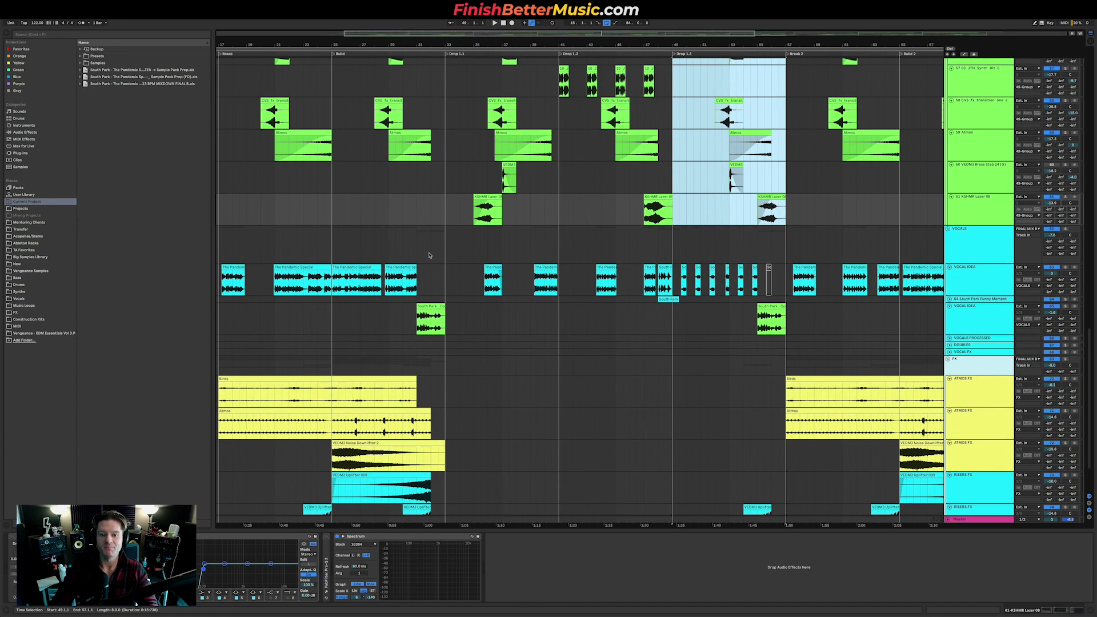
scroll(372, 404, "up", 3)
scroll(372, 388, "down", 8)
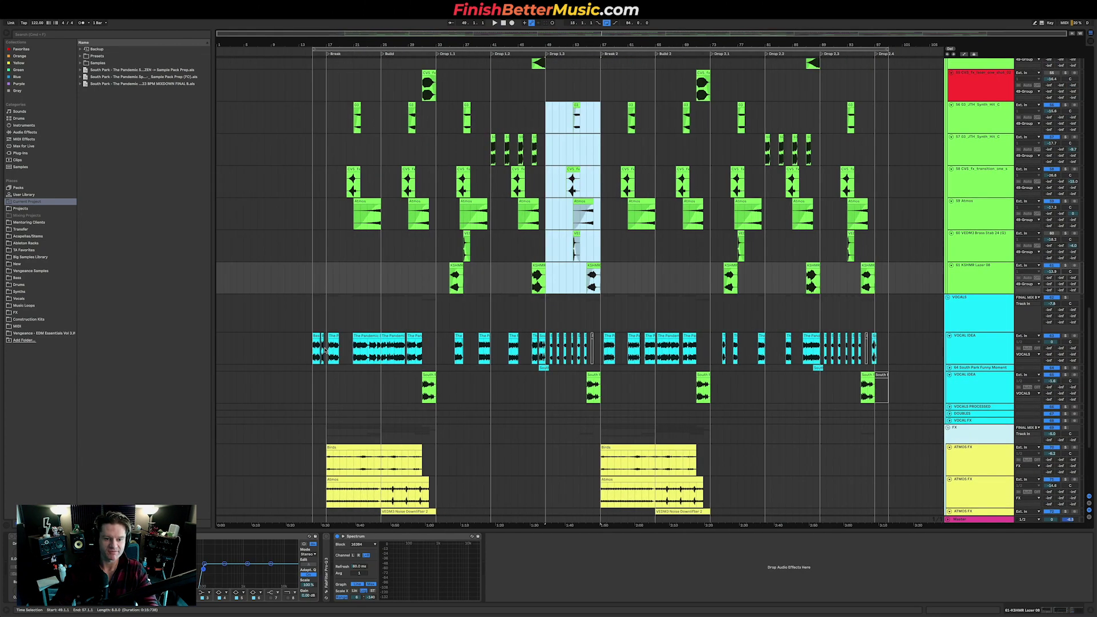
left_click(888, 349, "shift")
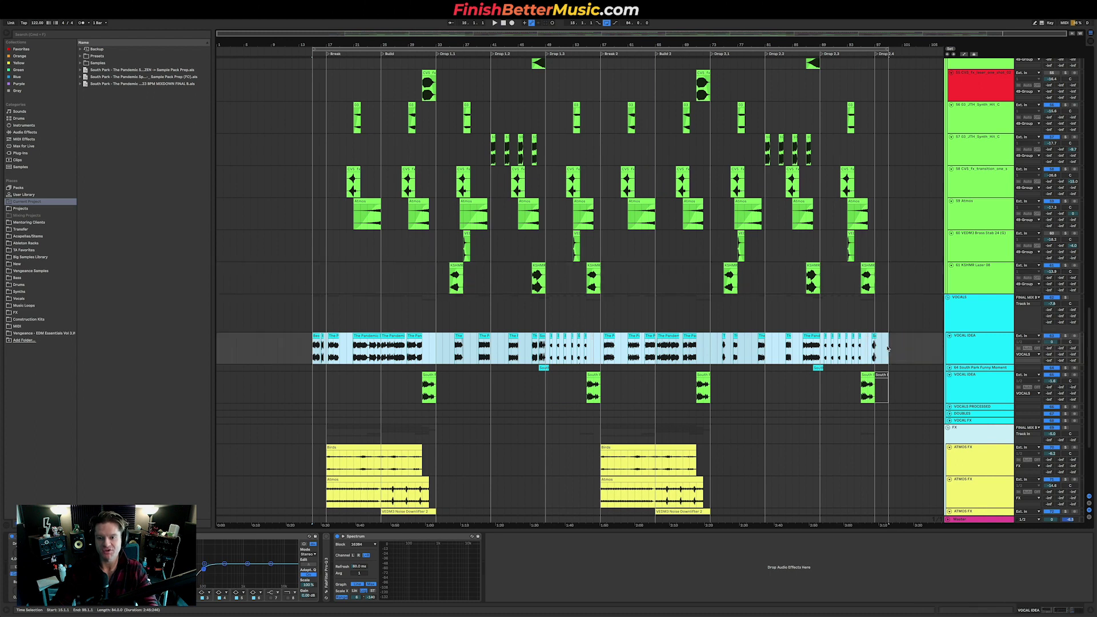
scroll(700, 337, "up", 7)
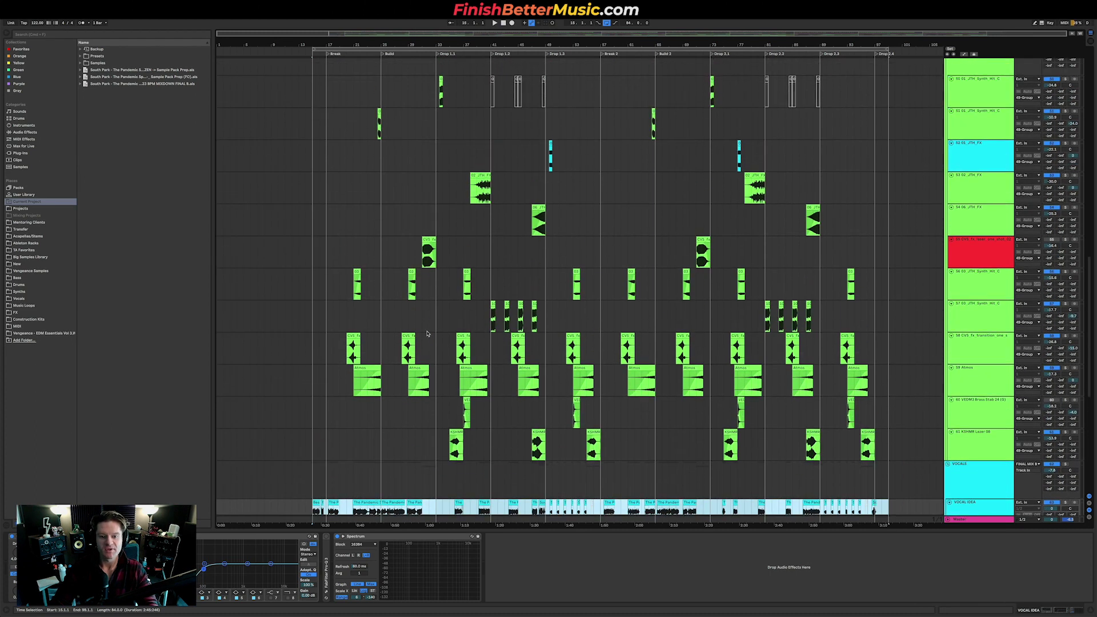
left_click_drag(337, 261, 872, 442)
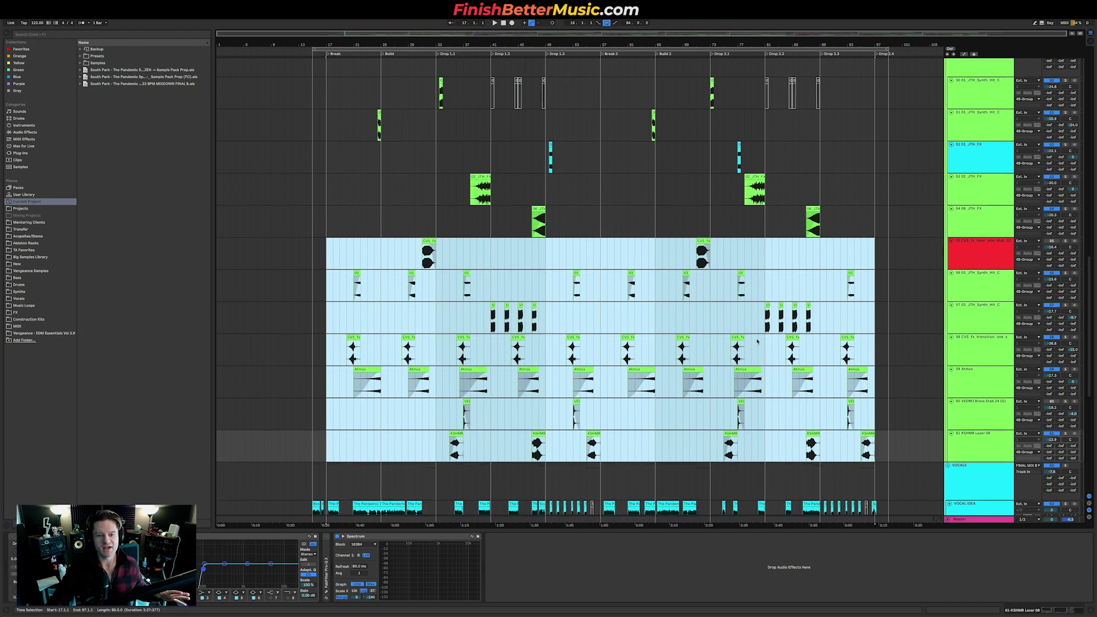
Highlight the melody tracks from bar 15 to Drop 2.2, from the Reference group down to the first green JTH_FX track
scroll(606, 287, "up", 10)
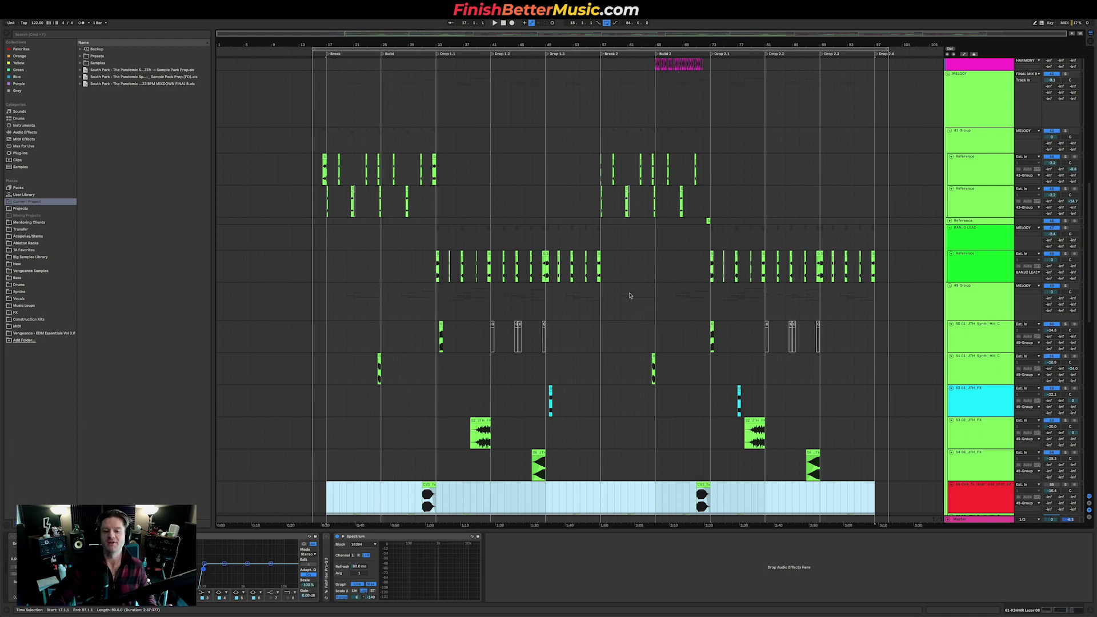
scroll(631, 296, "up", 3)
scroll(483, 264, "up", 3)
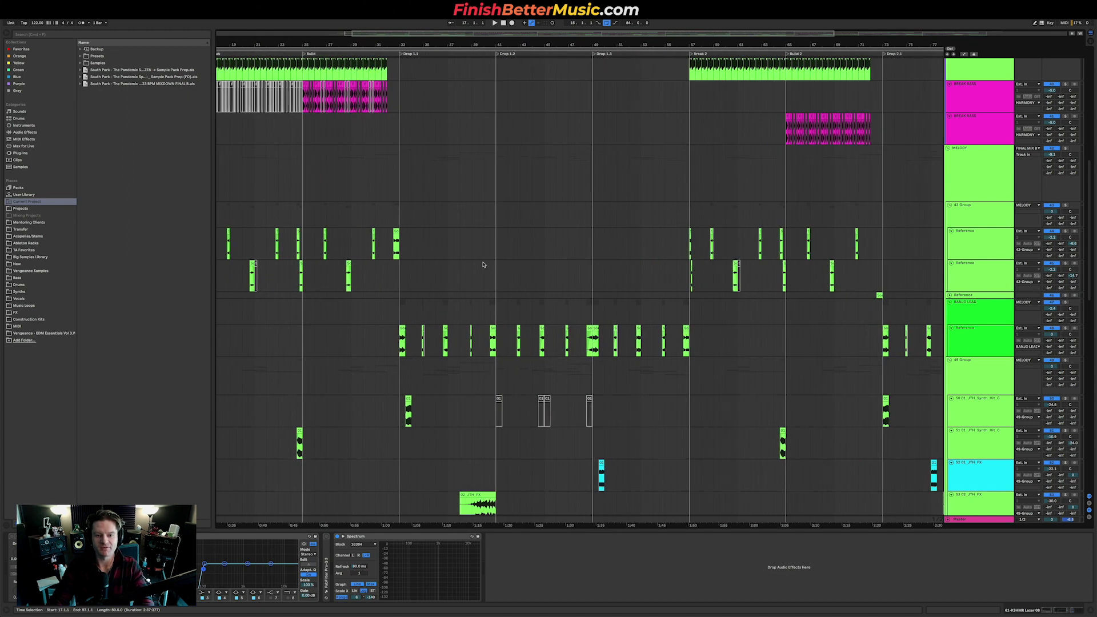
scroll(482, 265, "down", 3)
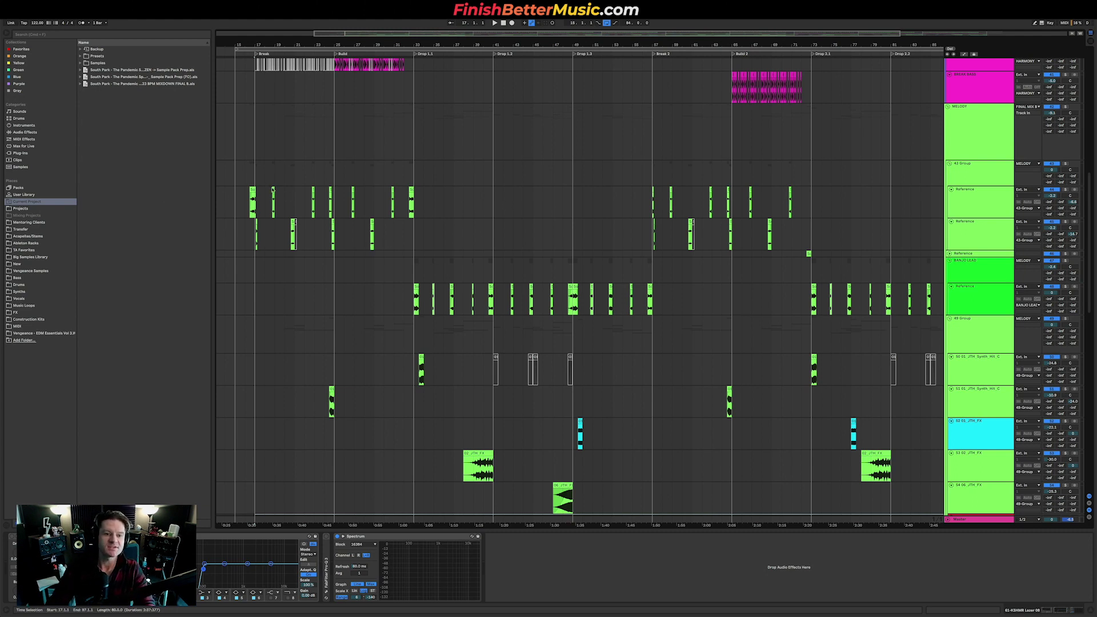
left_click_drag(238, 171, 890, 465)
Highlight the four synth hit clips in Drop 1.2, then the same track from the Break to Drop 1.3
scroll(467, 350, "down", 3)
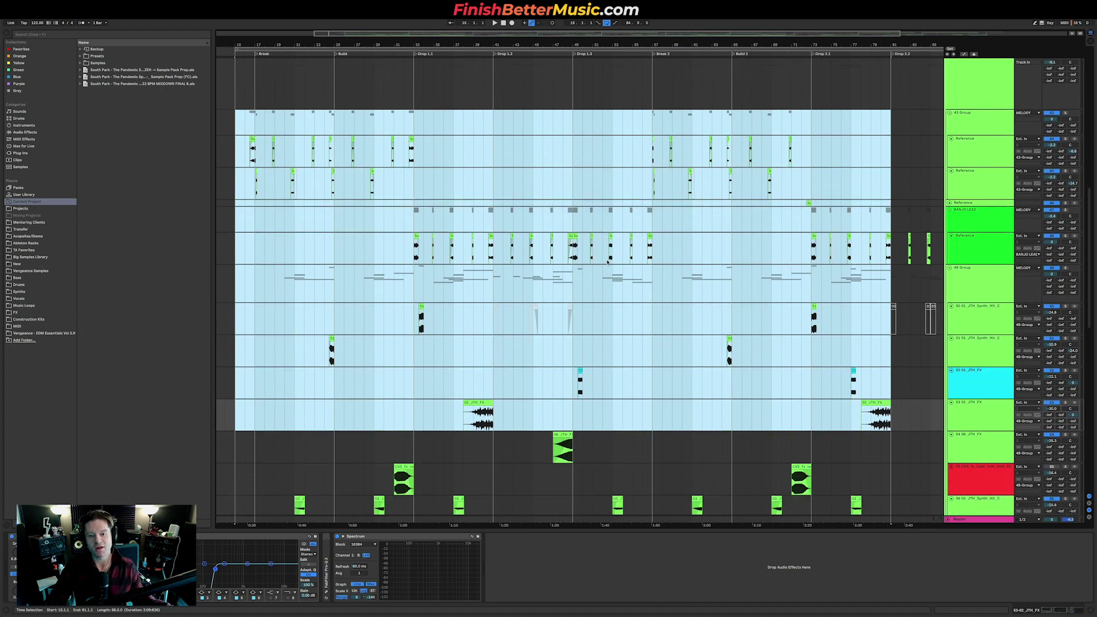
scroll(518, 314, "down", 2)
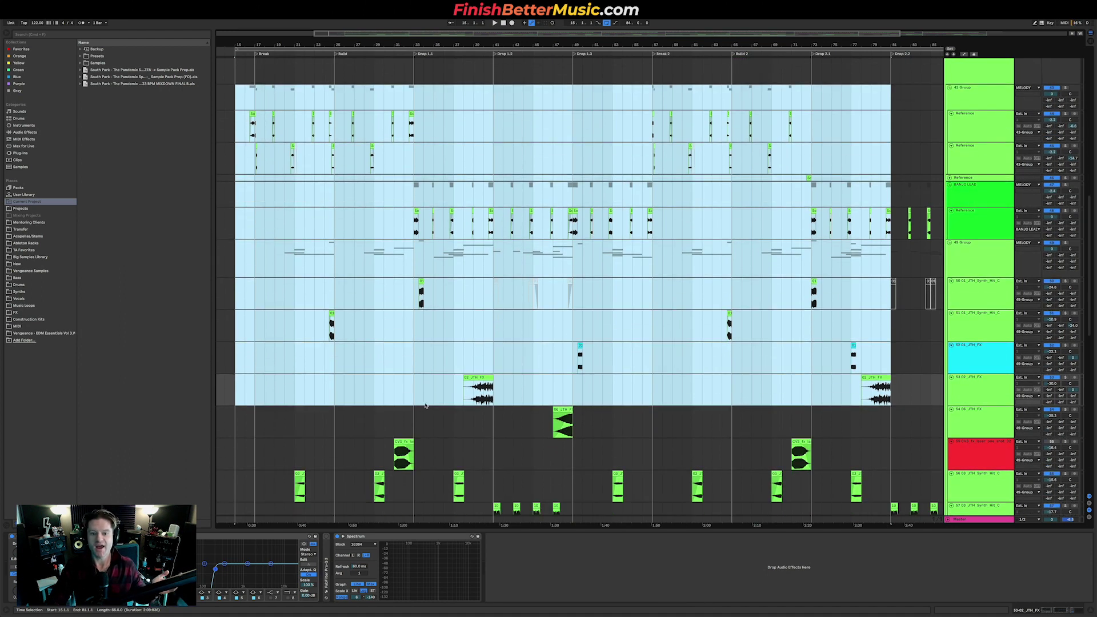
scroll(431, 395, "down", 10)
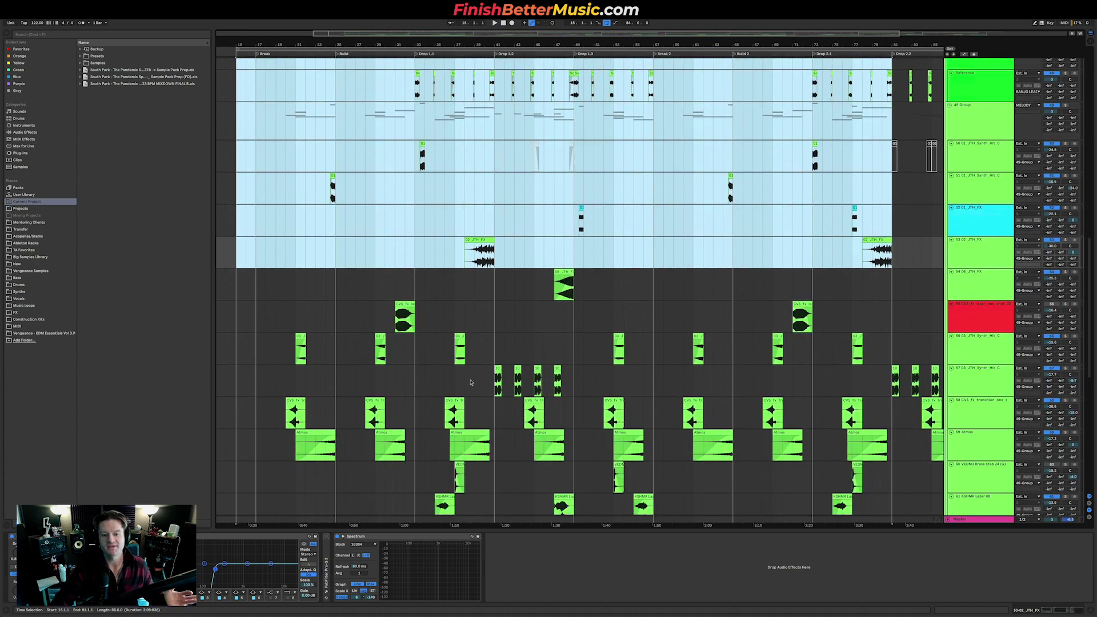
left_click_drag(490, 382, 578, 336)
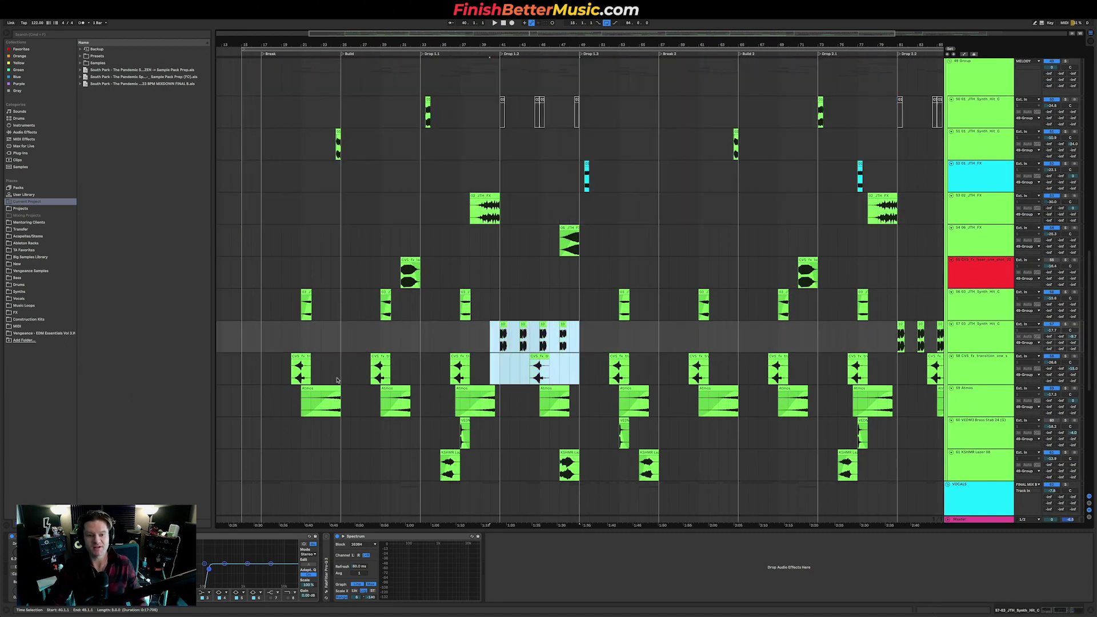
left_click_drag(256, 347, 577, 330)
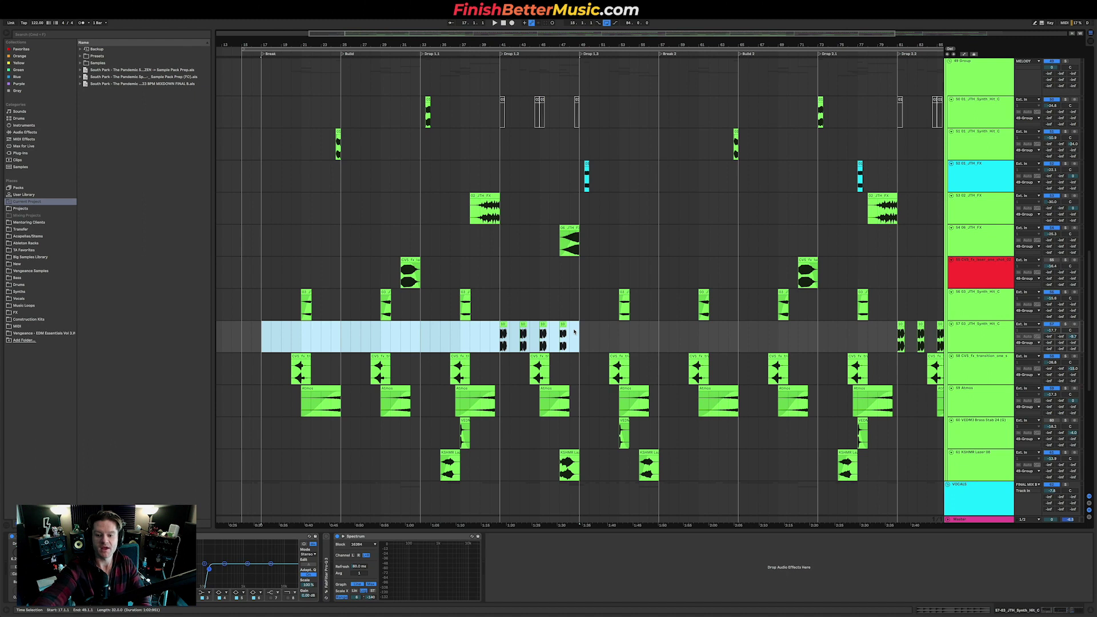
Highlight the VOCAL IDEA clips from Drop 1.2 into Build 2
scroll(574, 333, "right", 3)
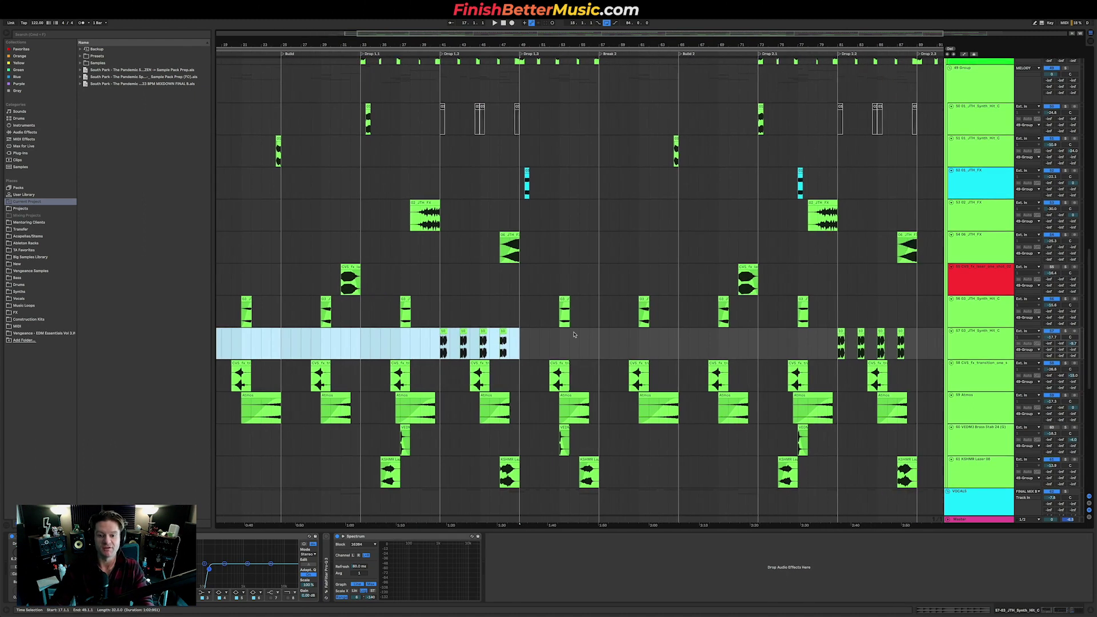
scroll(543, 339, "up", 5)
scroll(543, 340, "down", 10)
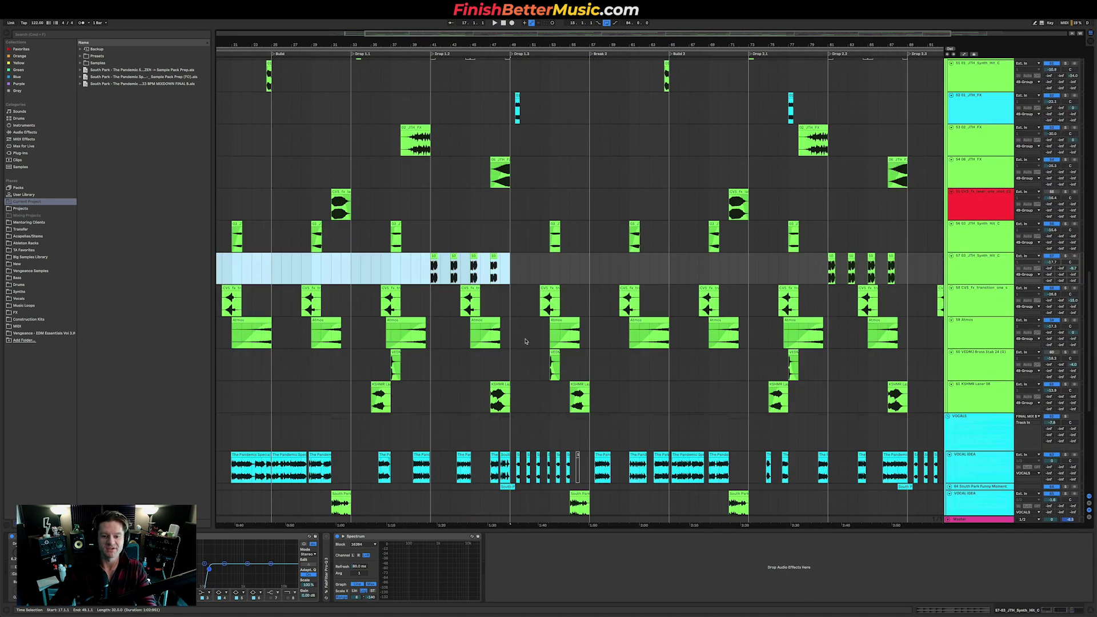
left_click_drag(457, 211, 706, 223)
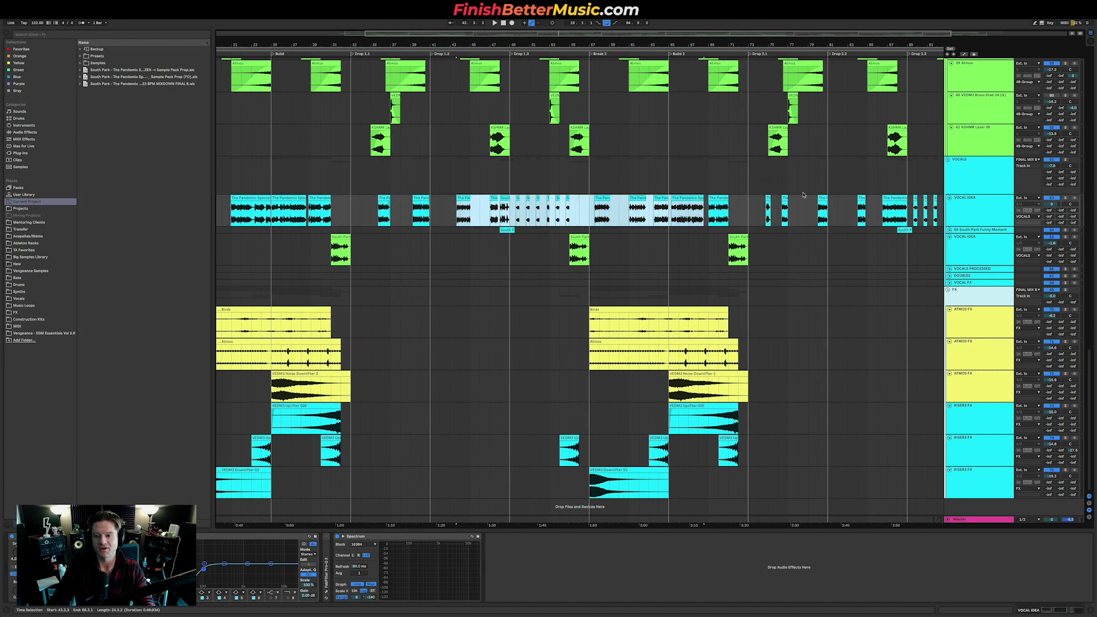
Collapse the MELODY group together with all other track groups to show the whole arrangement in overview
scroll(642, 233, "up", 6)
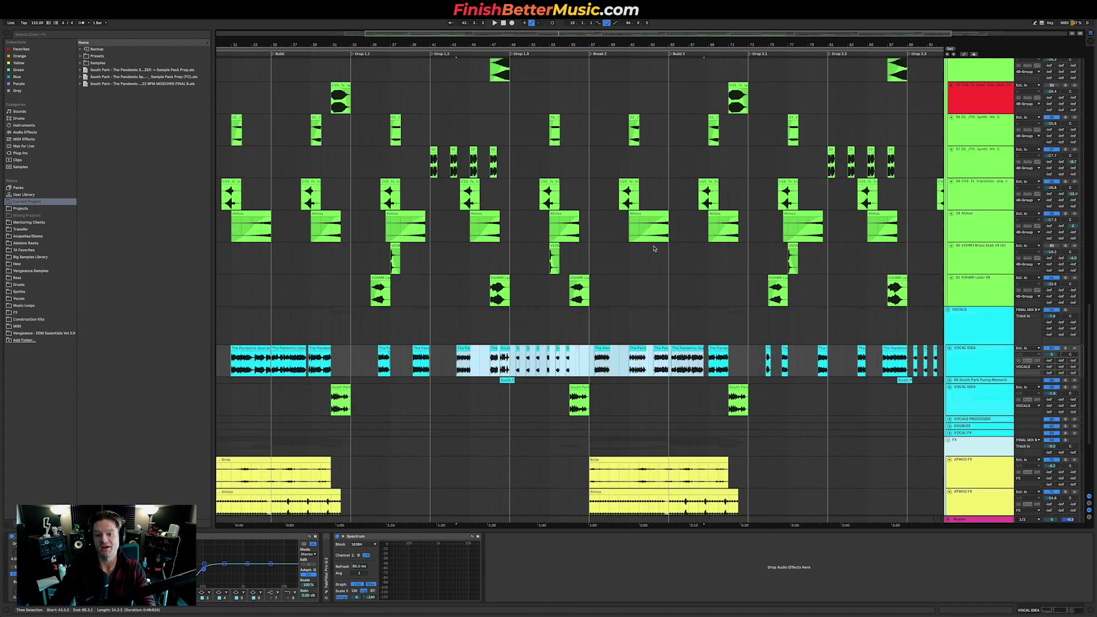
scroll(674, 247, "up", 8)
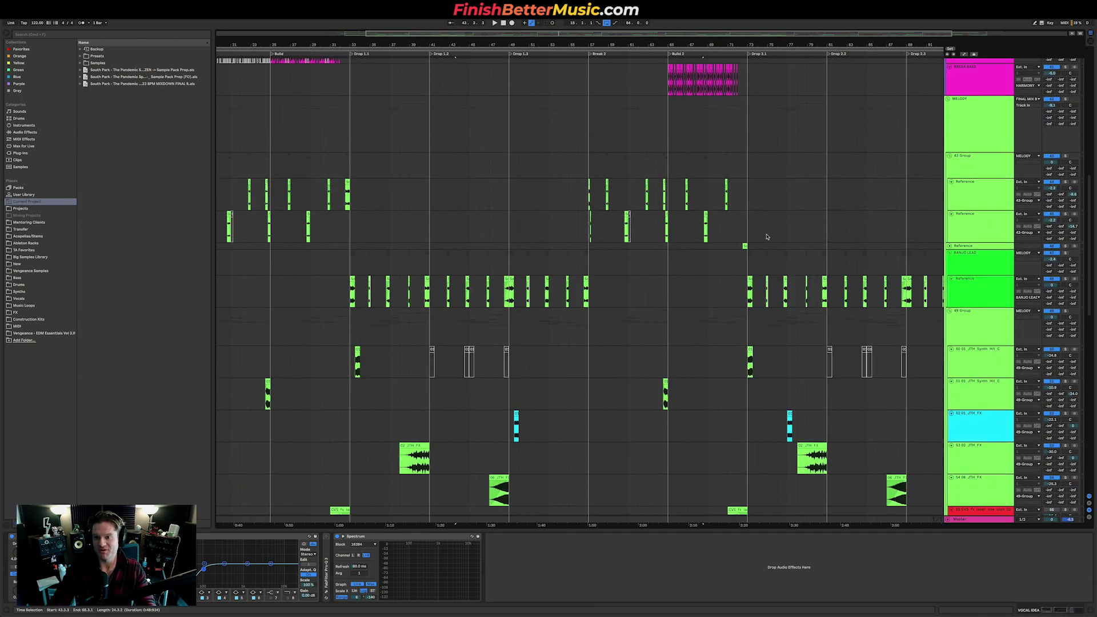
left_click(947, 155)
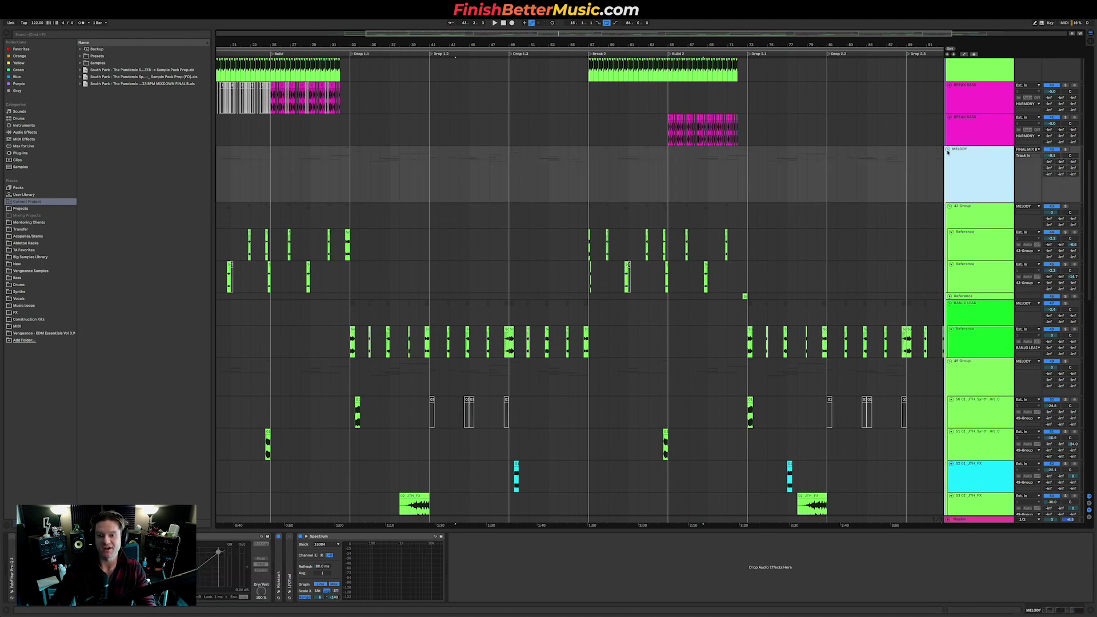
left_click(948, 152, "alt")
key("minus")
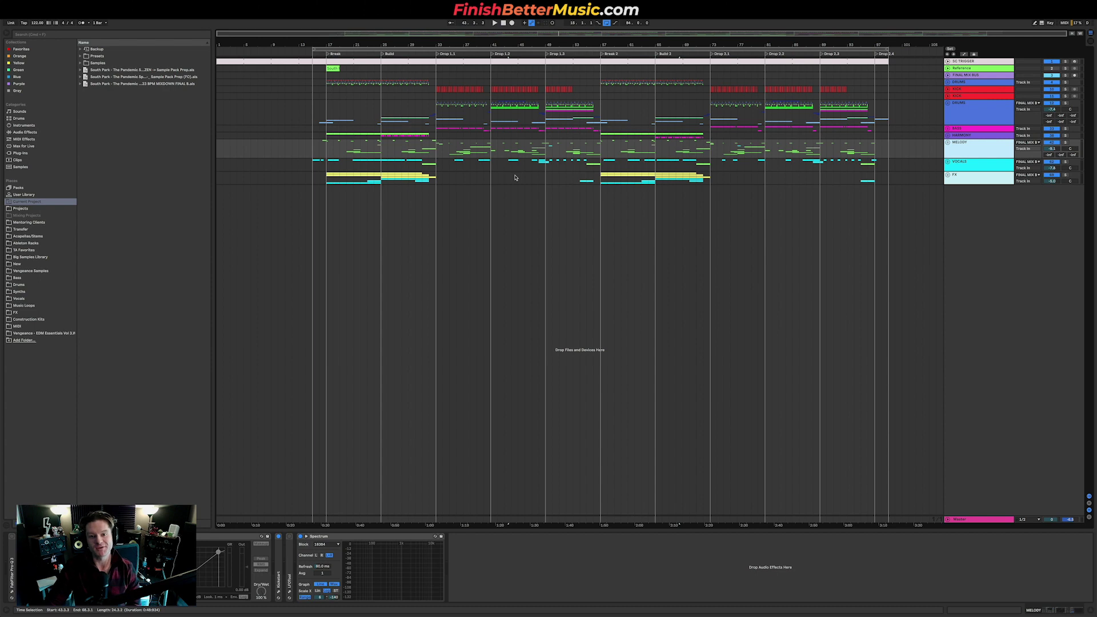
Switch to the Finish Better Music website in the browser and look over its home page
left_click(401, 165)
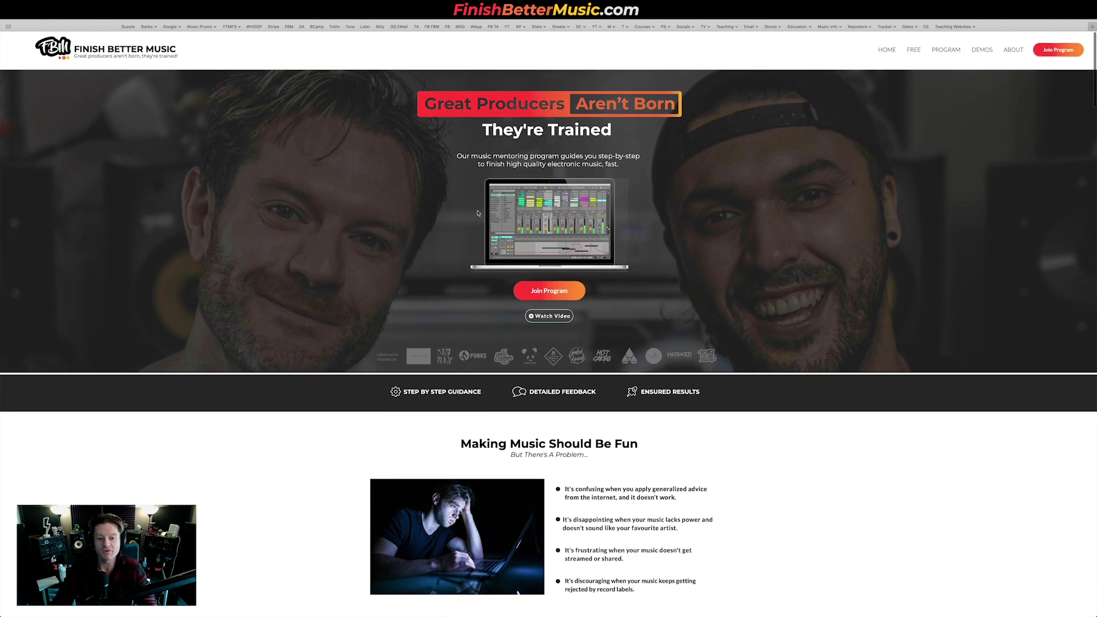
scroll(477, 213, "down", 15)
scroll(492, 217, "up", 2)
scroll(503, 223, "down", 10)
scroll(512, 227, "down", 3)
scroll(512, 226, "up", 9)
scroll(513, 227, "down", 1)
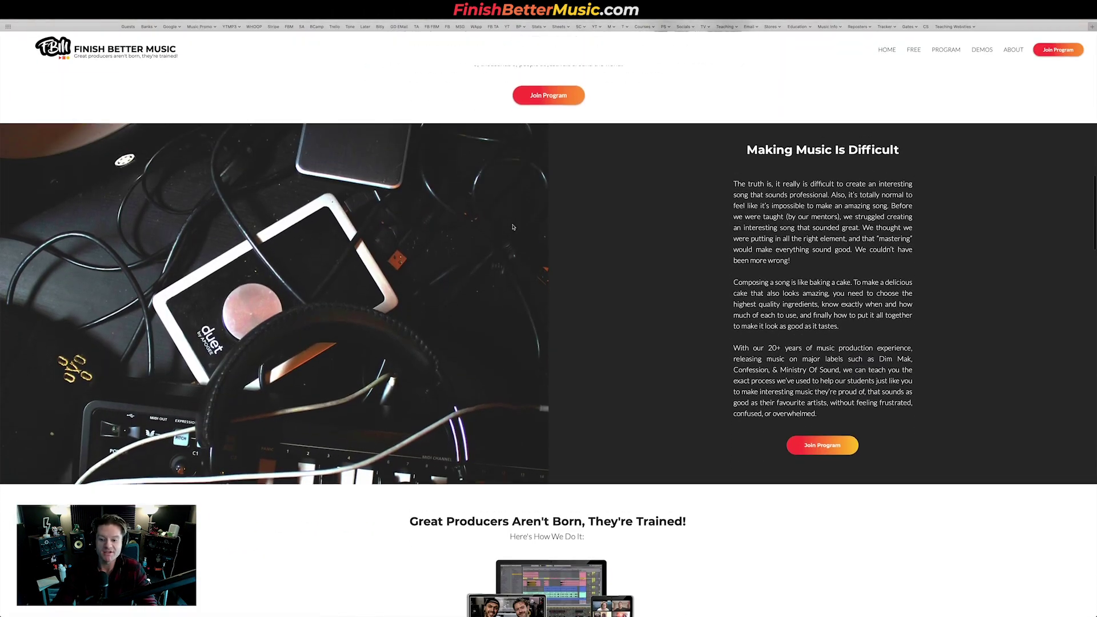
Open the mentoring program's application form from the home page and look over its questions down to the submit section
scroll(513, 227, "up", 15)
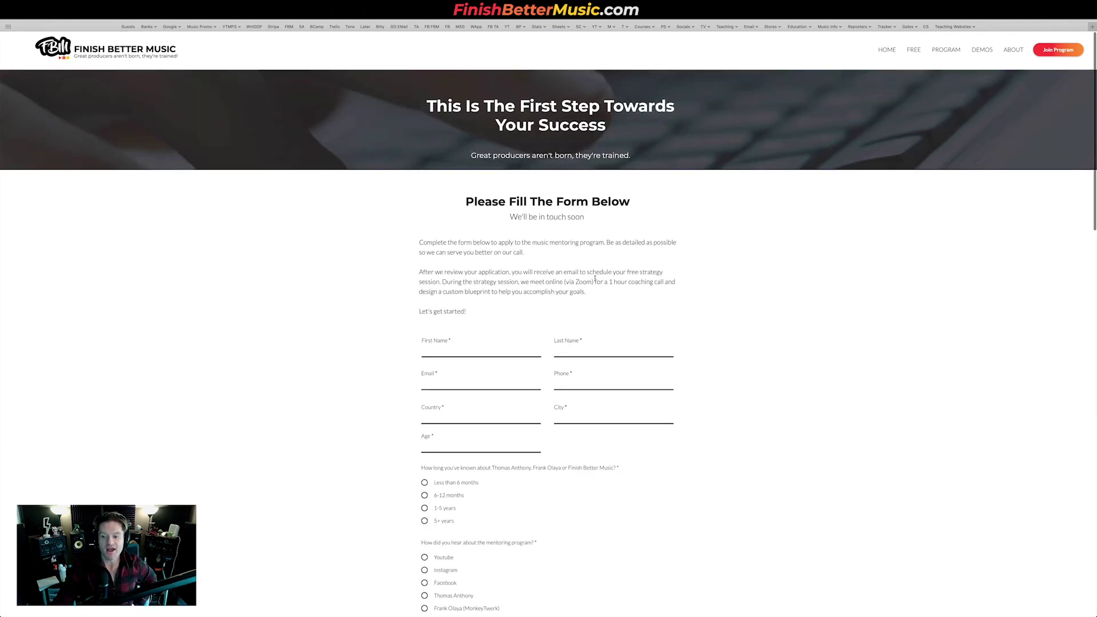
scroll(595, 279, "down", 20)
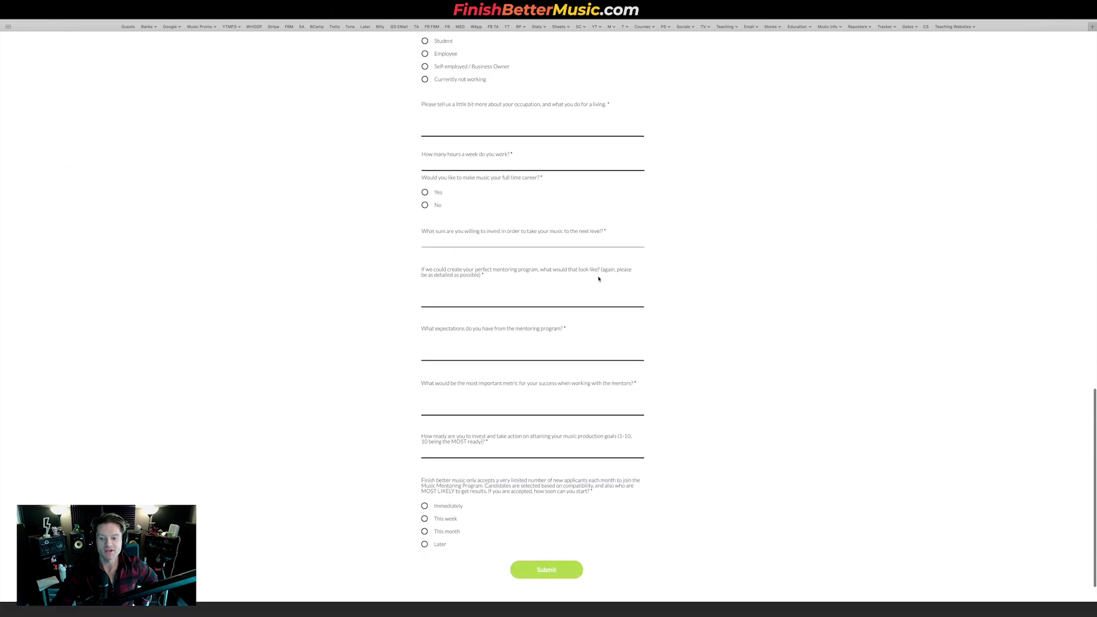
scroll(598, 279, "down", 3)
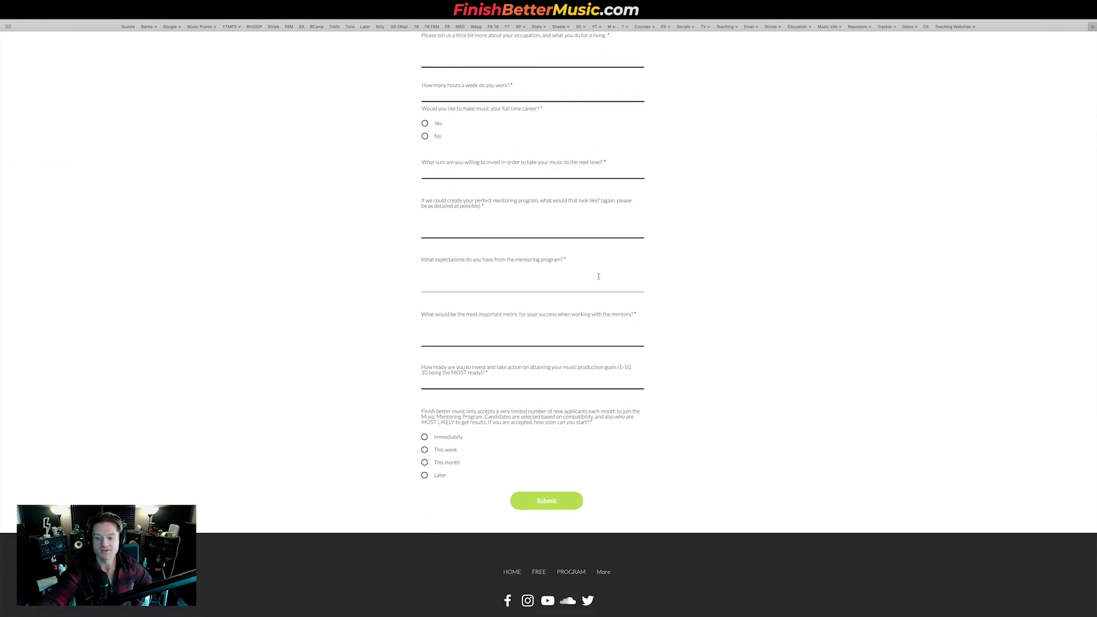
scroll(598, 276, "down", 1)
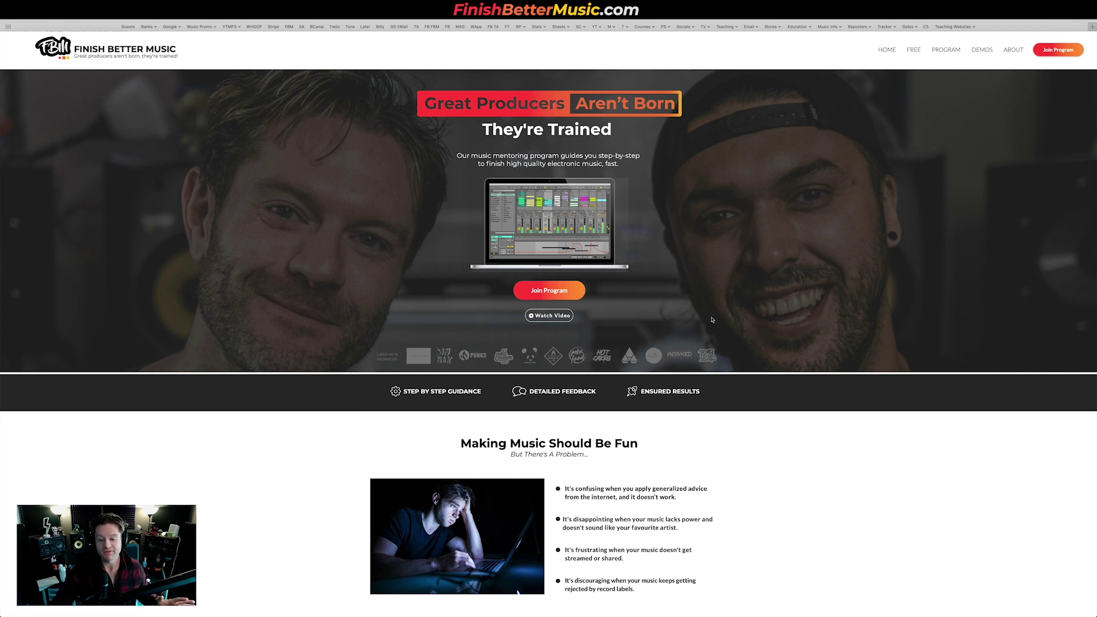
Look over the top of the Finish Better Music home page and switch back to the Ableton Live arrangement
scroll(711, 319, "down", 1)
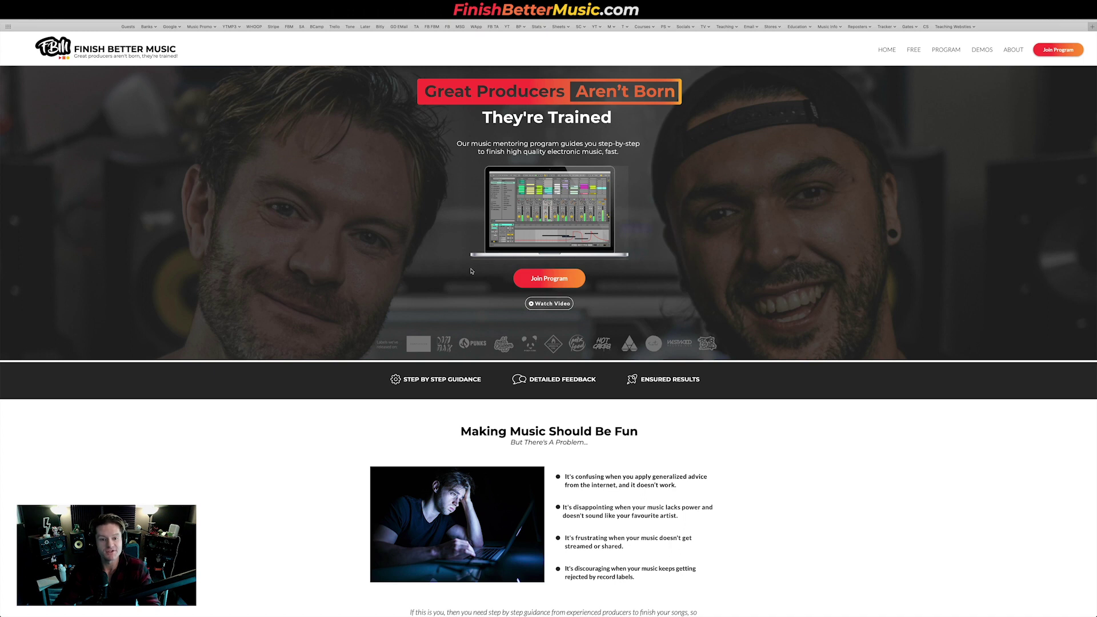
key("ctrl+Left")
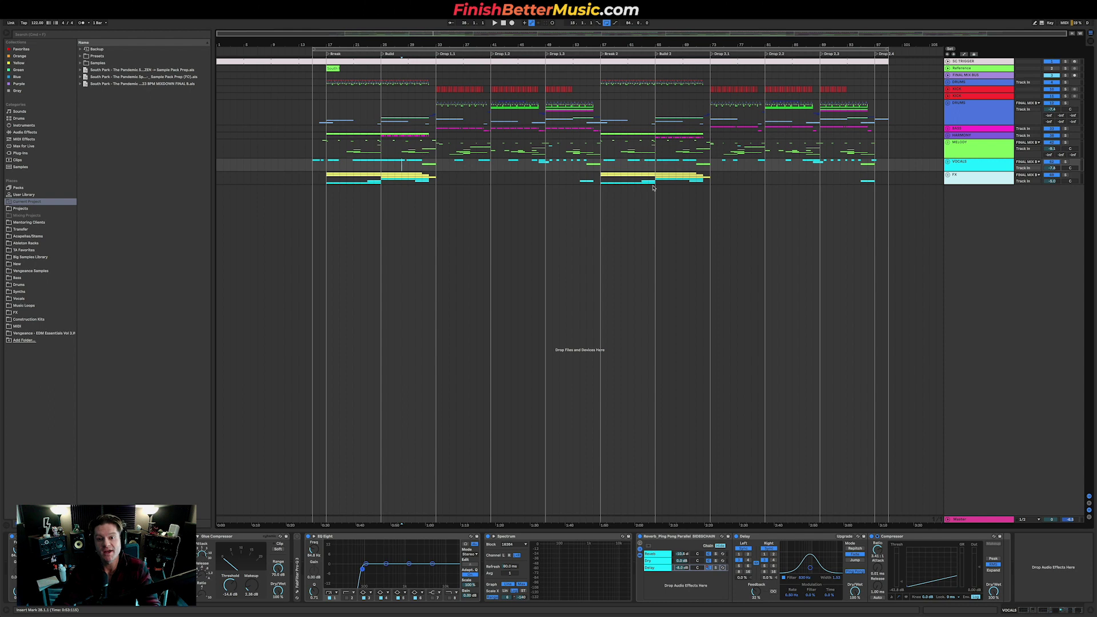
Switch to the producer's Instagram profile in the browser, look over its posts, and return to the Ableton Live arrangement
key("ctrl+Left")
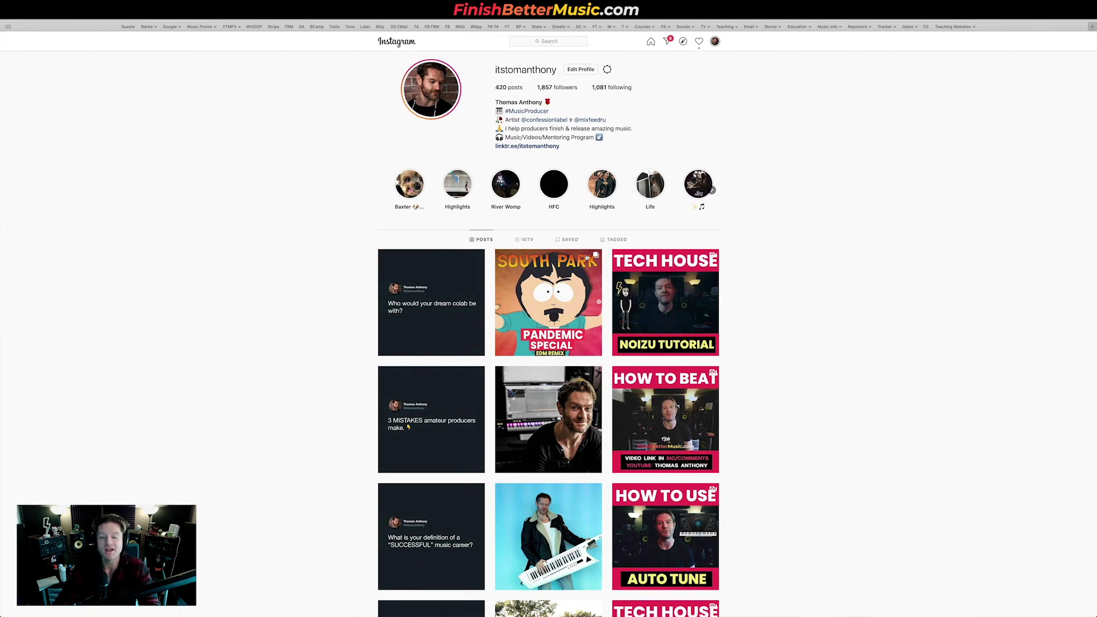
scroll(423, 374, "down", 3)
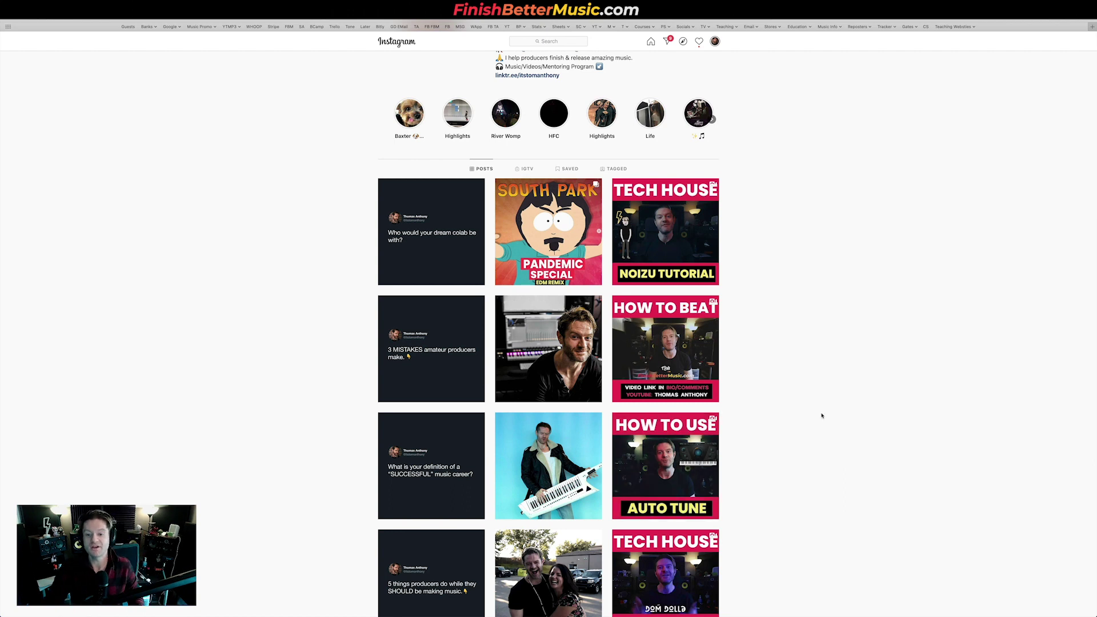
scroll(824, 413, "down", 1)
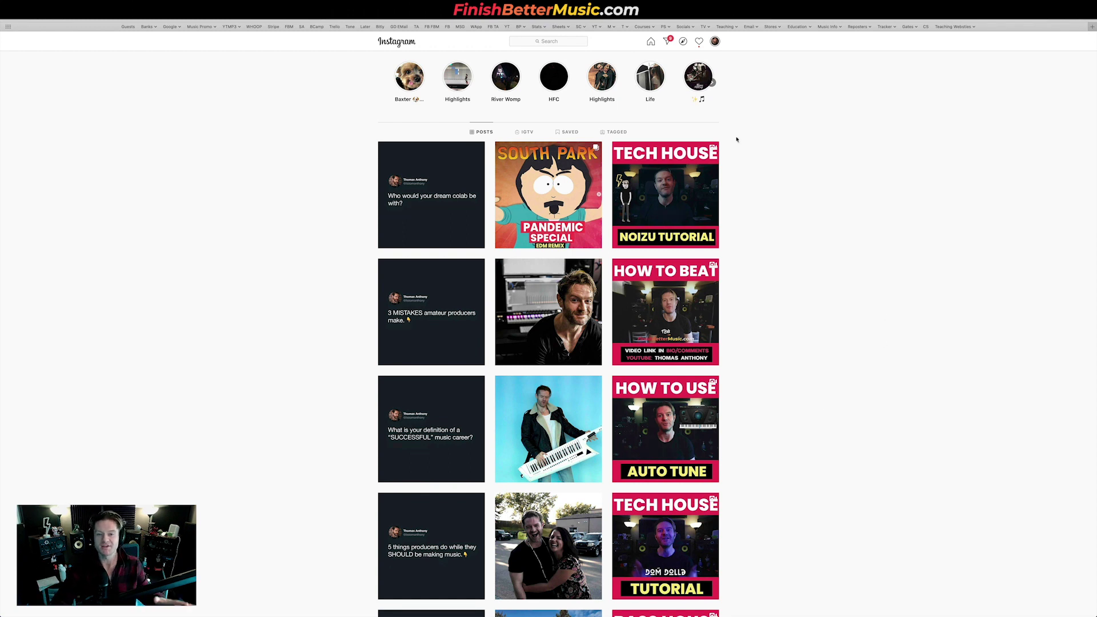
key("super+Tab")
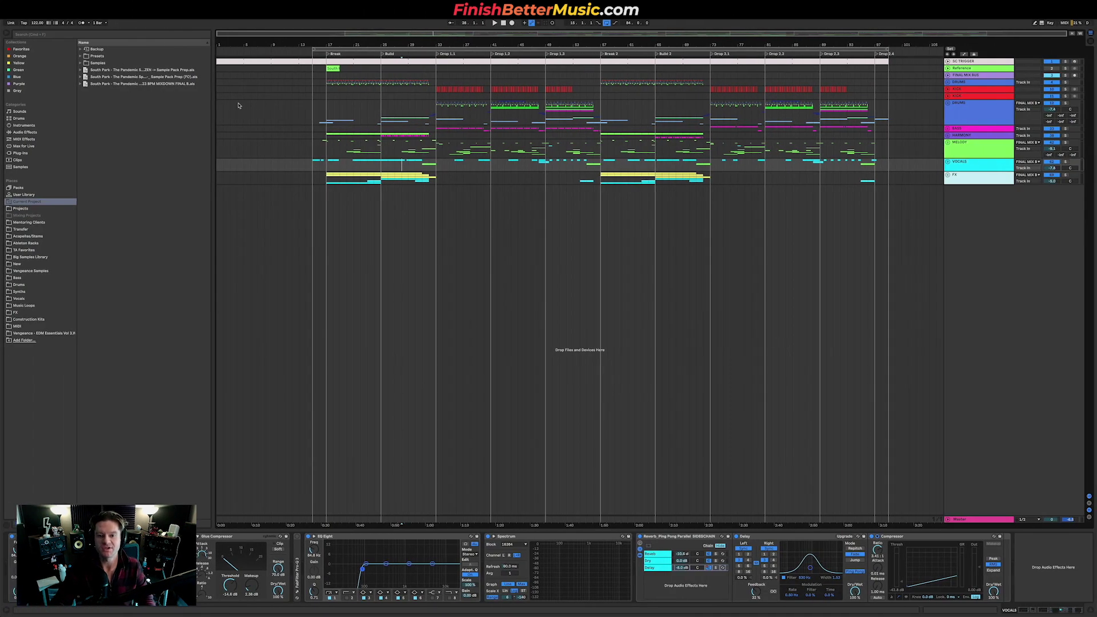